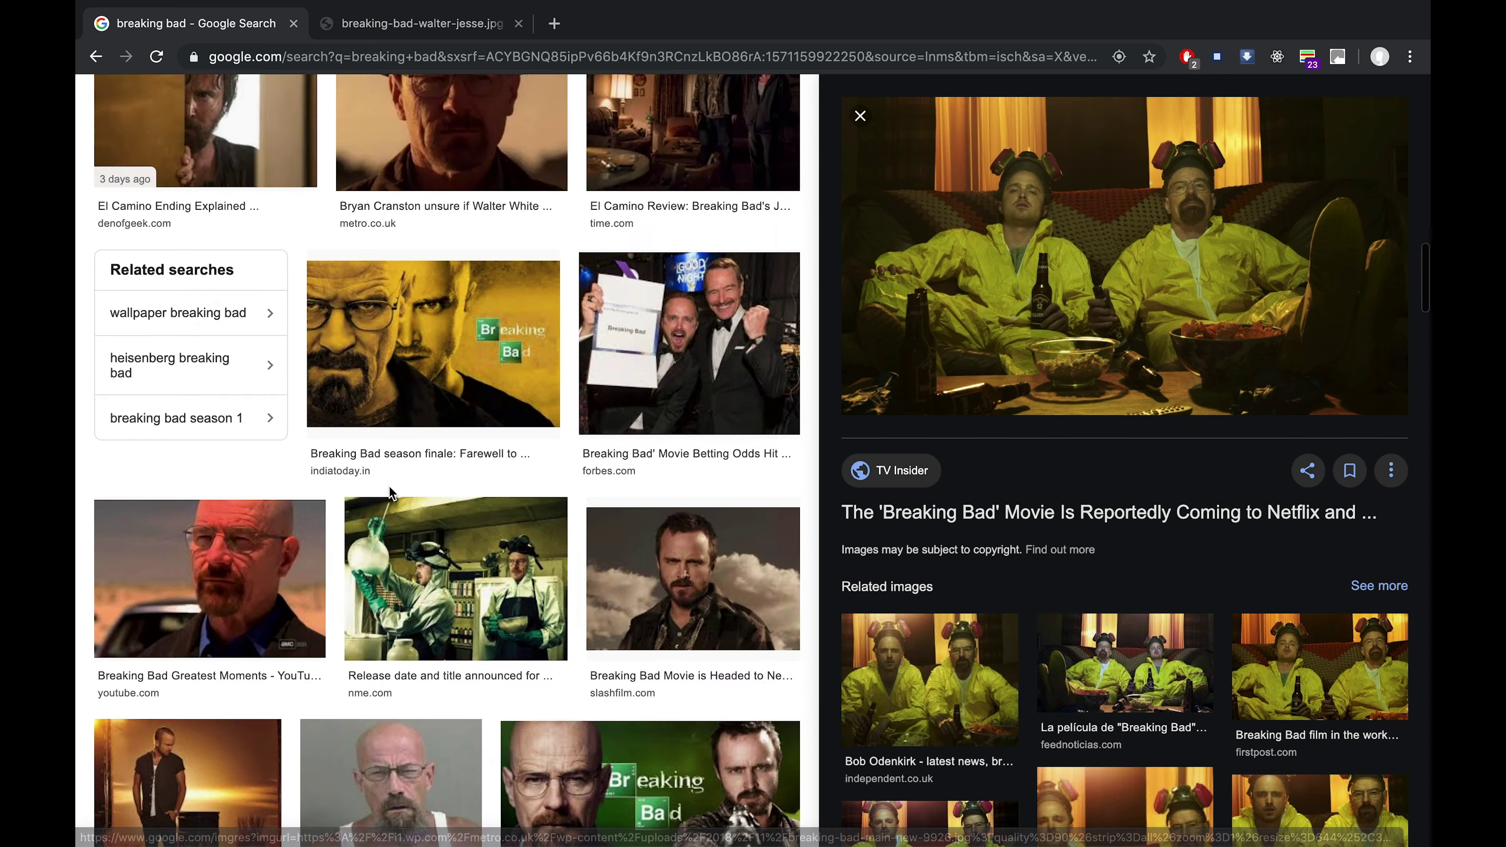
Open the Screen Rant Breaking Bad image of the yellow-suited man full size in a new tab.
scroll(451, 415, "down", 8)
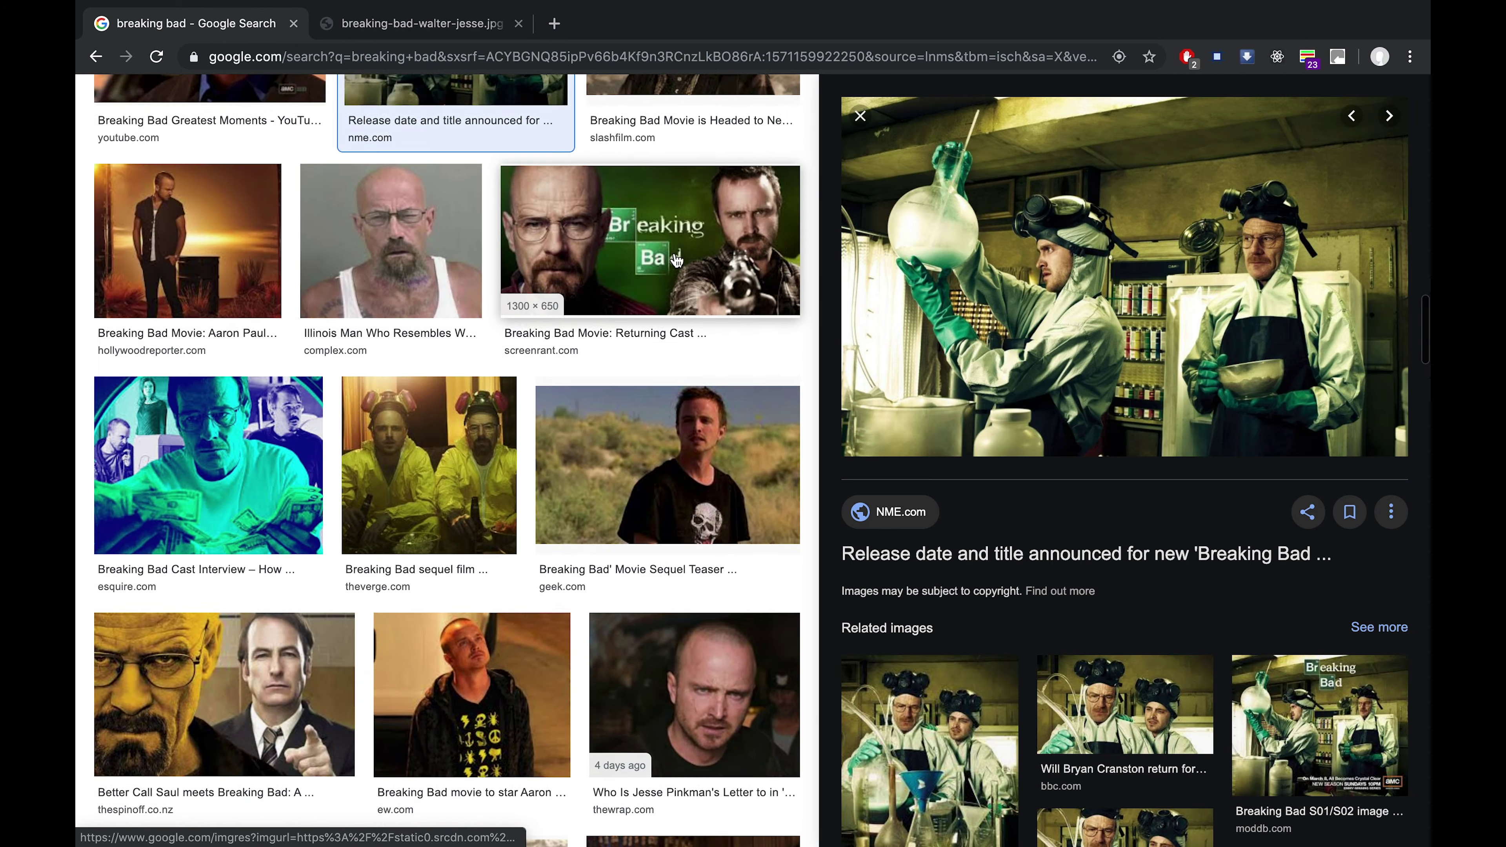
left_click(652, 237)
right_click(1146, 229)
left_click(1240, 357)
Save the full-size Breaking Bad image to disk.
scroll(722, 446, "down", 10)
scroll(722, 446, "down", 5)
scroll(721, 446, "down", 10)
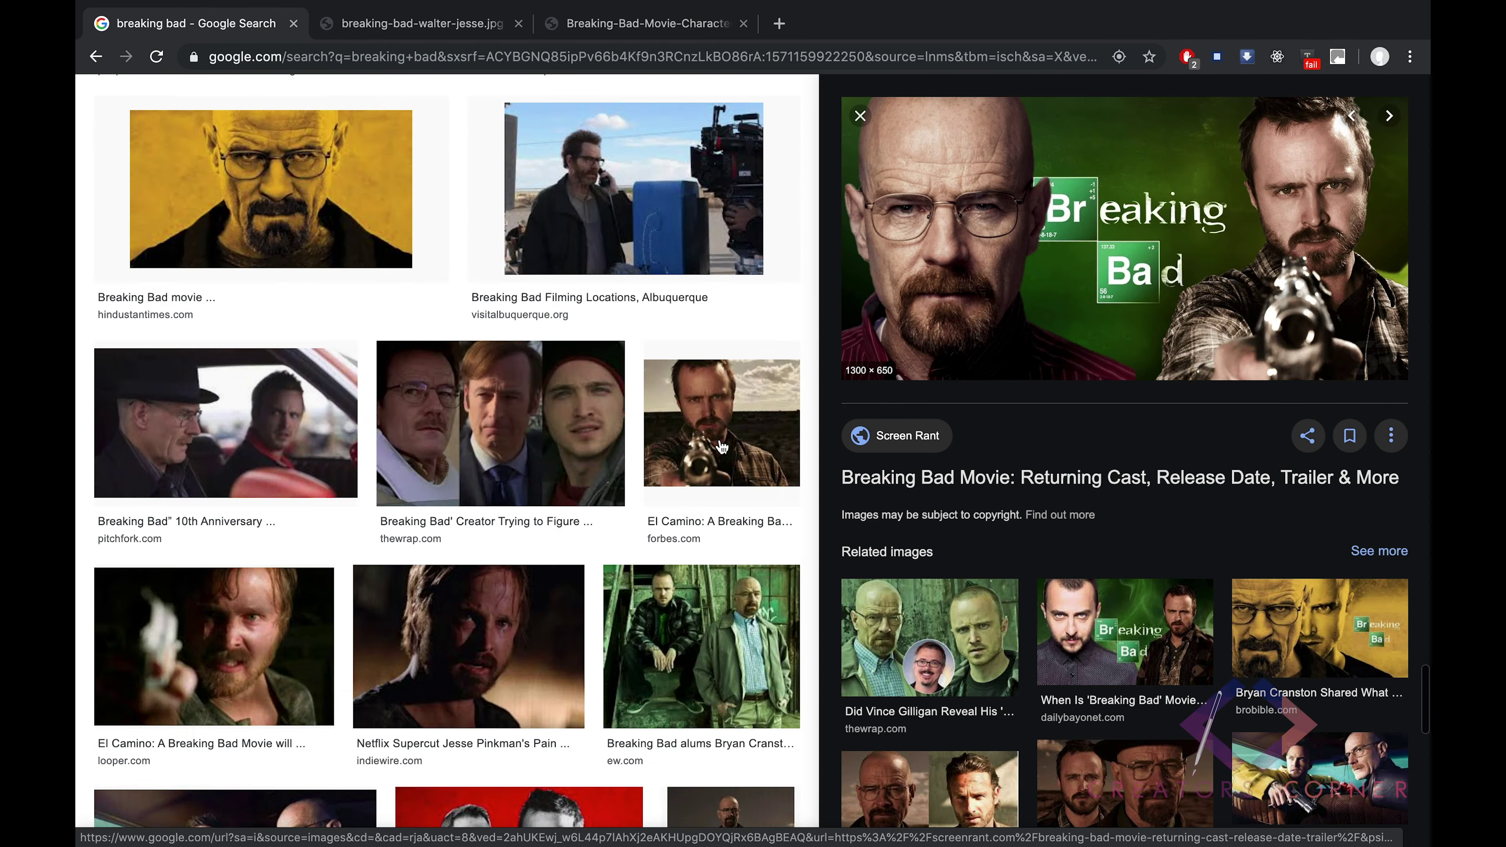
scroll(721, 446, "down", 10)
scroll(722, 446, "down", 10)
scroll(722, 446, "down", 10)
scroll(721, 446, "down", 10)
scroll(721, 446, "down", 10)
scroll(722, 446, "down", 10)
scroll(412, 262, "down", 10)
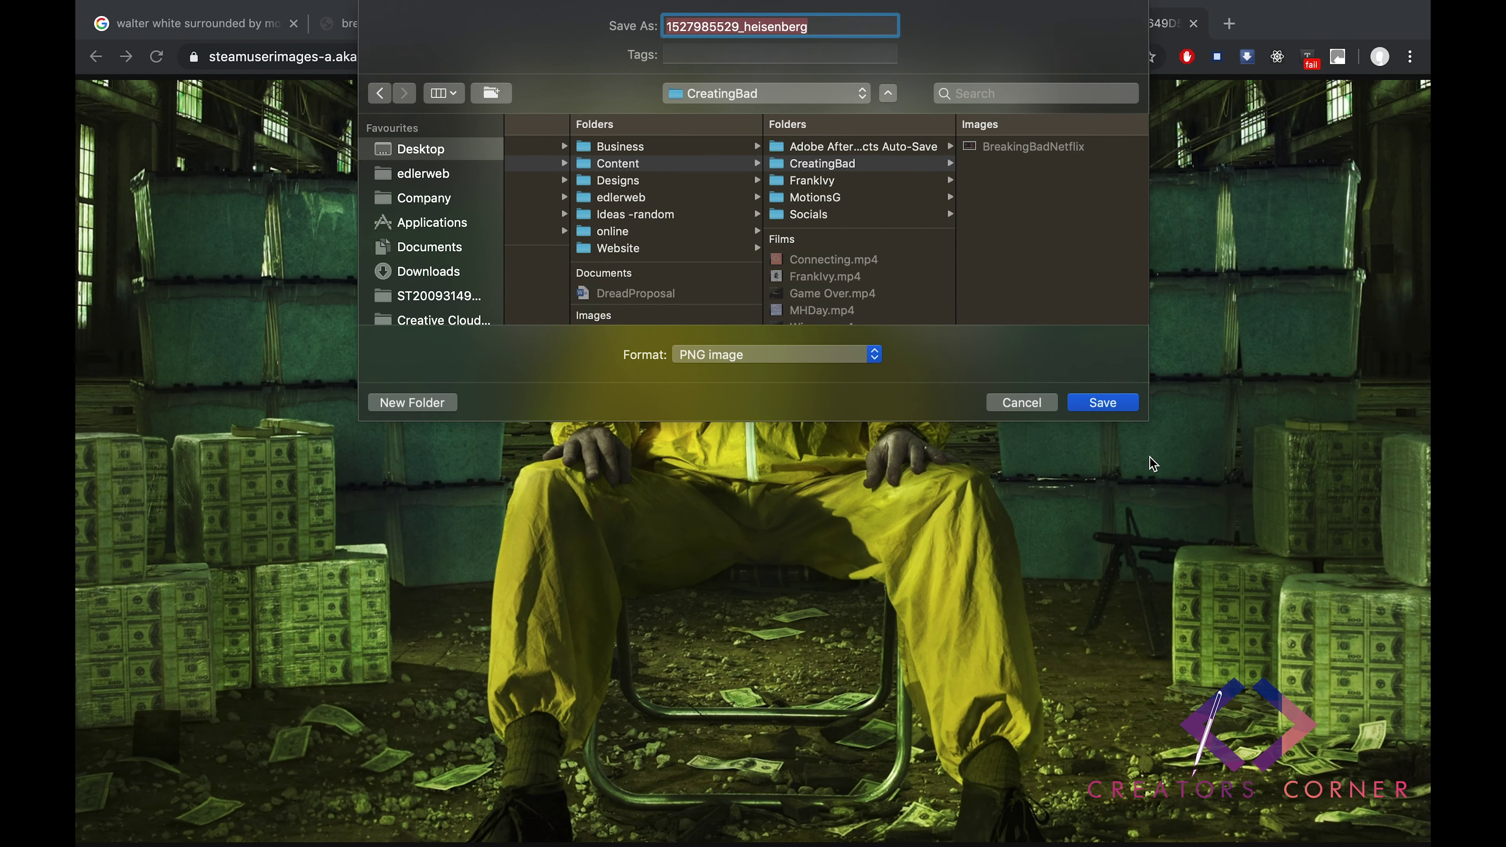
key("Return")
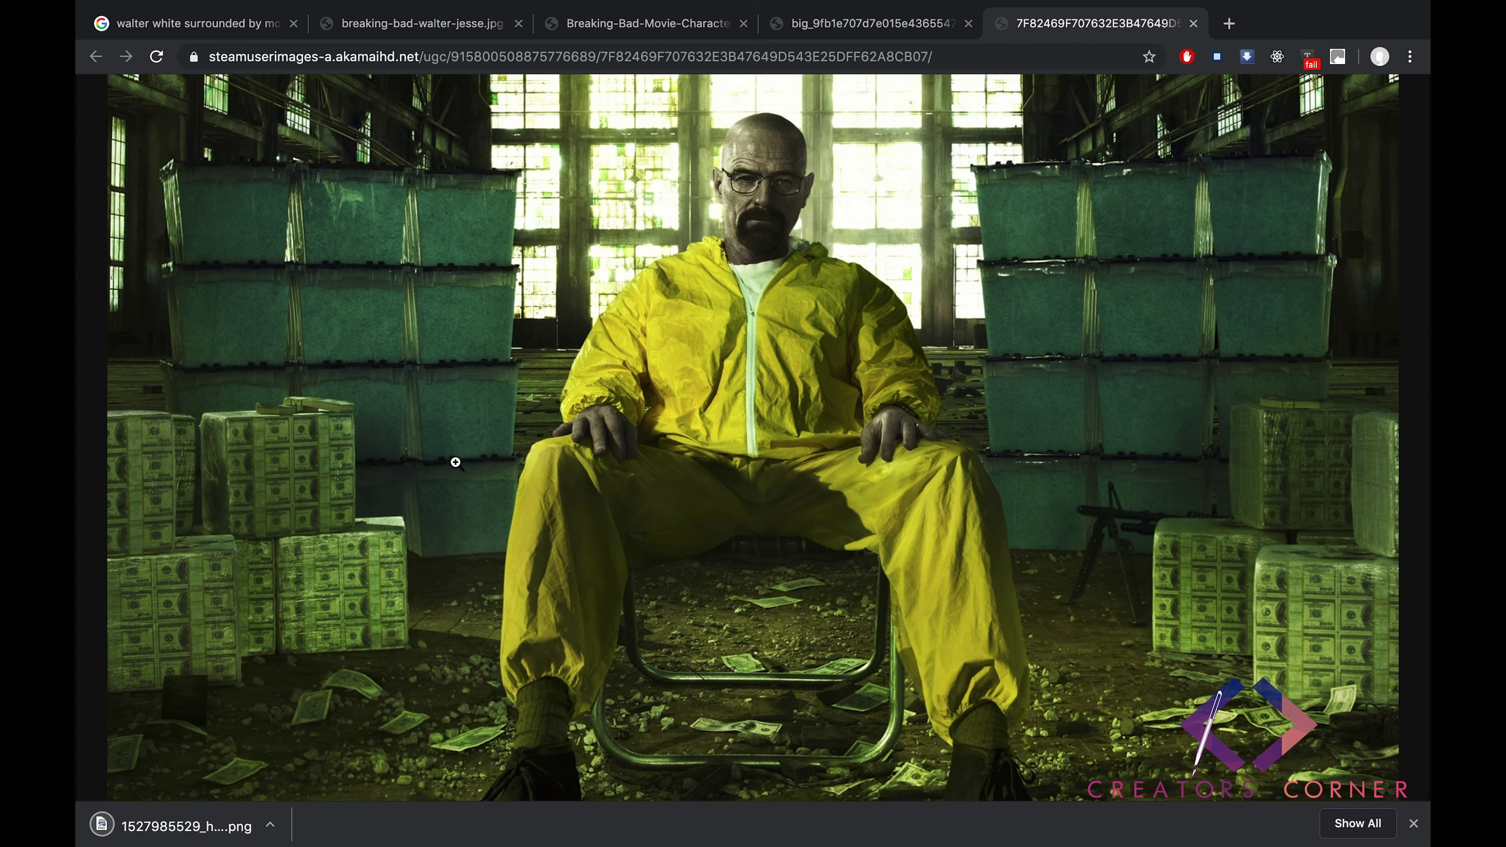
Leave the browser for the desktop and launch Photoshop.
key("ctrl+Up")
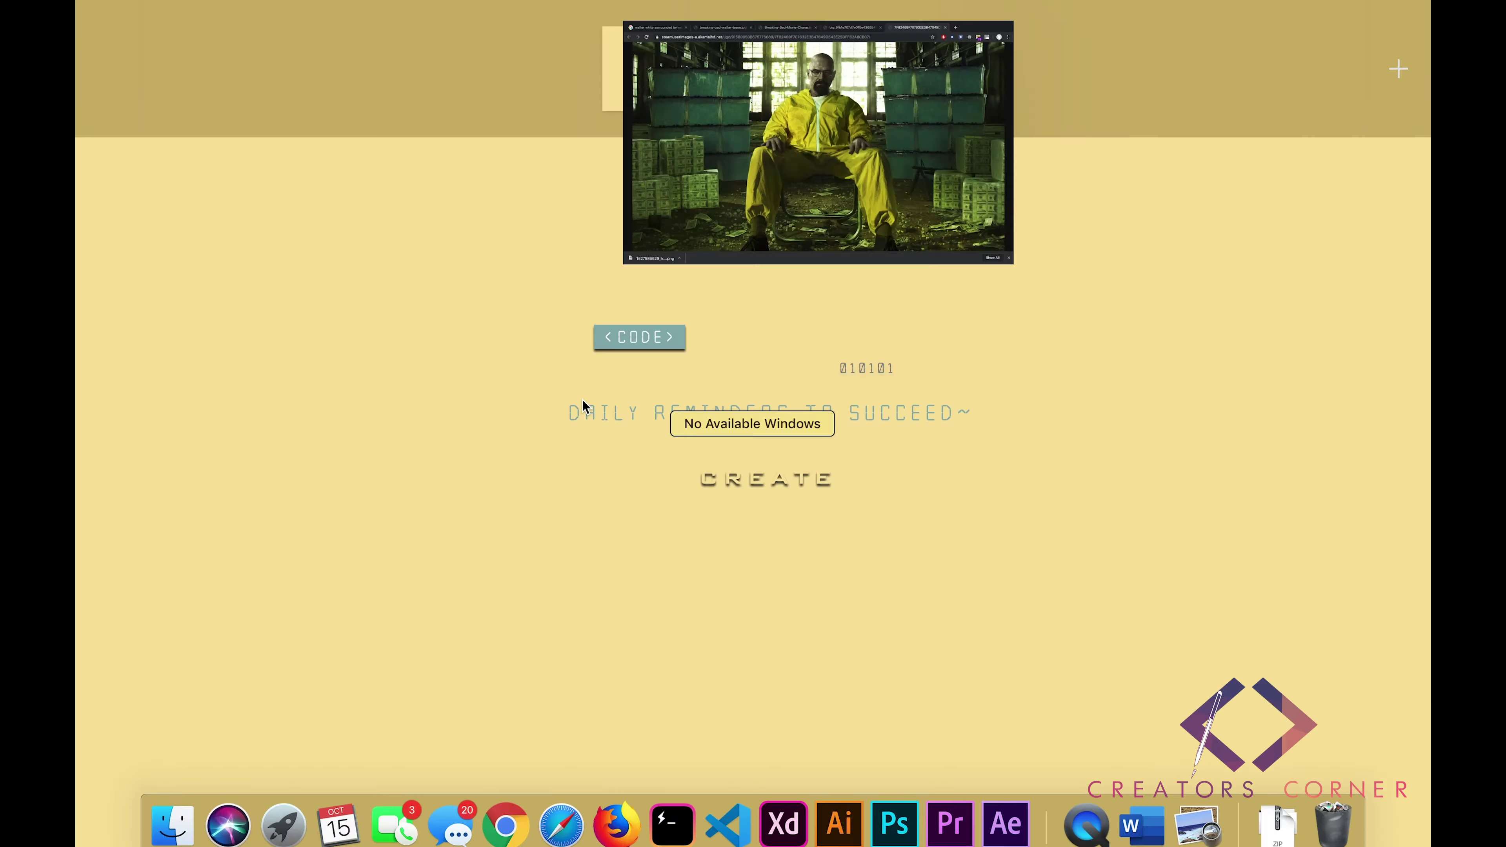
left_click(787, 79)
key("ctrl+Left")
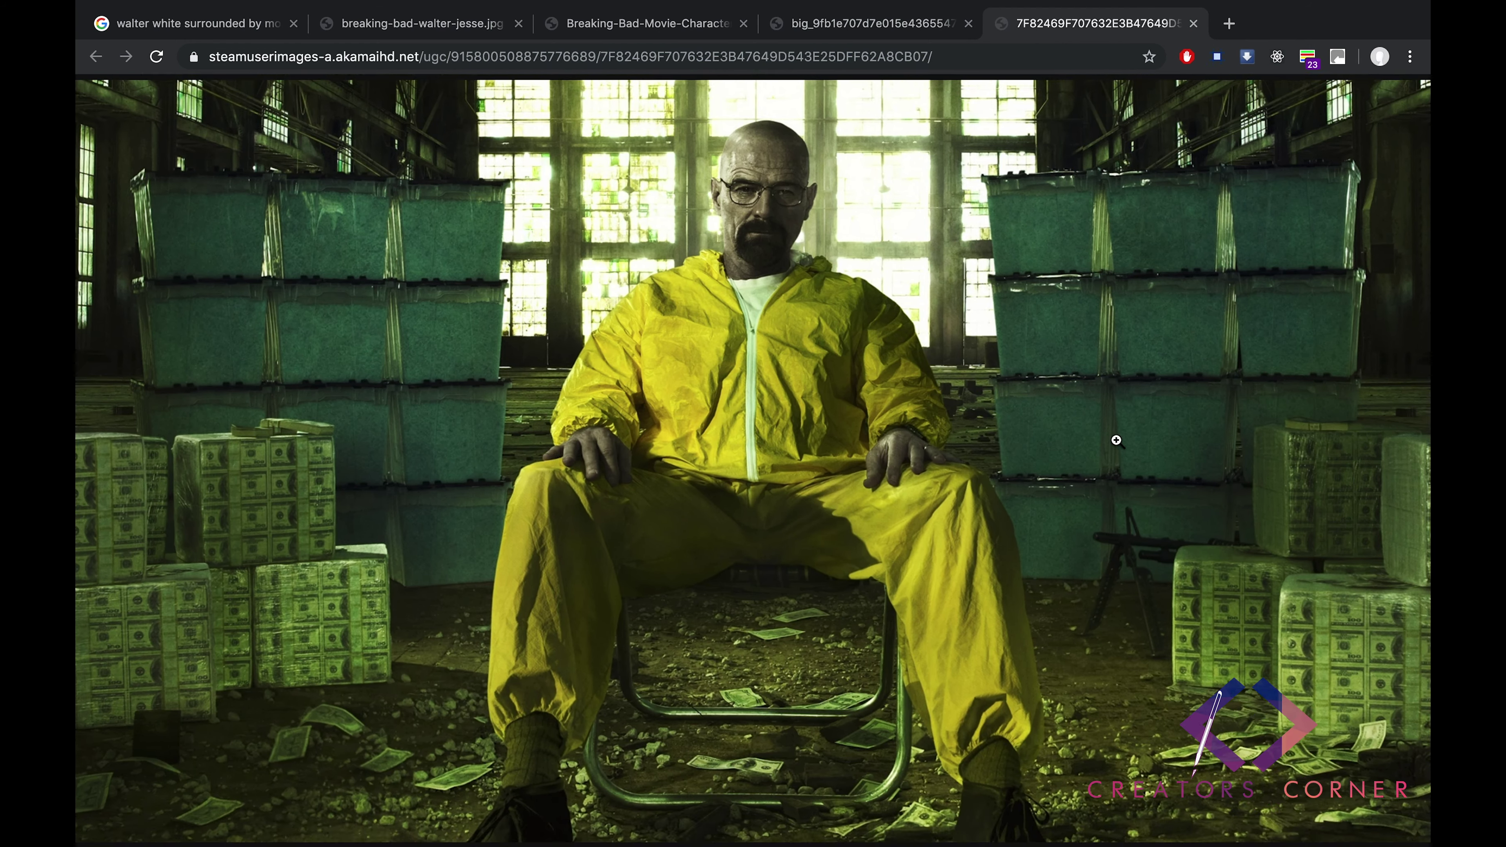
left_click(895, 827)
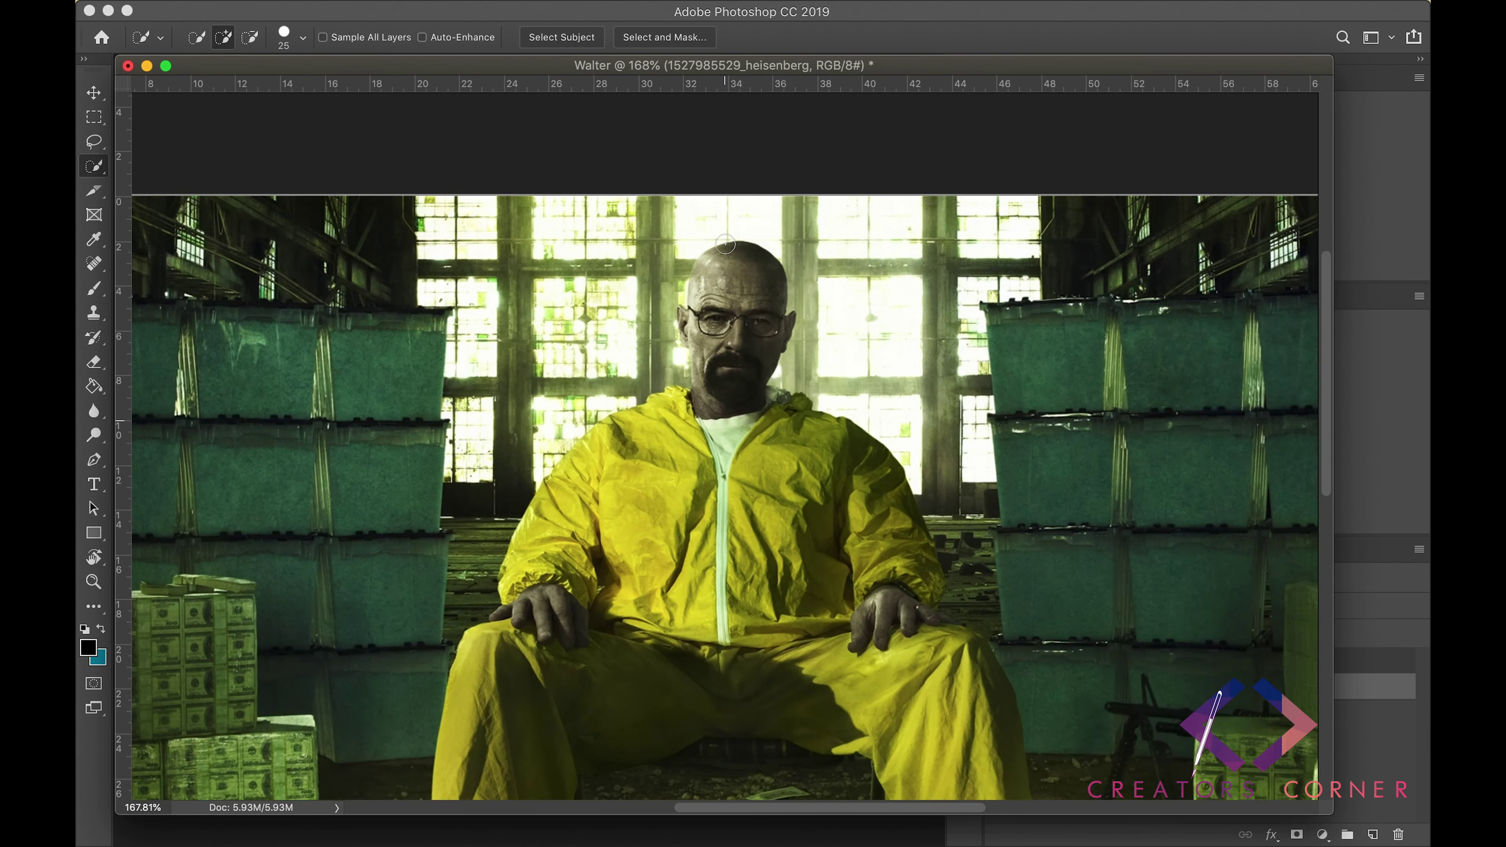
Quick-select the seated figure's head, body and chair area, then fit the image in view.
left_click_drag(725, 243, 567, 581)
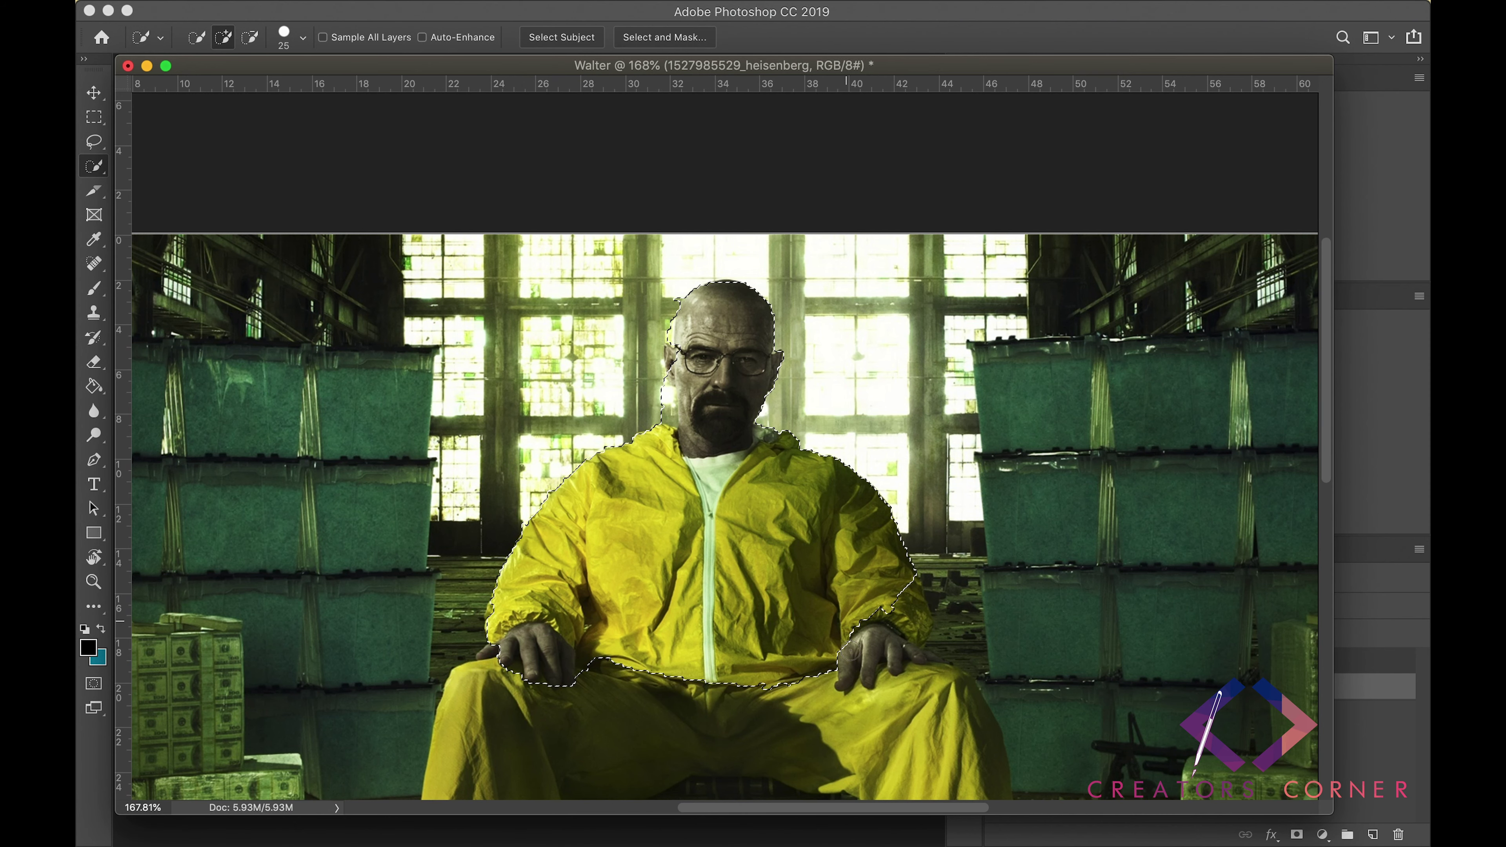
left_click_drag(501, 749, 780, 647)
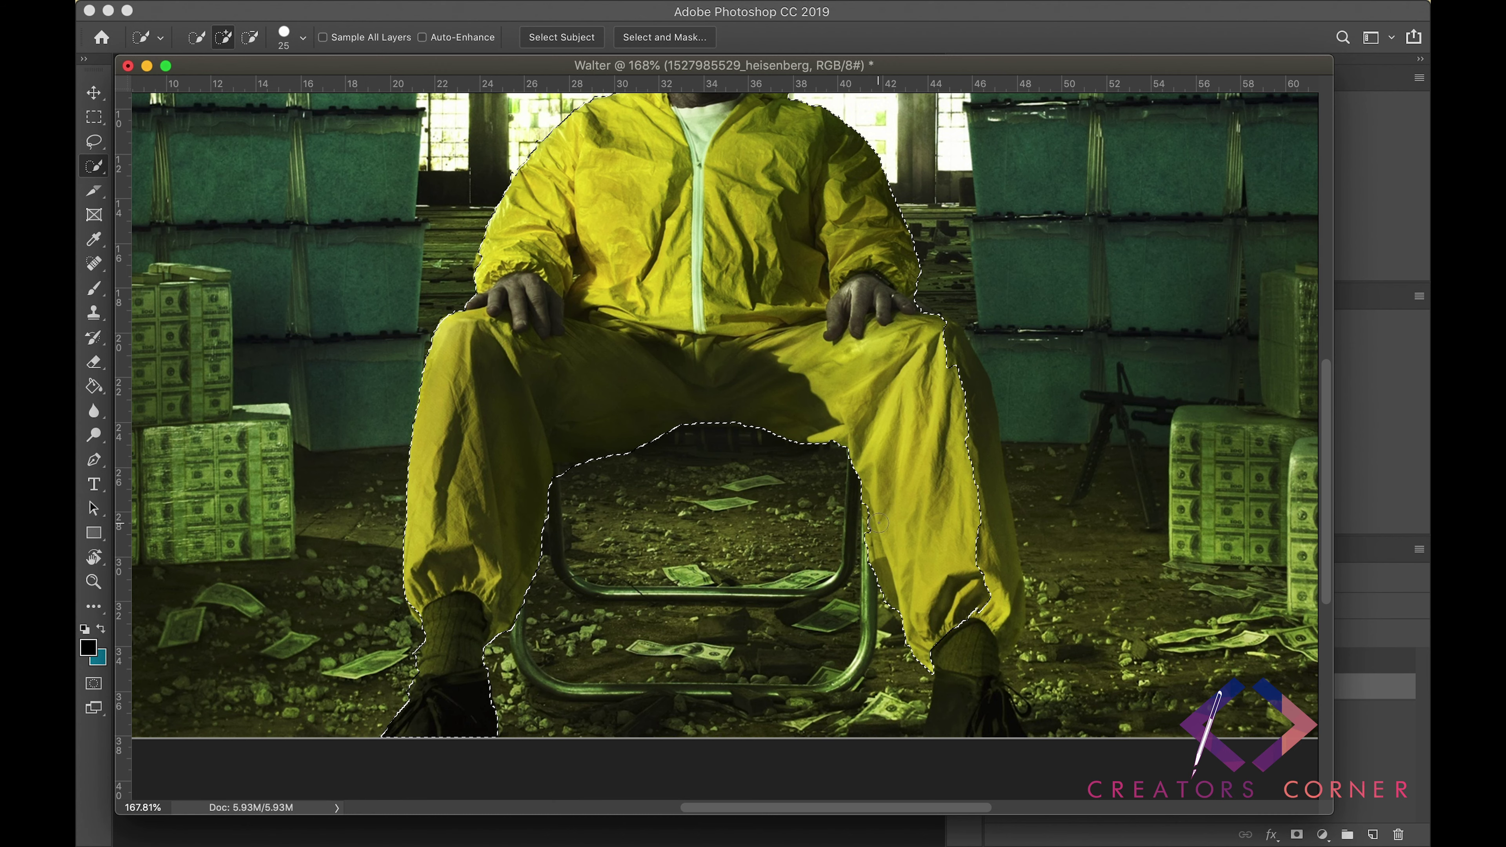
key("h")
scroll(878, 522, "down", 3)
scroll(878, 522, "up", 5, "alt")
key("ctrl+0")
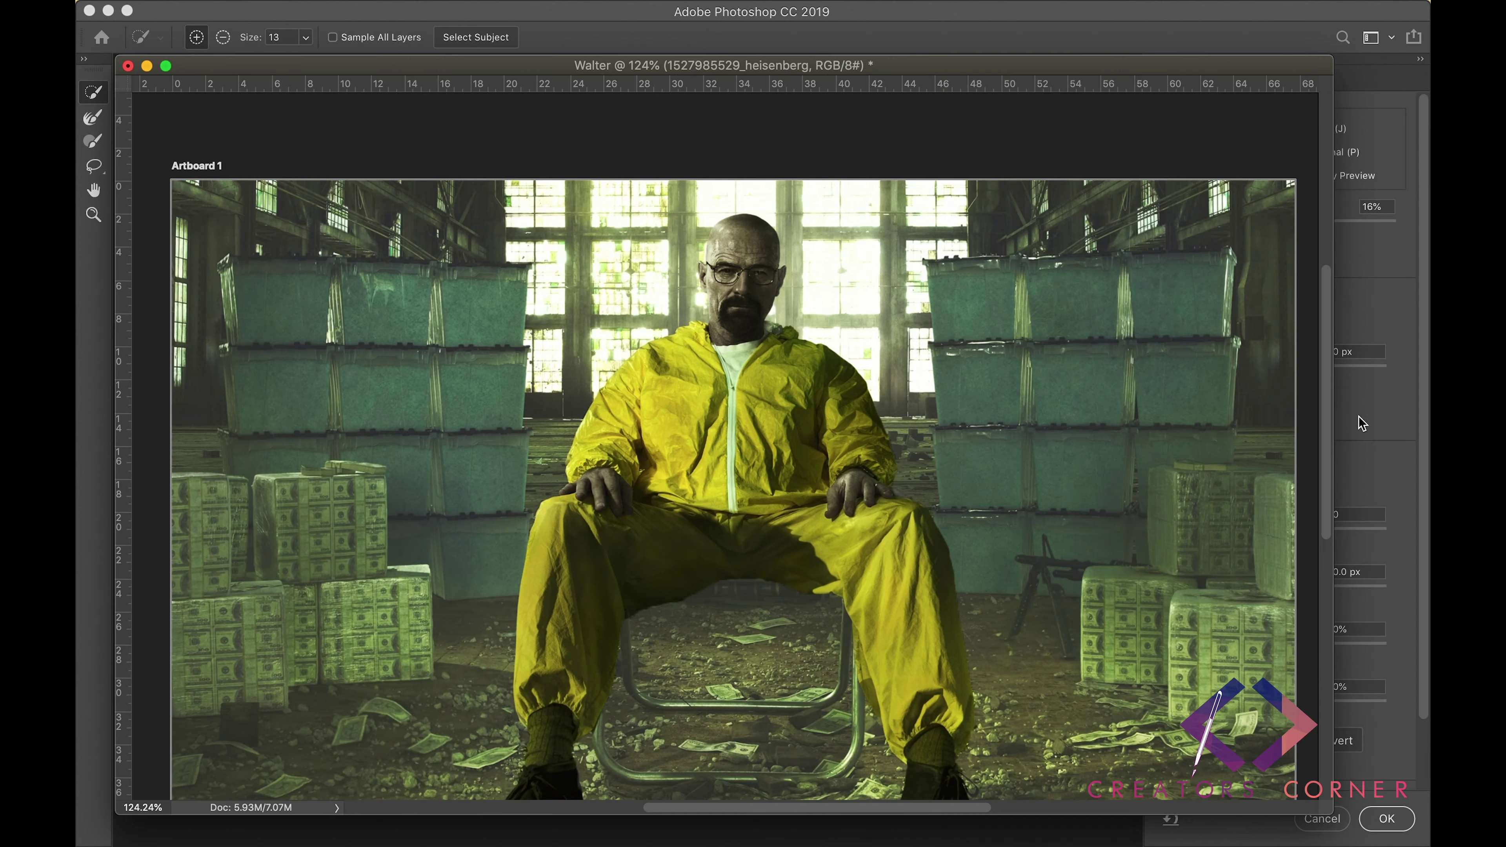
Refine the selection edges in Select and Mask with reduced feathering.
key("alt+ctrl+r")
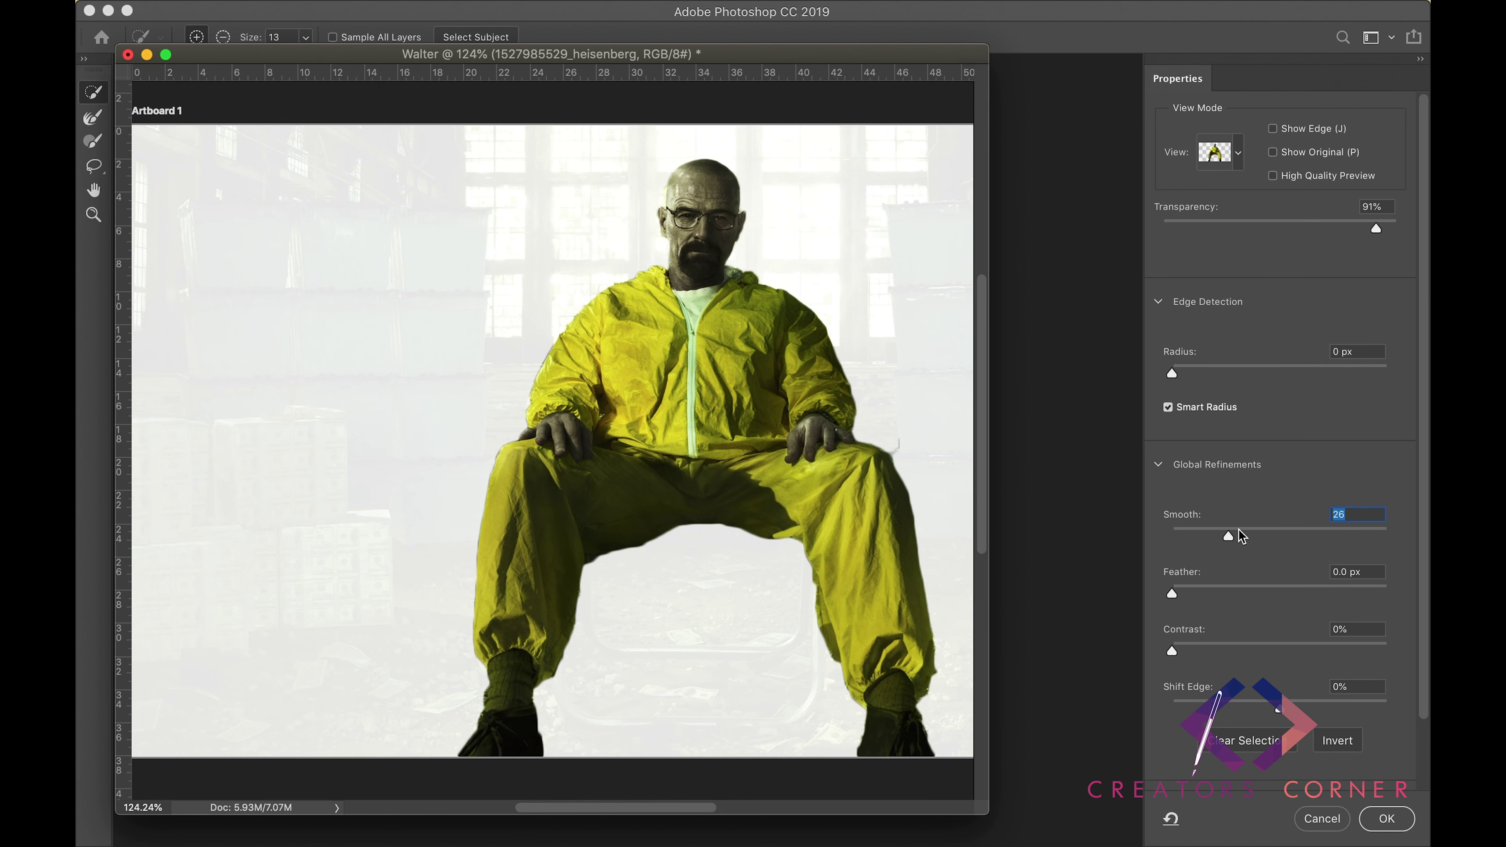
type("5")
left_click_drag(1215, 596, 1203, 593)
scroll(745, 567, "down", 2, "alt")
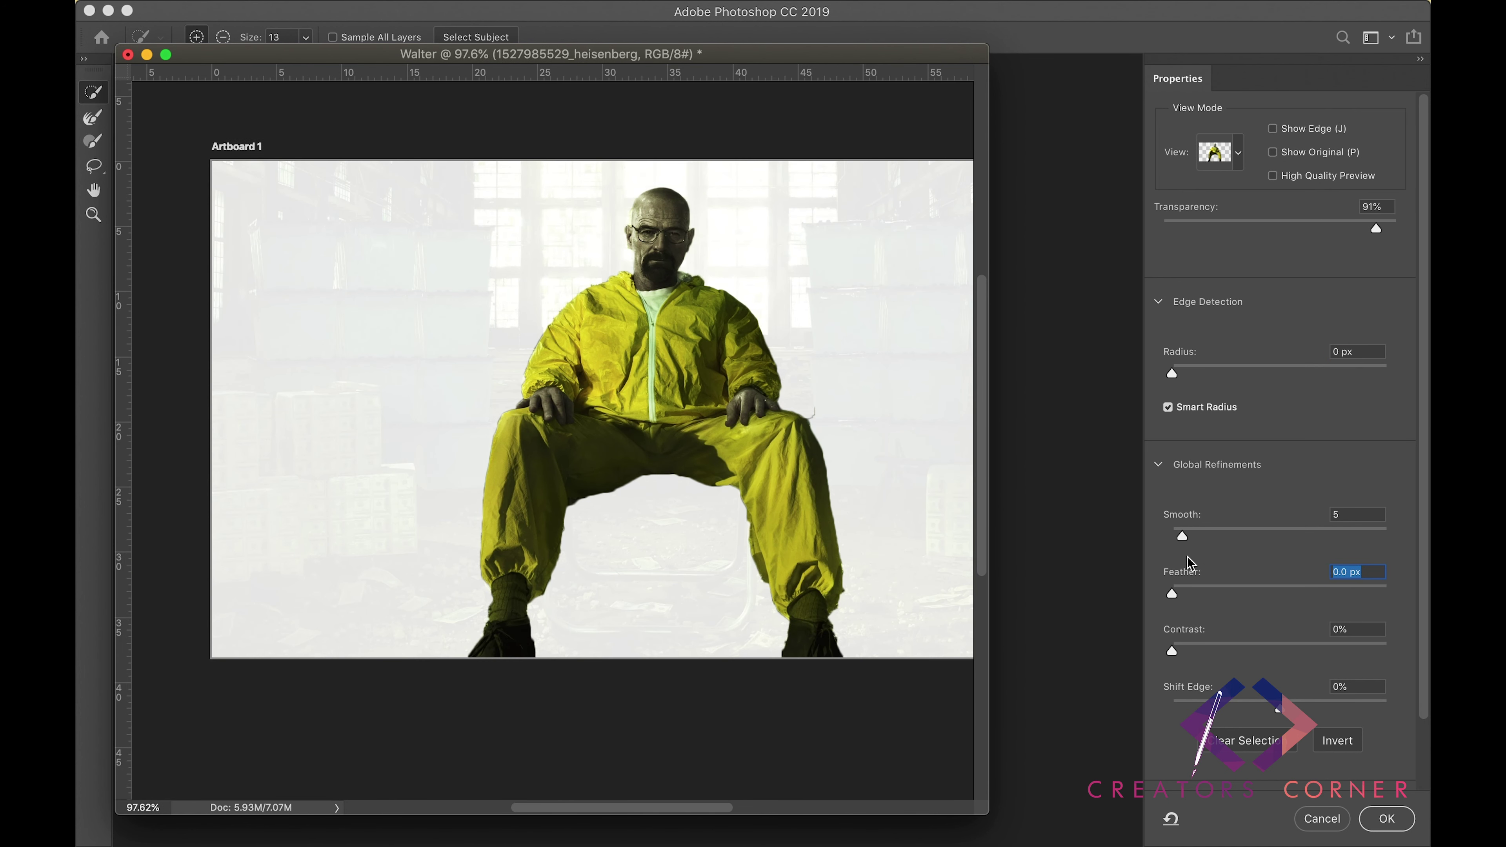
key("Return")
right_click(595, 390)
left_click(653, 452)
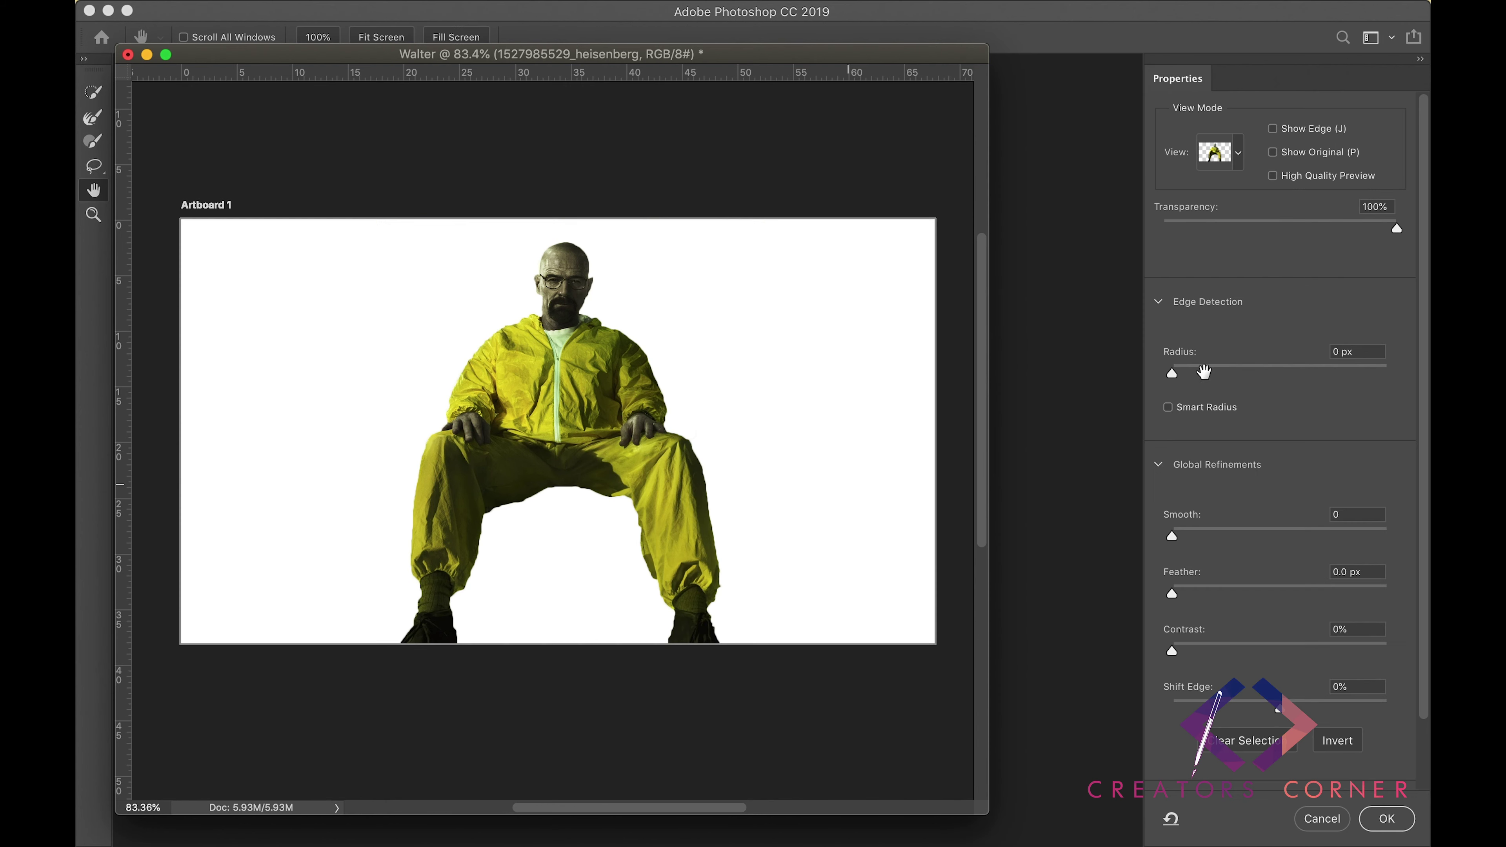
Accept the refined selection, try a white 'bg' layer below the photo, then delete it.
left_click(1311, 808)
key("shift+super+n")
type("bg")
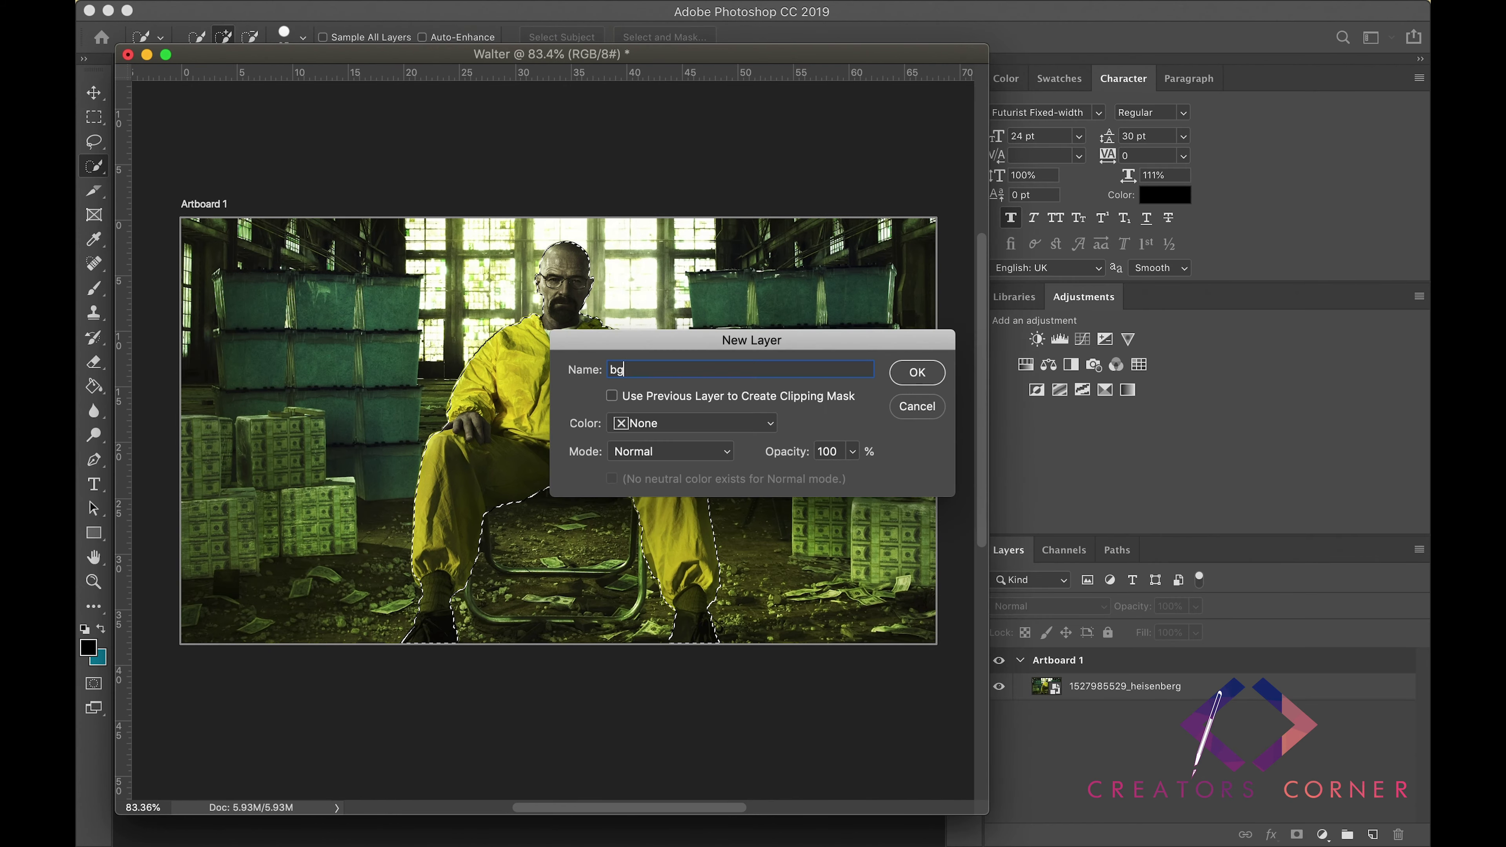
key("Return")
key("Escape")
key("x")
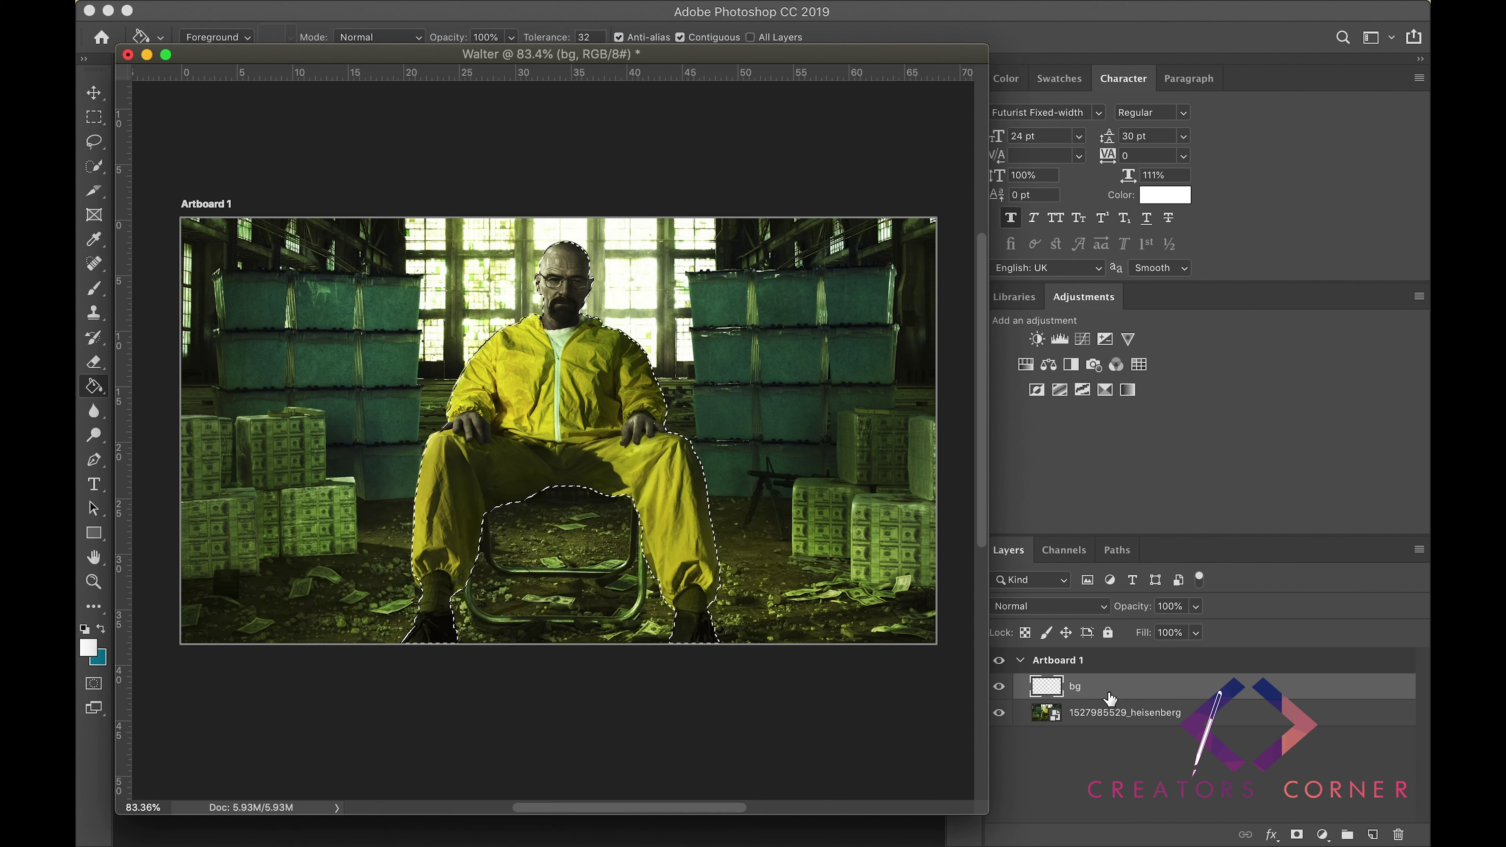
left_click_drag(1075, 686, 1085, 723)
right_click(1090, 693)
left_click(1142, 134)
Copy the figure to Layer 1, hide the photo, and save as Walter.psd in CreatingBad.
key("super+j")
left_click(1000, 712)
key("super+s")
left_click(726, 232)
left_click(836, 627)
left_click(942, 456)
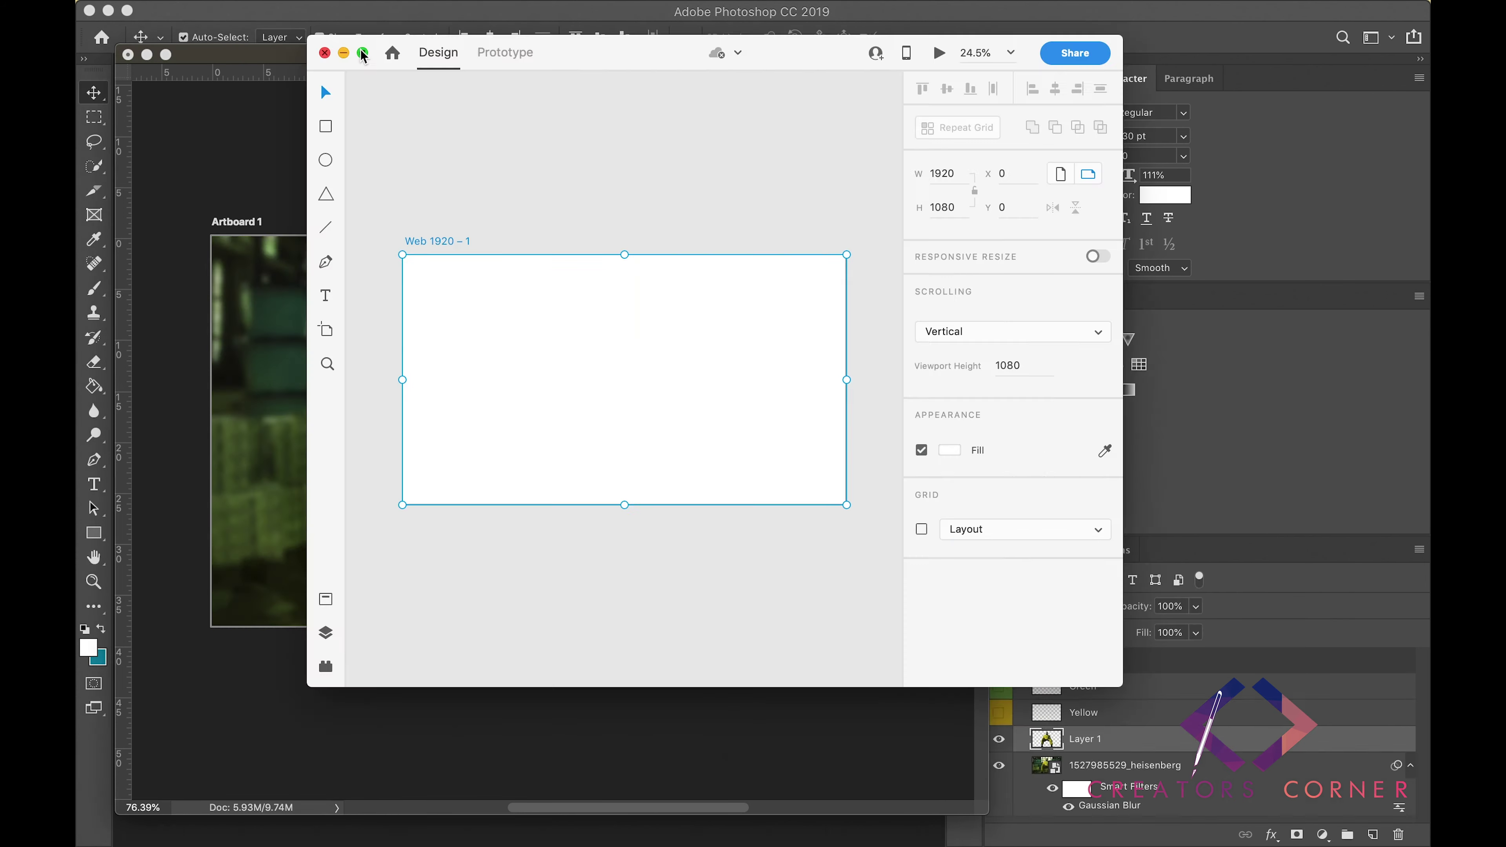
Place the Walt cut-out on the Web 1920 artboard and save the design as CreatingBad.
left_click(364, 57)
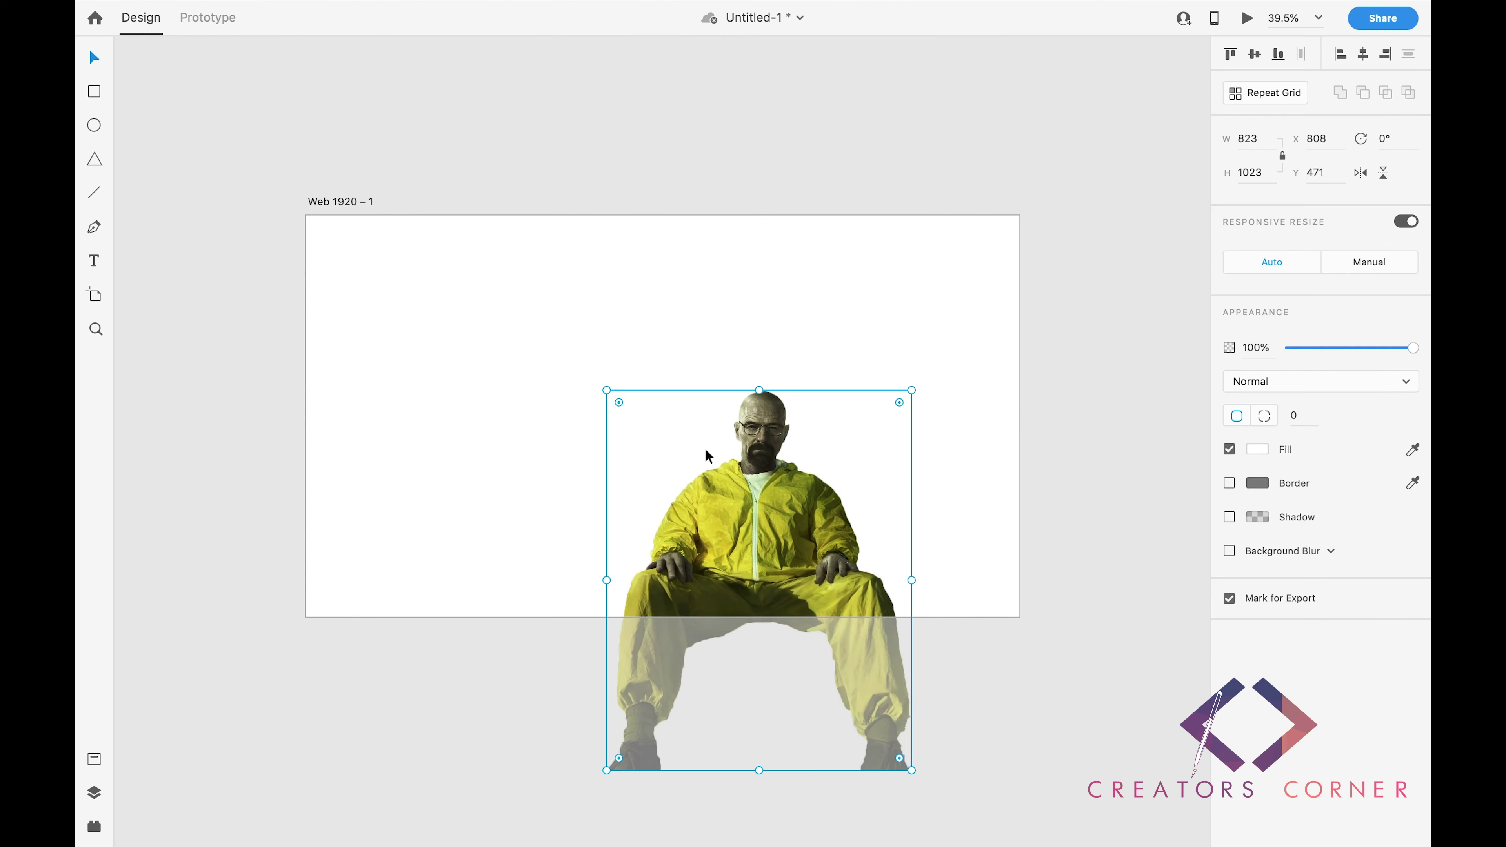
left_click_drag(700, 131, 706, 285)
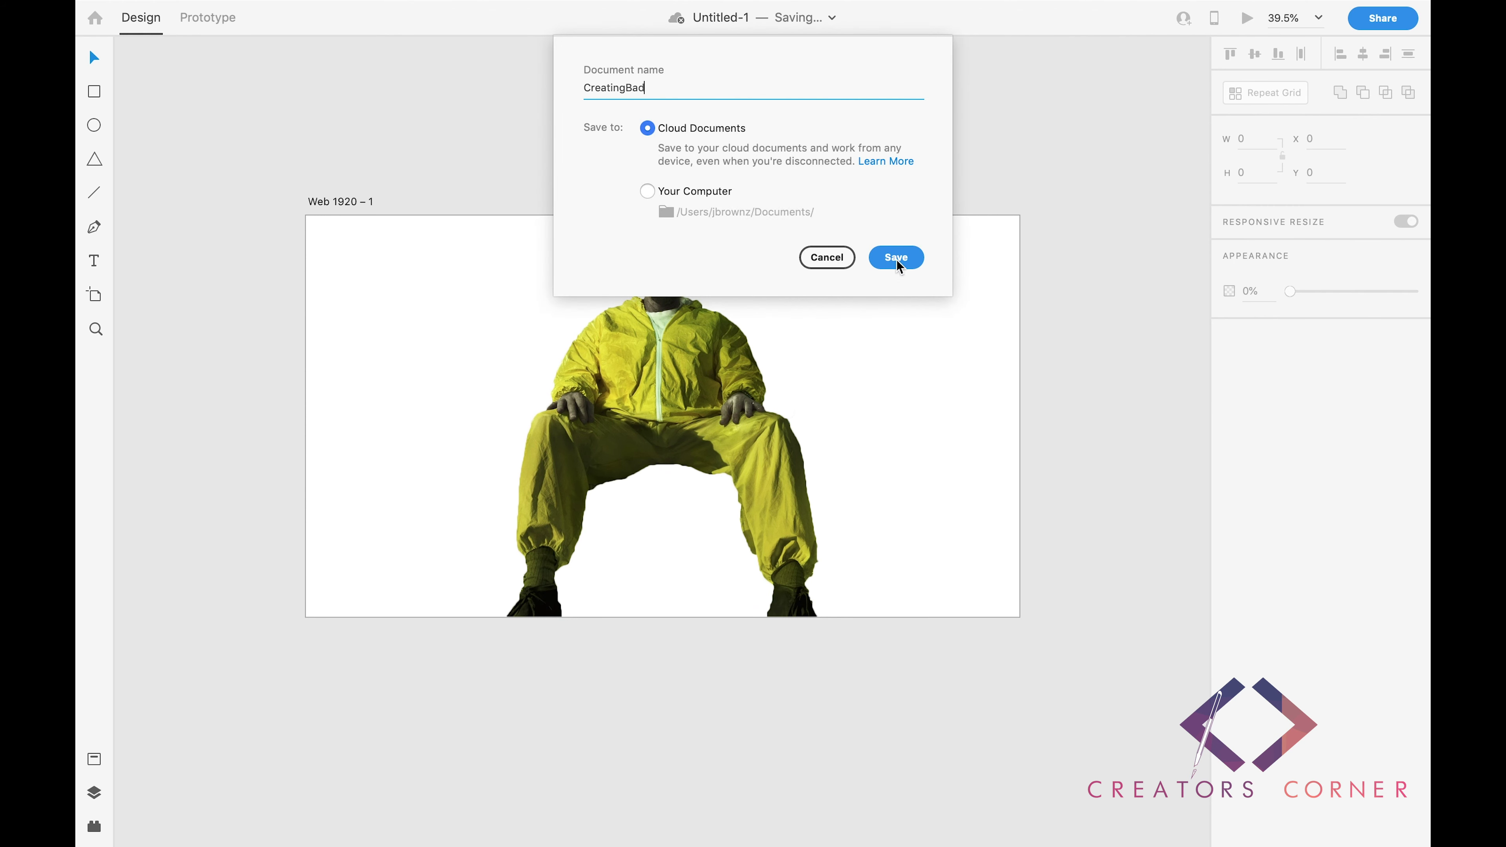
left_click(897, 259)
Draw column rectangles, rename the second layer 'Col2-G', and select Rectangle 1.
left_click(94, 792)
key("r")
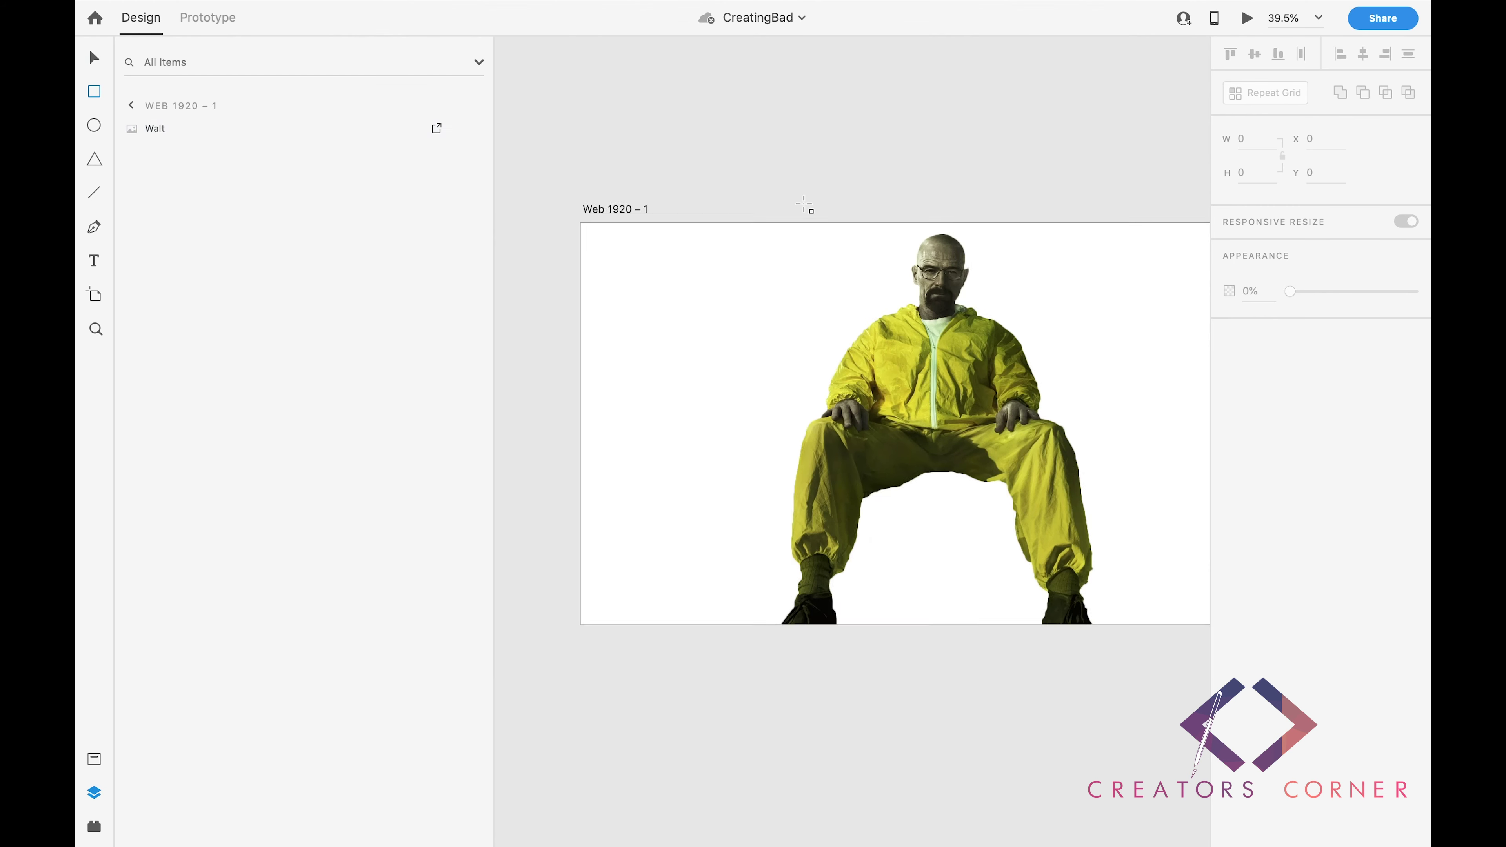
left_click_drag(582, 224, 859, 527)
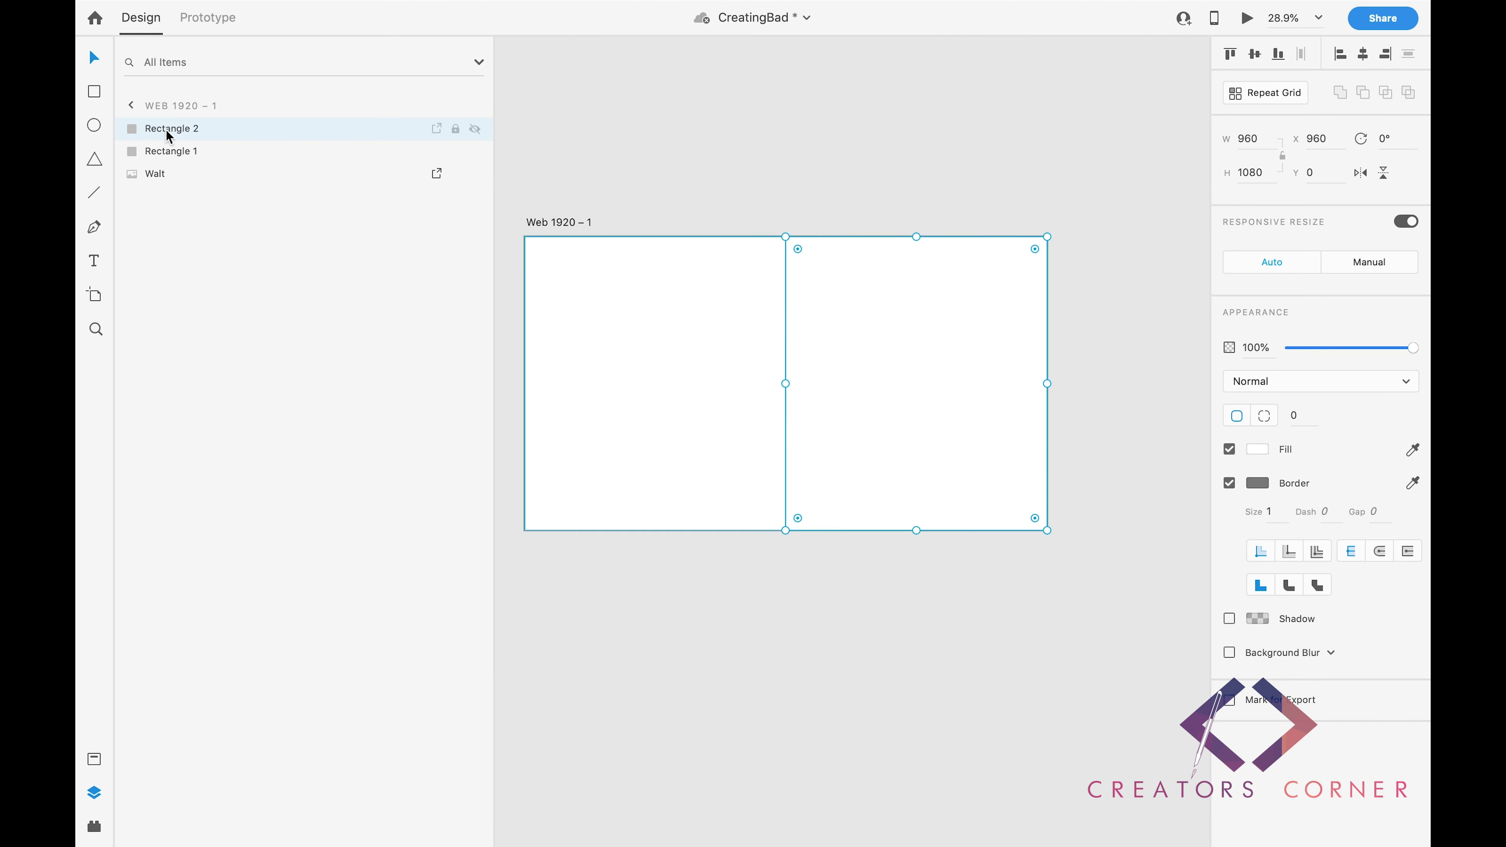
double_click(168, 128)
type("Col2-G")
left_click(162, 156)
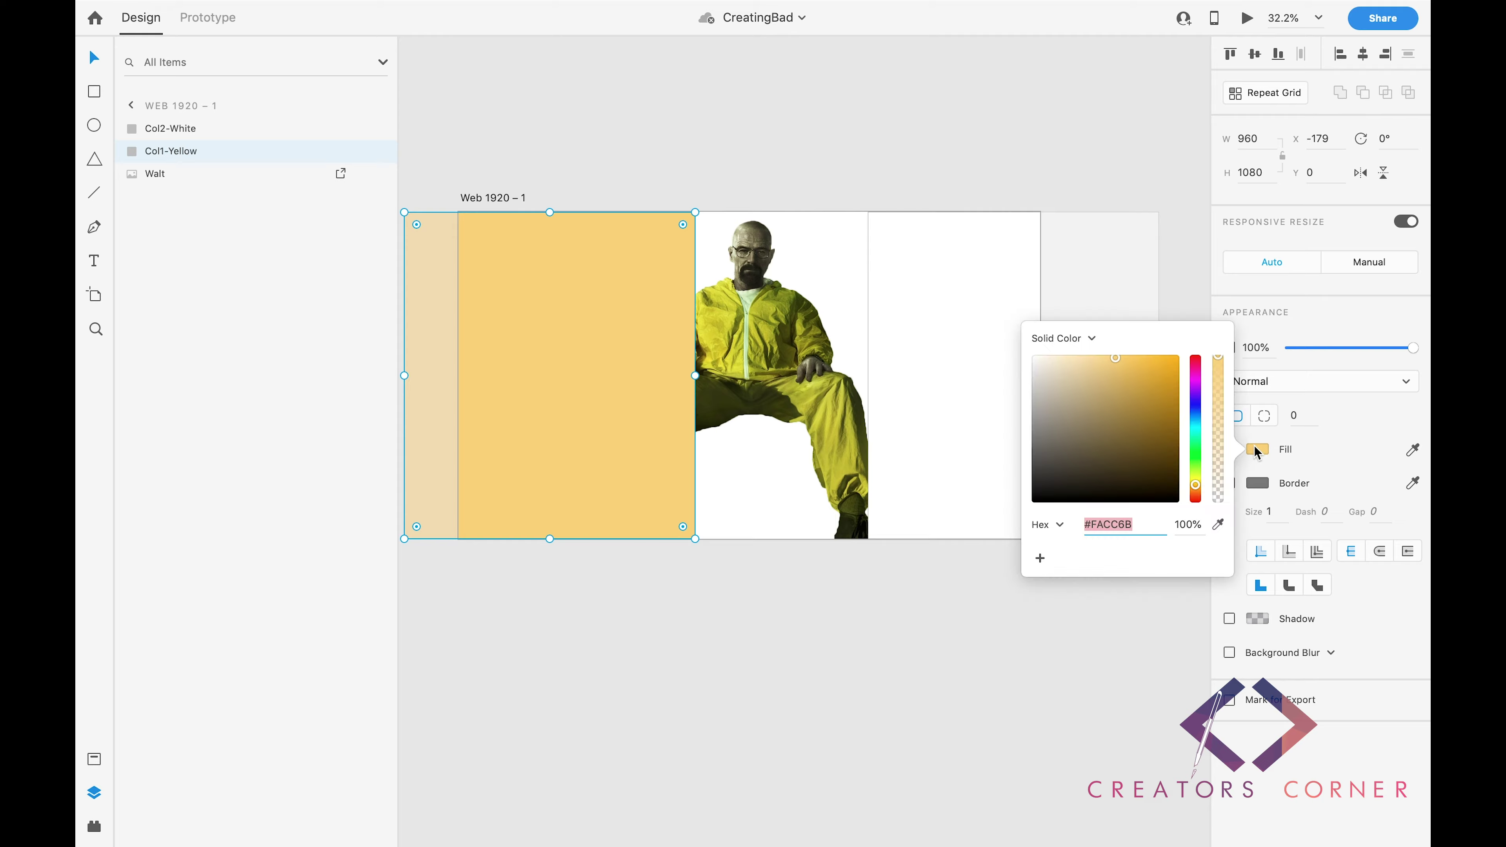
Keep #FFDD4A fixed in Coolors and generate new palettes around it with the spacebar.
left_click(1058, 778)
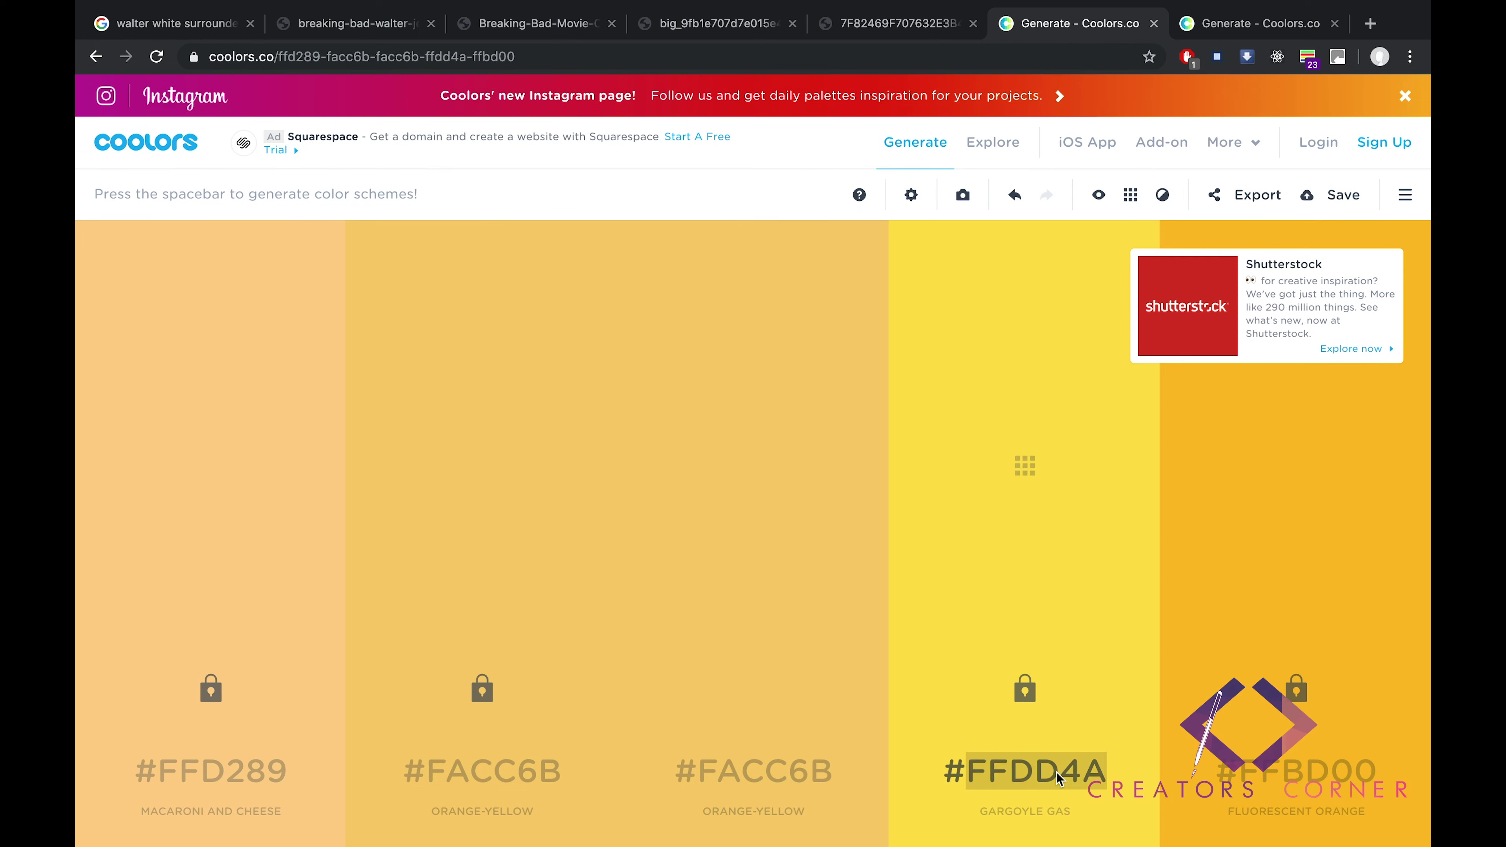
key("space")
key("space")
key("space")
key("space")
key("space")
key("space")
key("space")
key("space")
key("space")
key("space")
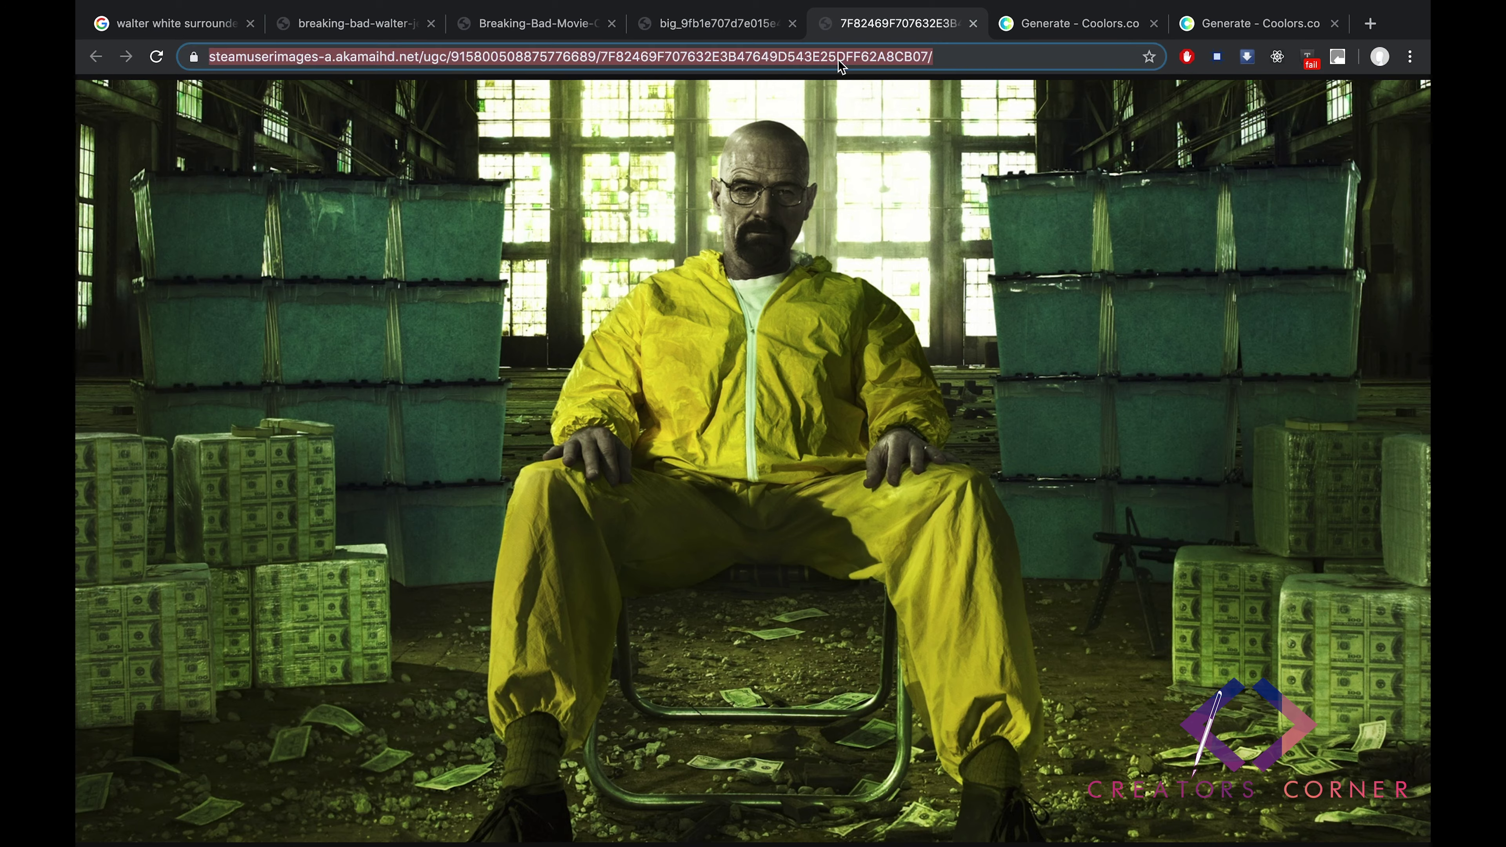
Search Google for 'walter white periodic table' and open the EW.com article.
scroll(373, 346, "down", 3)
key("ctrl+t")
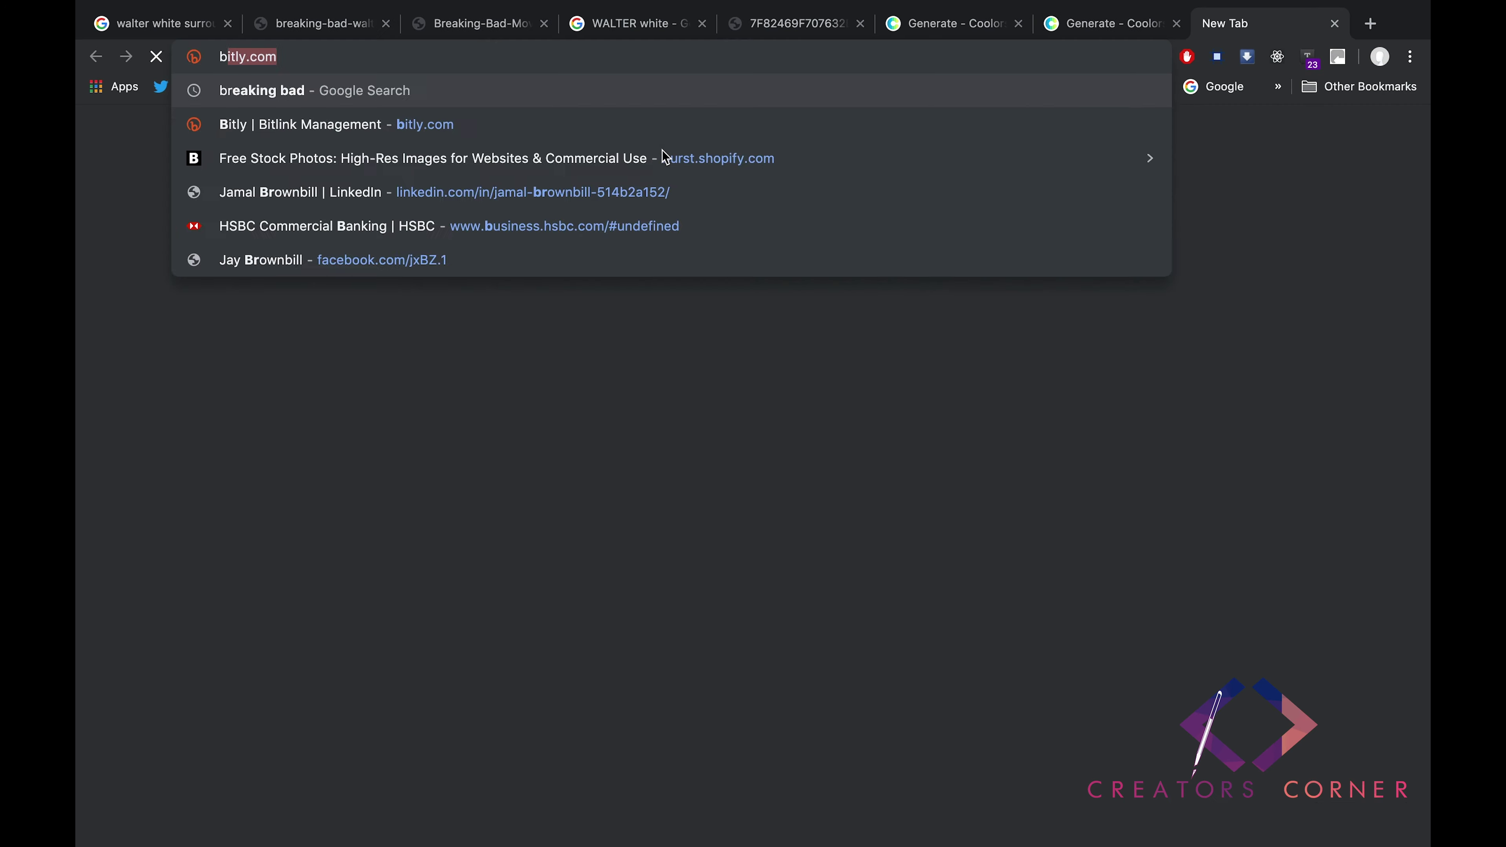
type("wALTER white period")
key("Return")
type("ic")
key("Down")
key("Return")
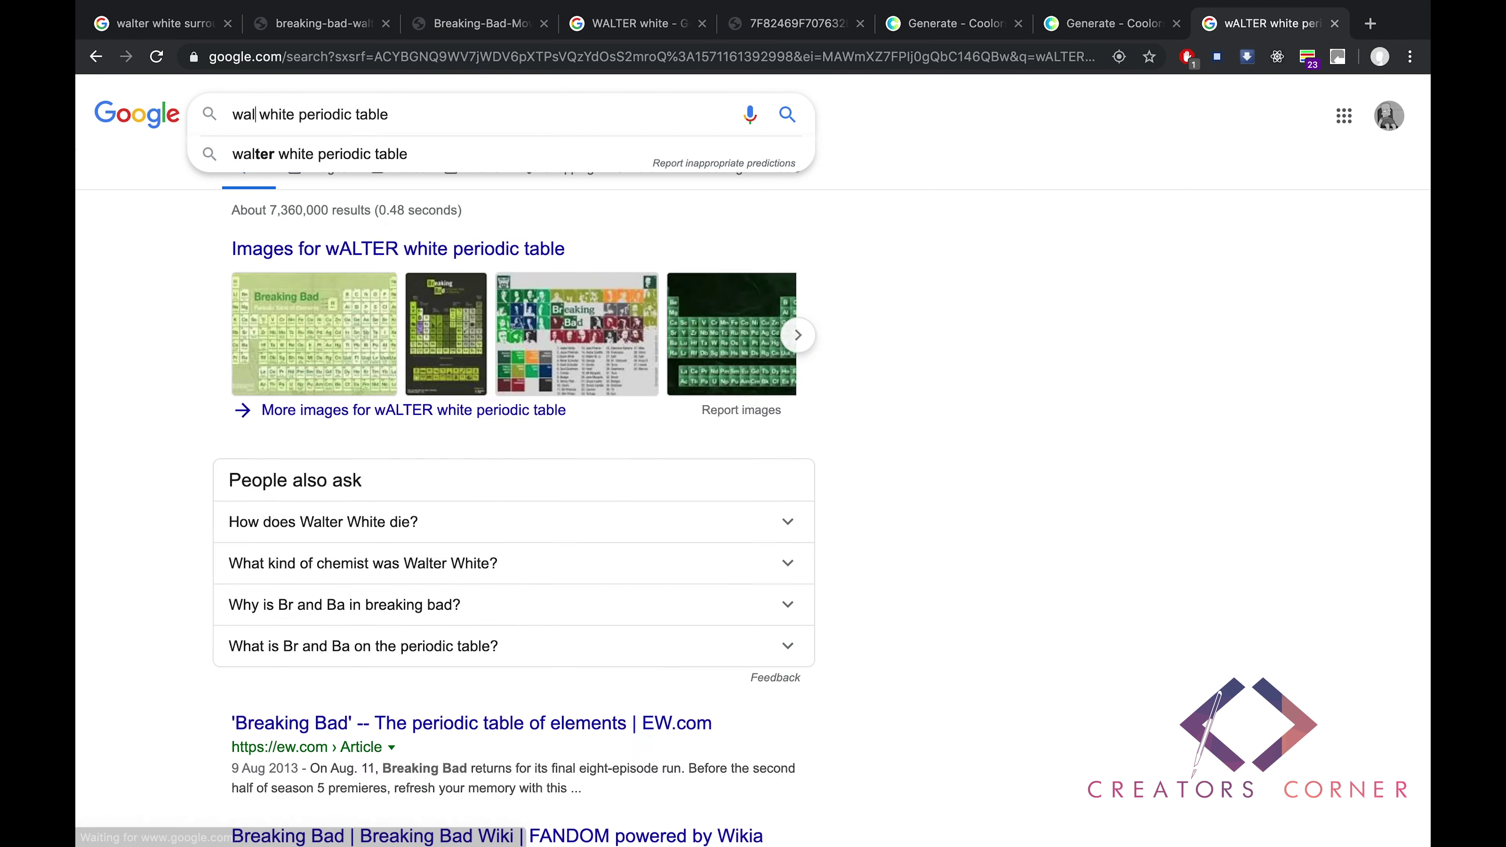
scroll(448, 427, "down", 1)
left_click(448, 427)
Open the article's periodic table image in a new tab and save it.
scroll(575, 457, "down", 5)
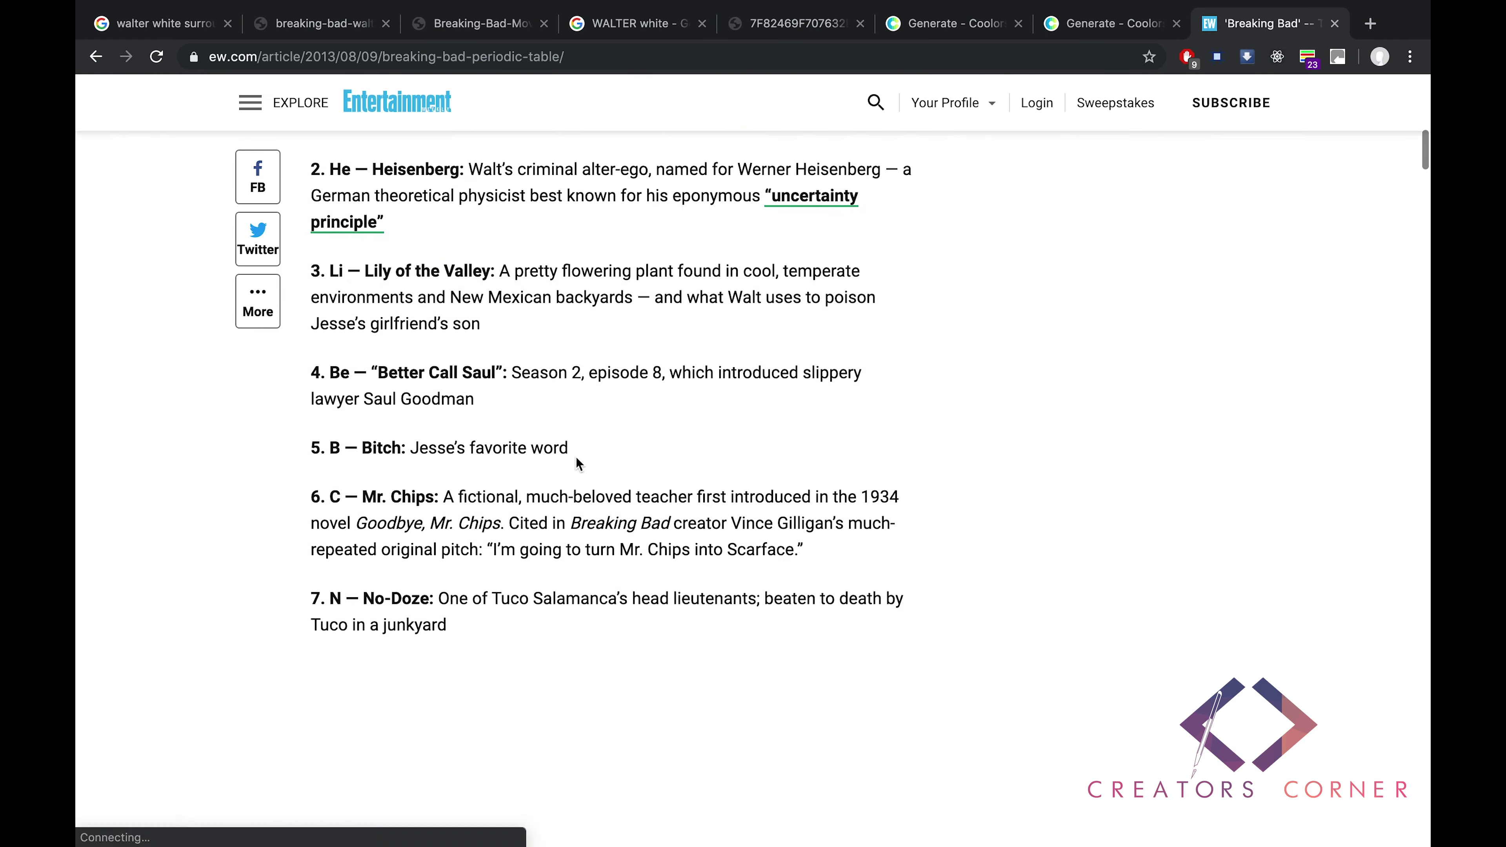
scroll(534, 356, "down", 10)
key("ctrl+f")
scroll(860, 297, "down", 15)
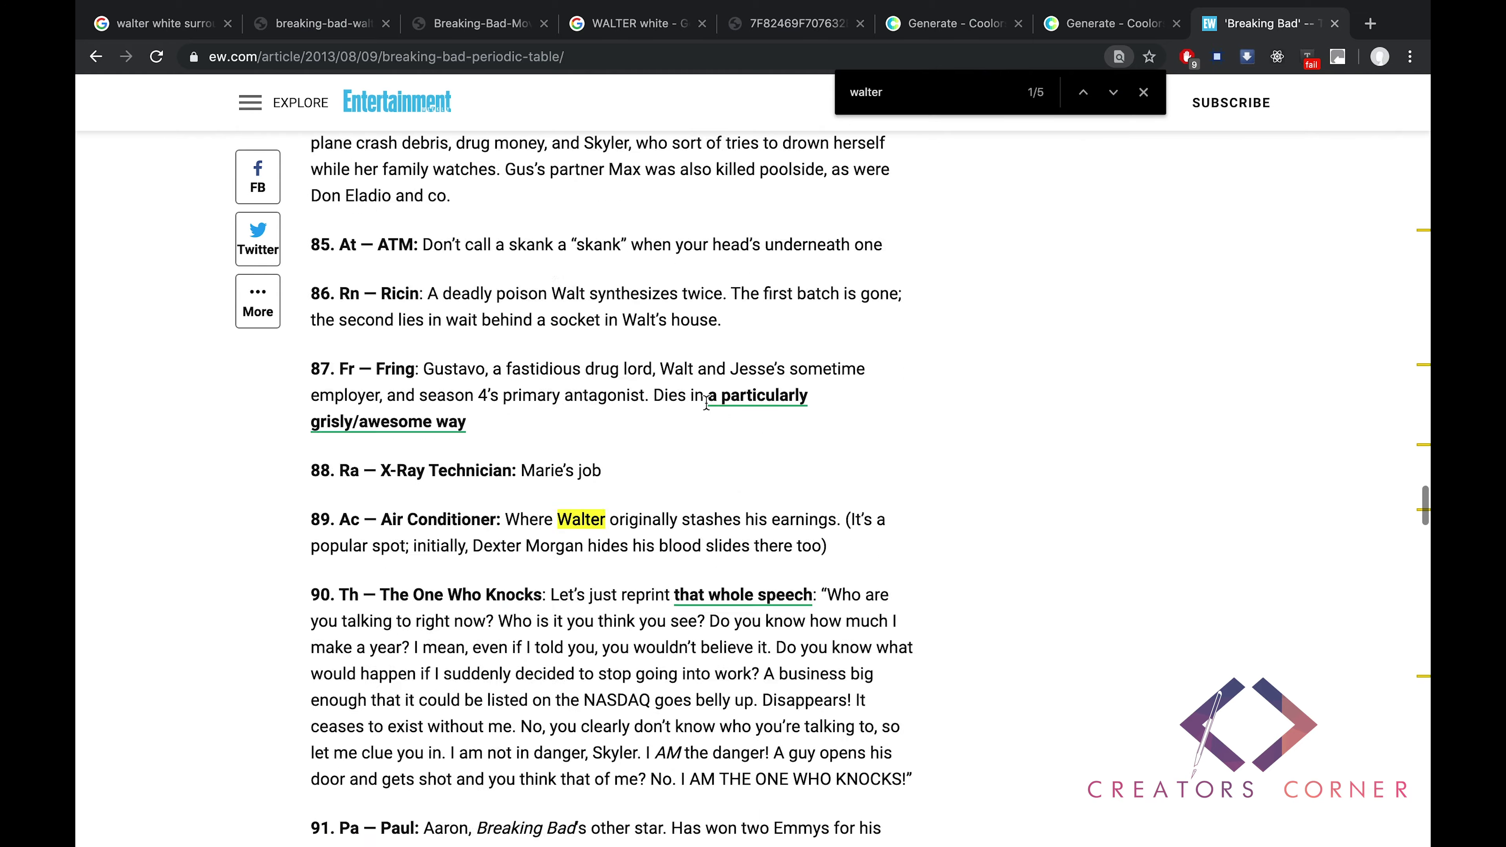
scroll(842, 415, "up", 20)
right_click(823, 483)
left_click(699, 518)
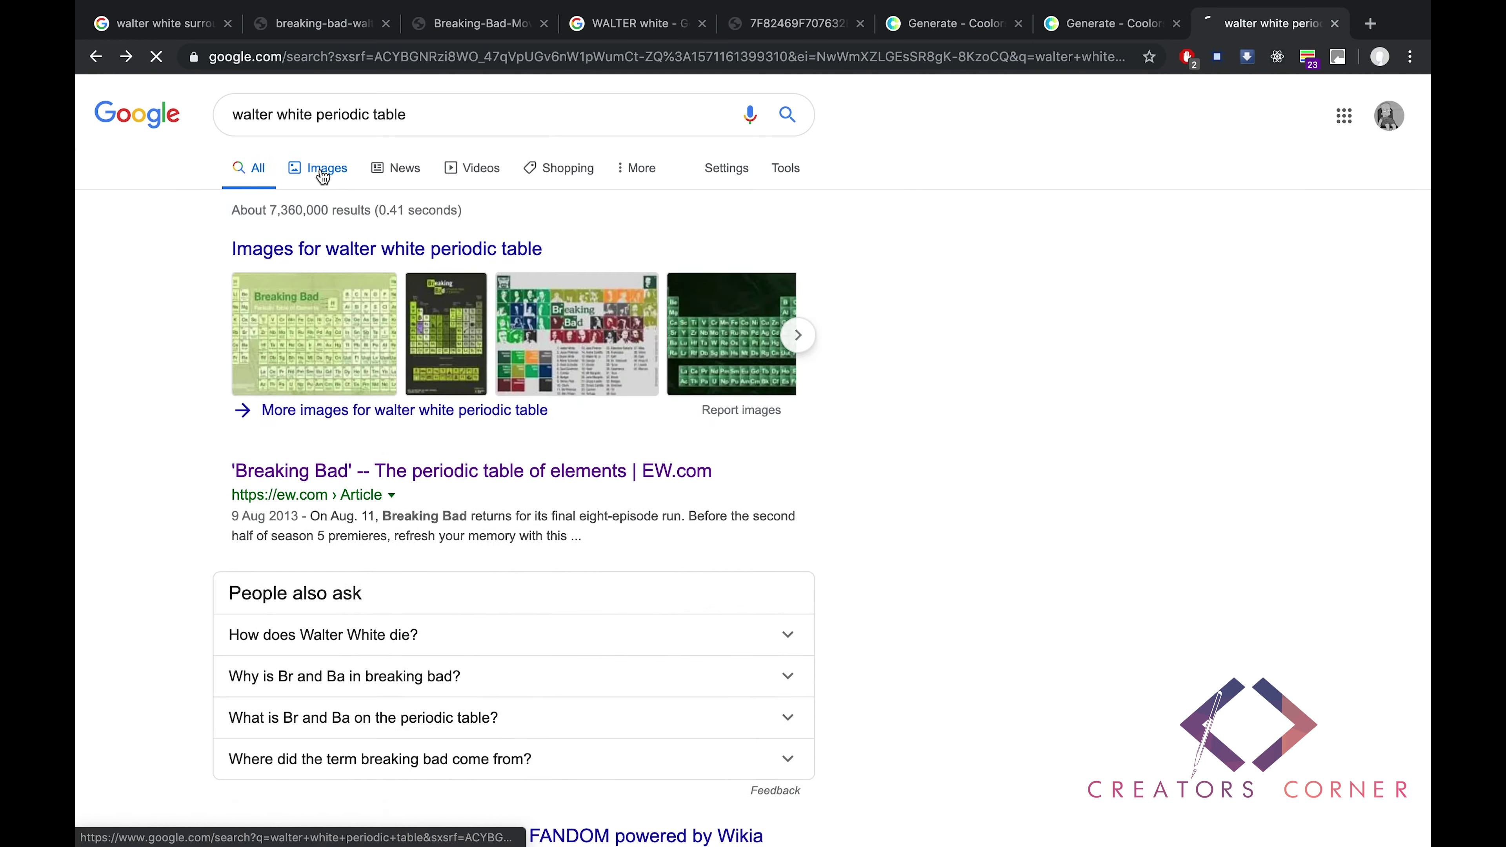
left_click(322, 161)
left_click(219, 151)
left_click(1109, 267)
key("ctrl+s")
key("Return")
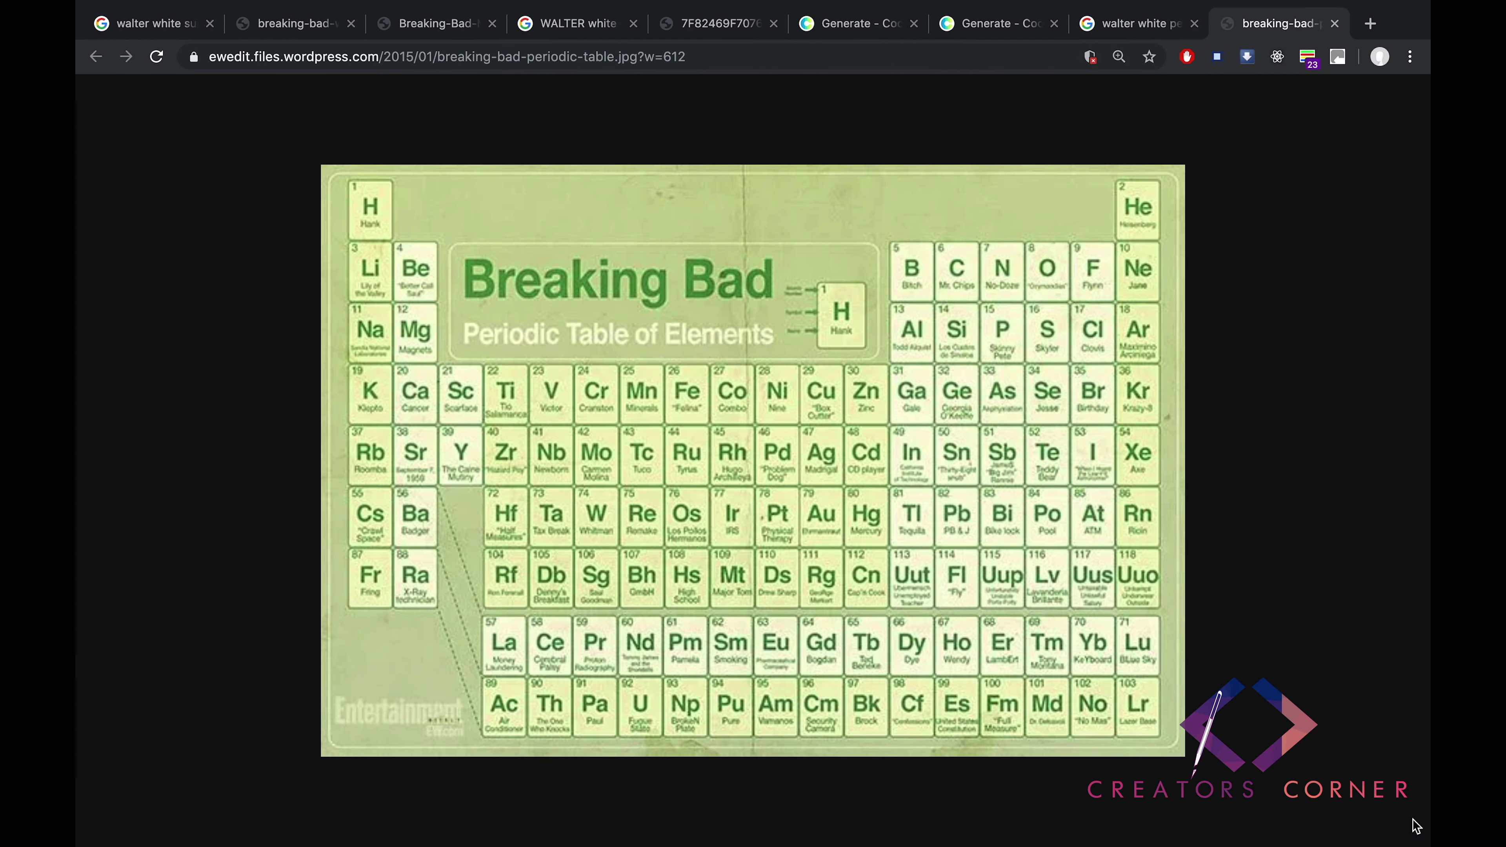
Browse Google Images results, previewing The Chemistry of Breaking Bad logo.
key("ctrl+shift+Tab")
left_click(644, 408)
scroll(593, 415, "down", 10)
scroll(415, 415, "down", 6)
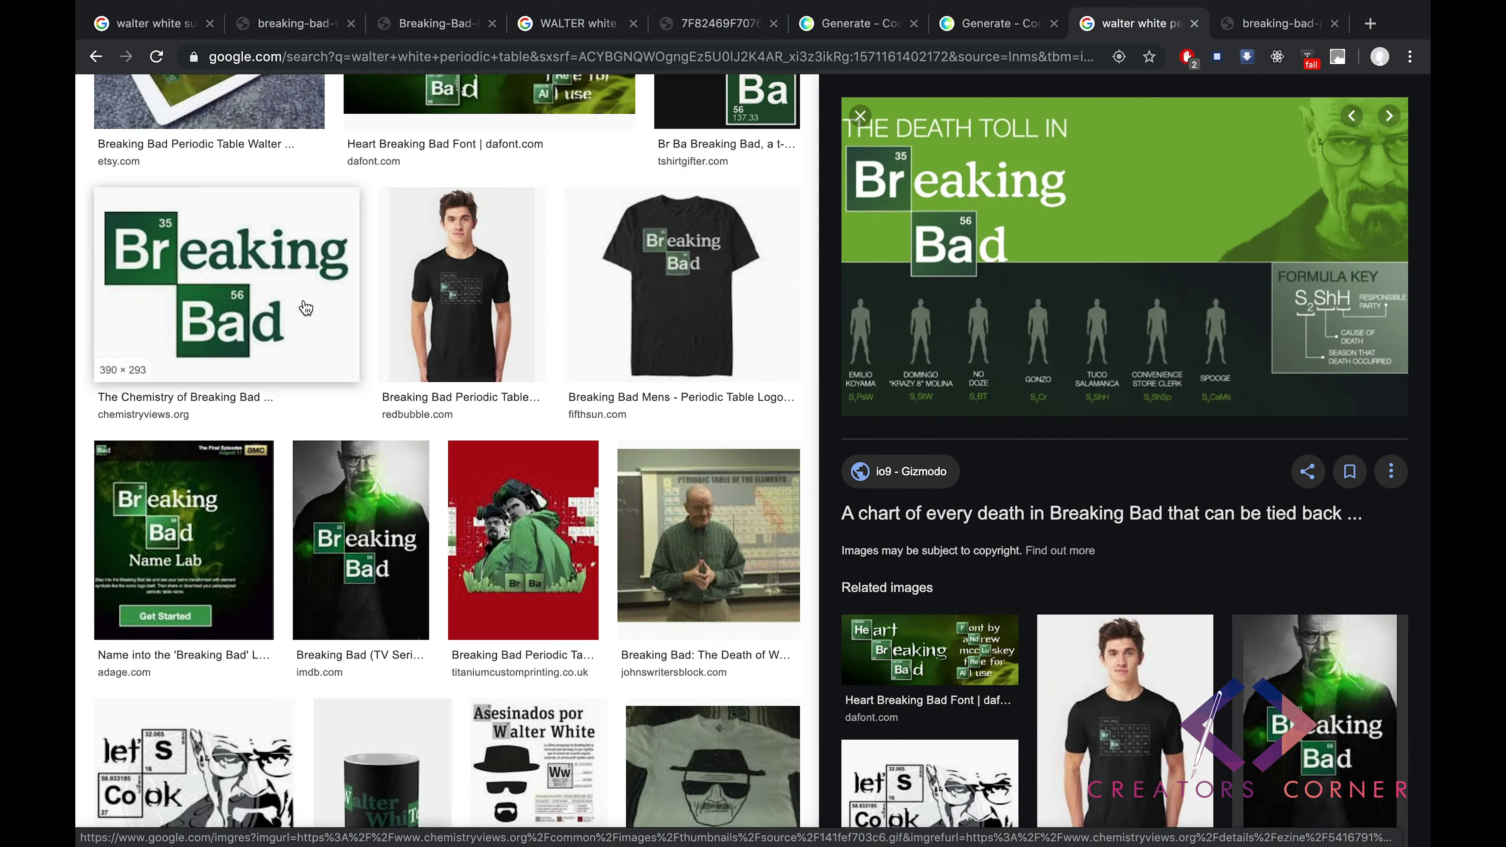
left_click(302, 310)
scroll(415, 416, "up", 6)
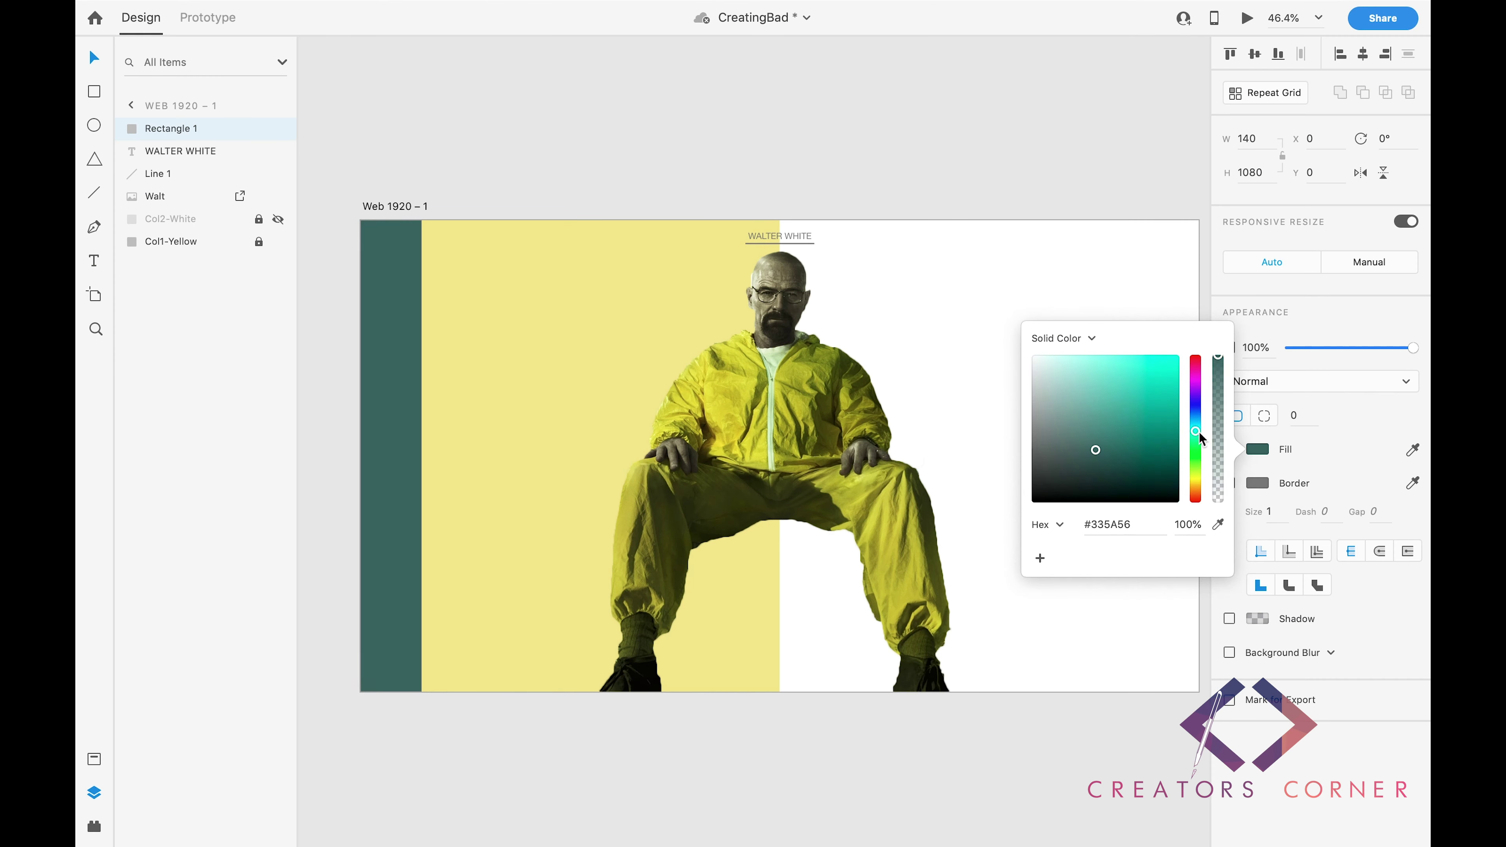
Adjust the side bar's fill colour and complete the 'MAKING OF' label.
mouse_move(1096, 450)
left_mouse_down()
mouse_move(1177, 400)
mouse_move(1218, 418)
left_mouse_up()
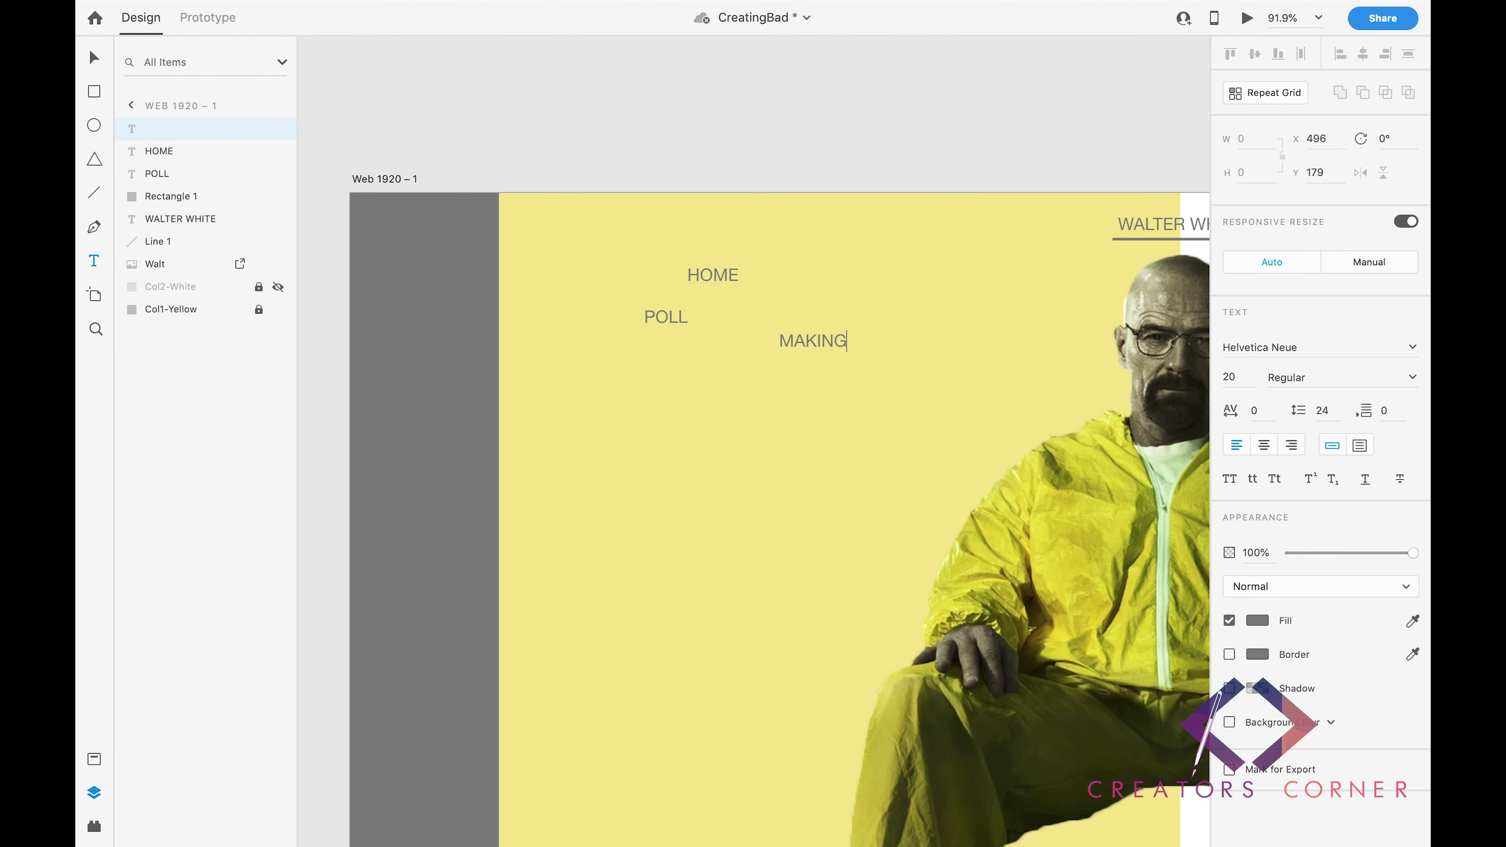
type("OF")
left_click(643, 471)
key("Escape")
Space HOME, STORYLINE, MAKING OF and POLL vertically down the grey side bar.
left_click_drag(712, 274, 588, 306)
left_click_drag(548, 252, 757, 440)
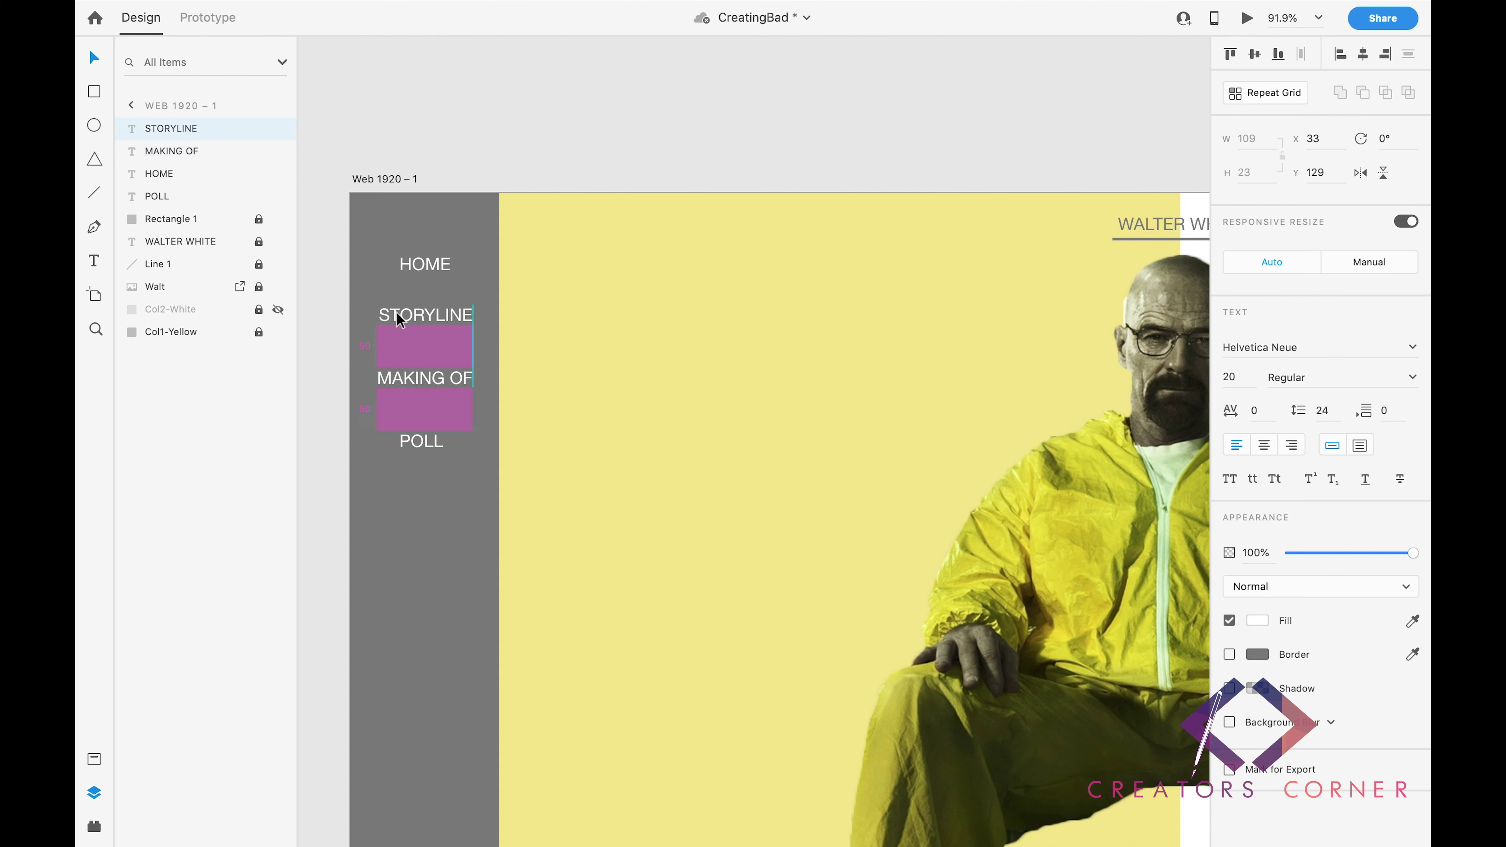
scroll(446, 338, "down", 3)
left_click_drag(426, 383, 435, 497)
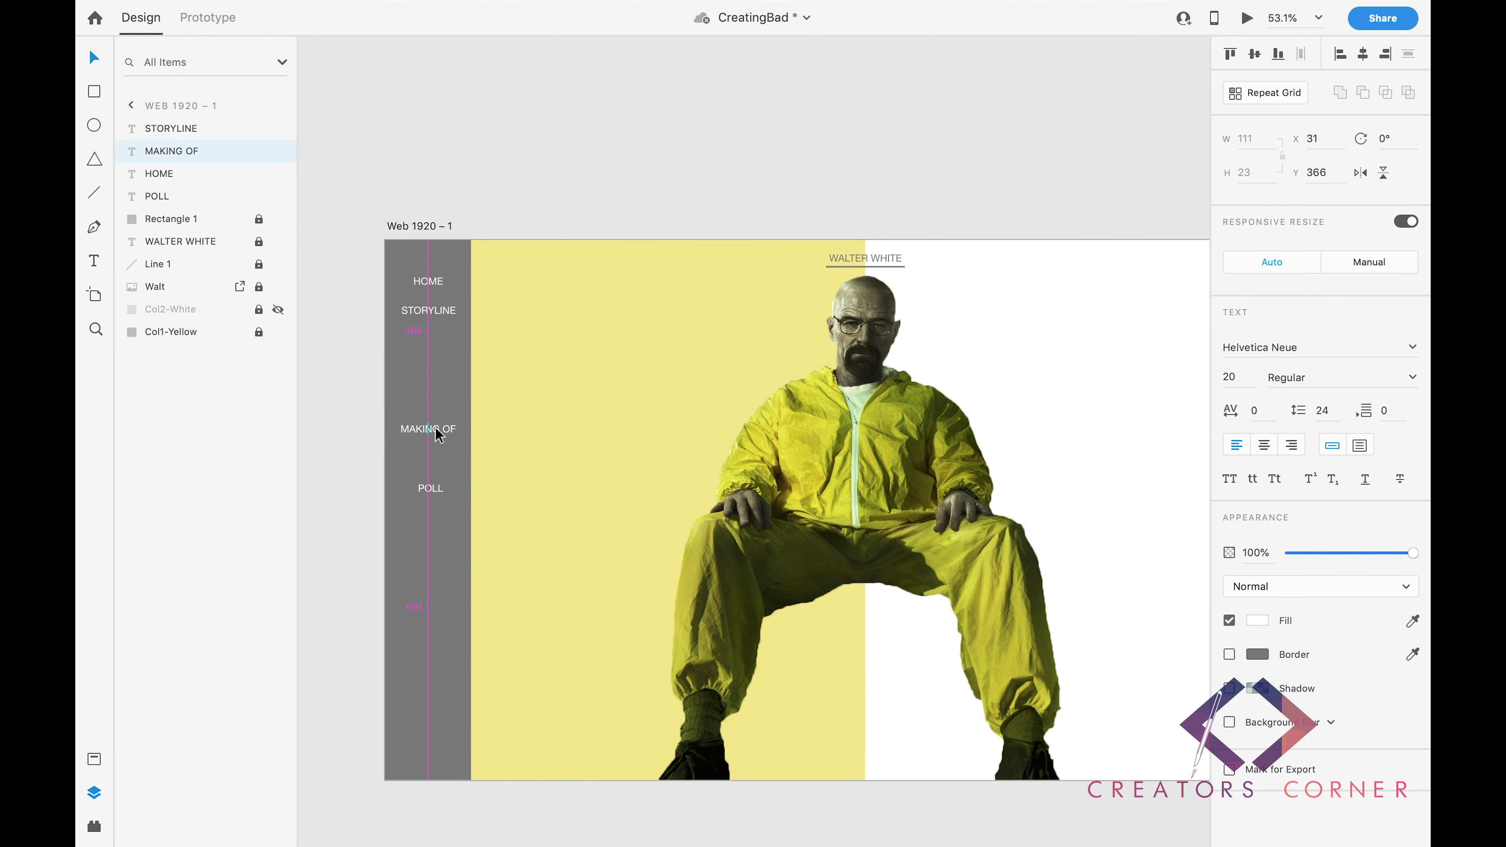
left_click_drag(428, 281, 428, 293)
left_click(691, 194)
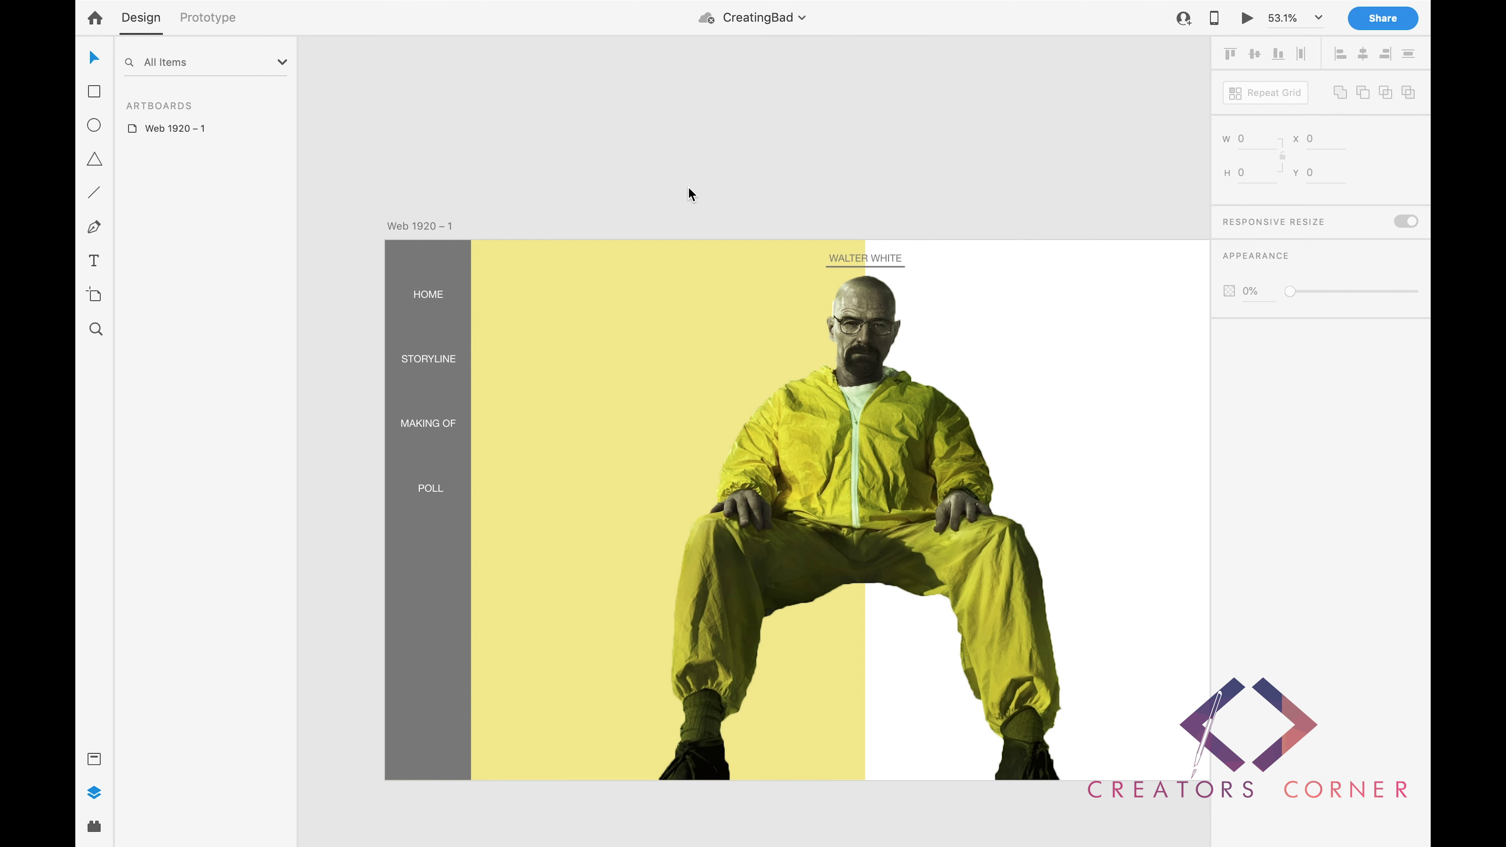
Unlock WALTER WHITE and arrange the four nav labels in a top row, grouping then ungrouping them.
left_click(444, 430)
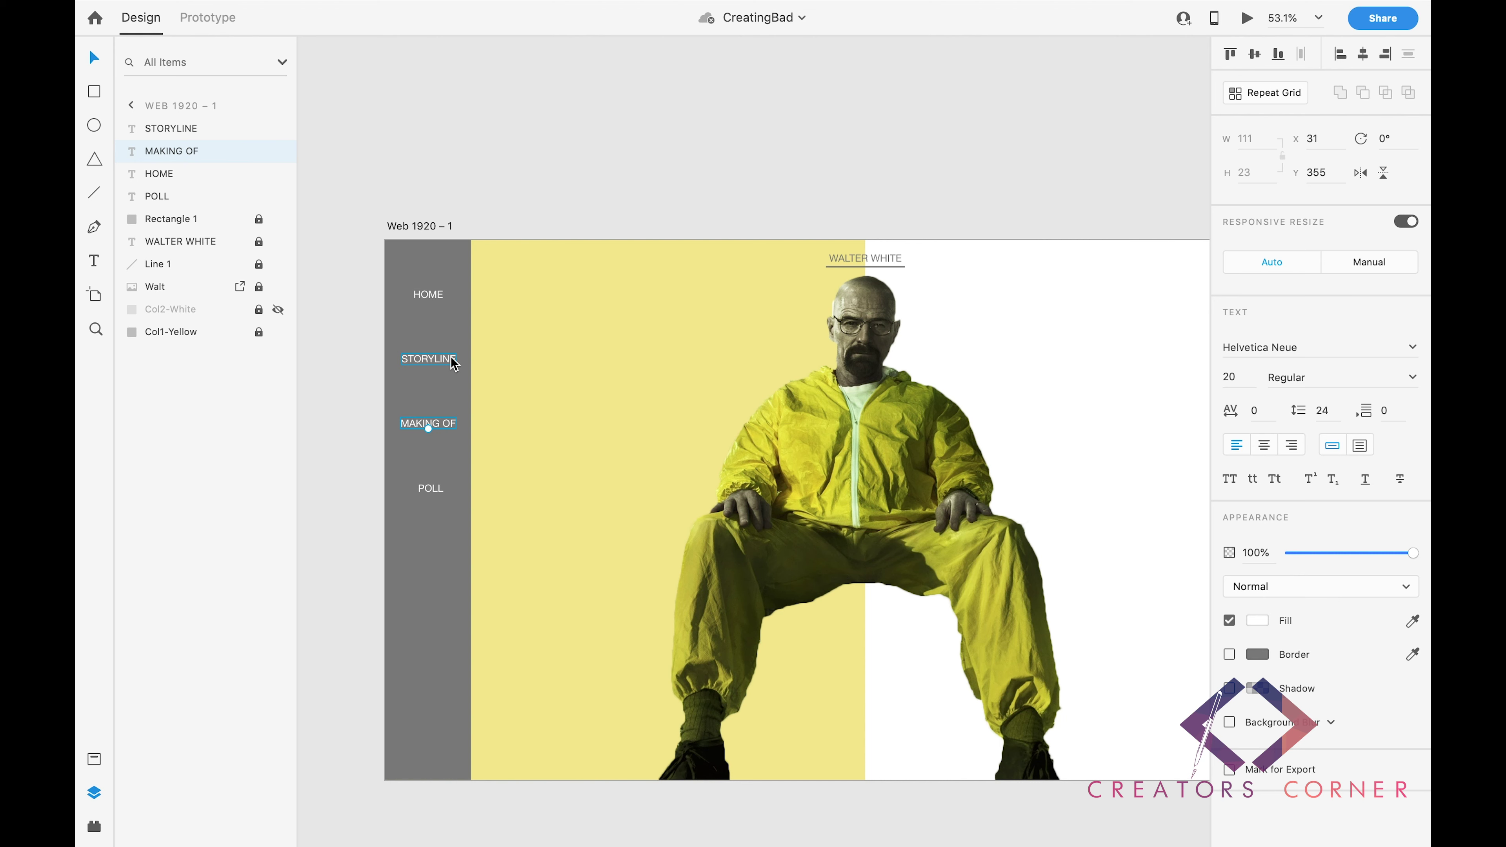
left_click(257, 242)
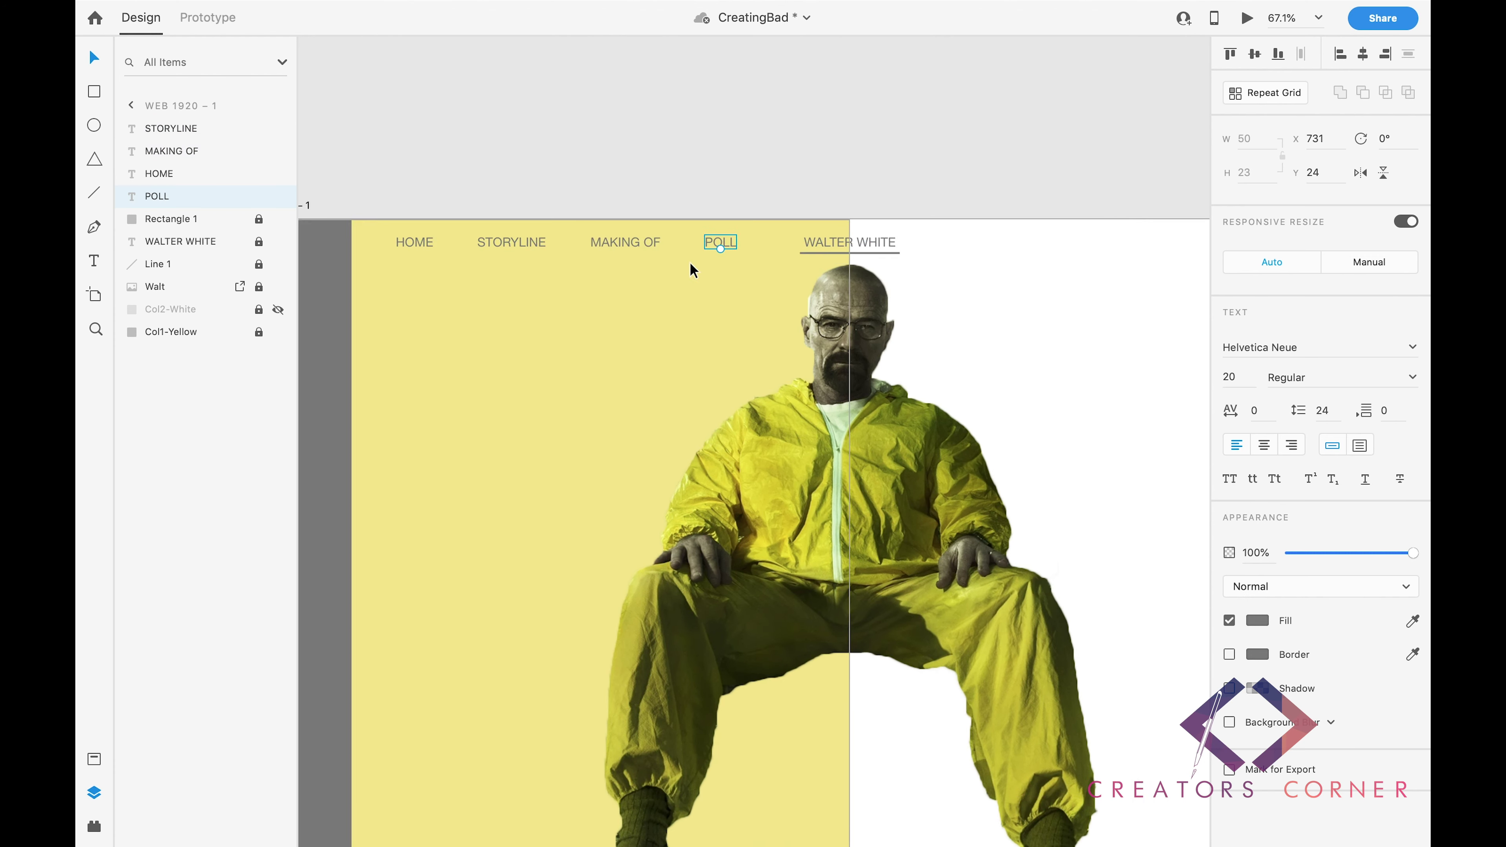
scroll(691, 270, "down", 3)
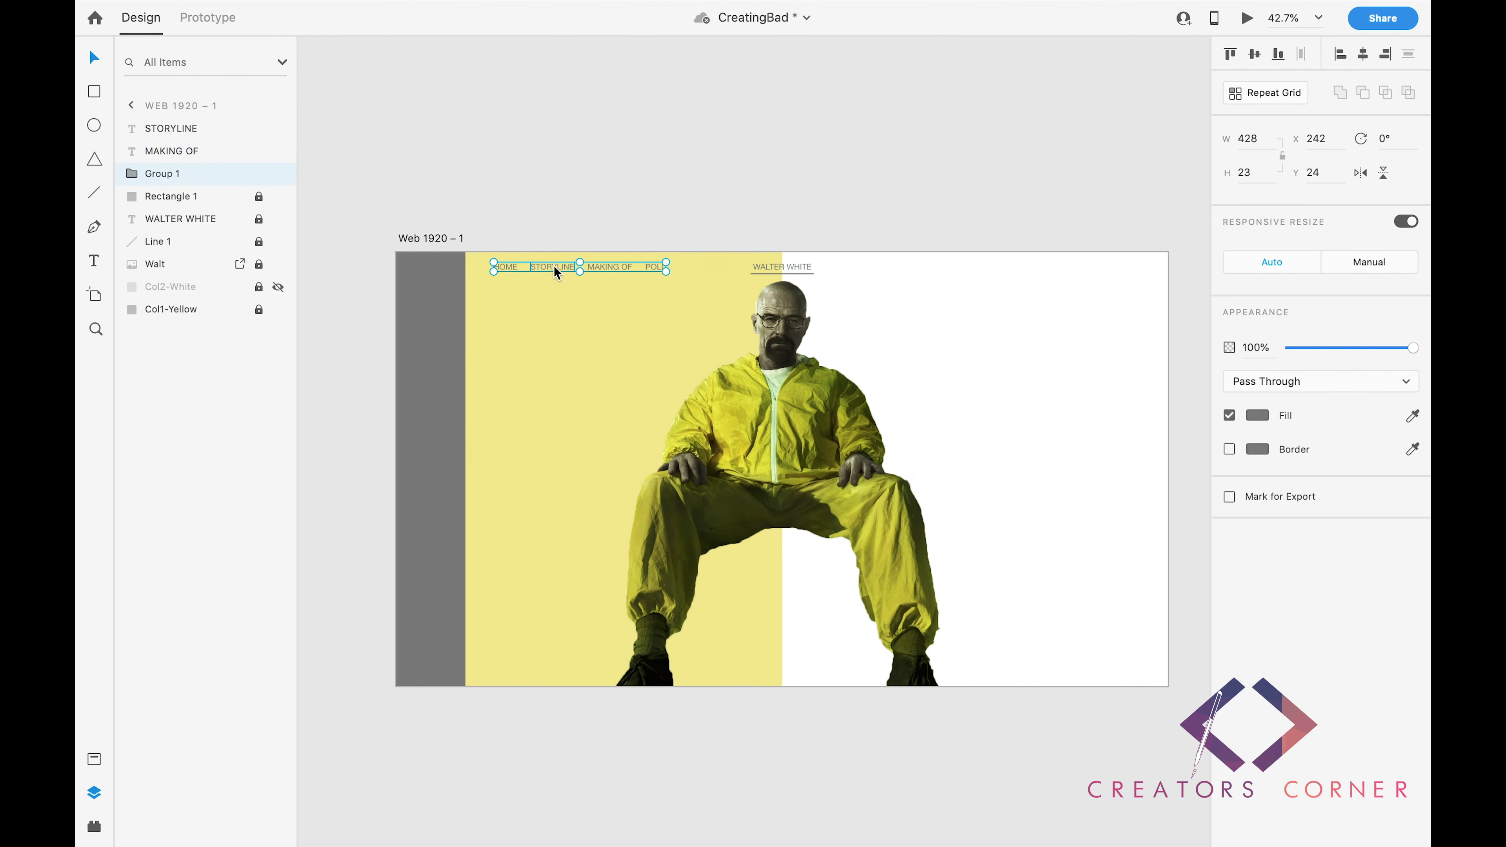
key("ctrl+g")
left_click_drag(659, 272, 654, 272)
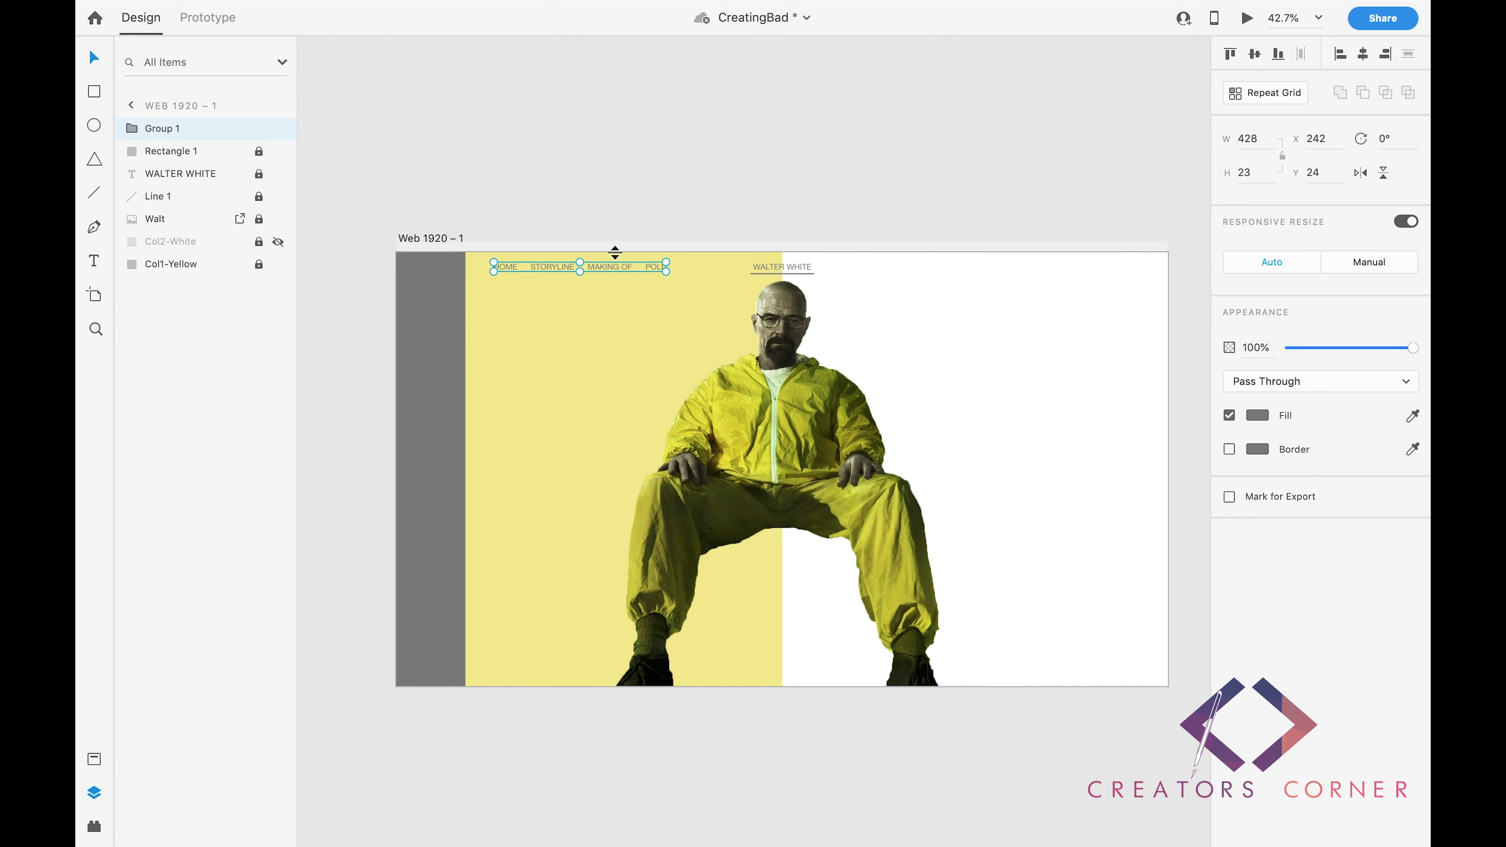
key("ctrl+shift+g")
left_click(513, 271)
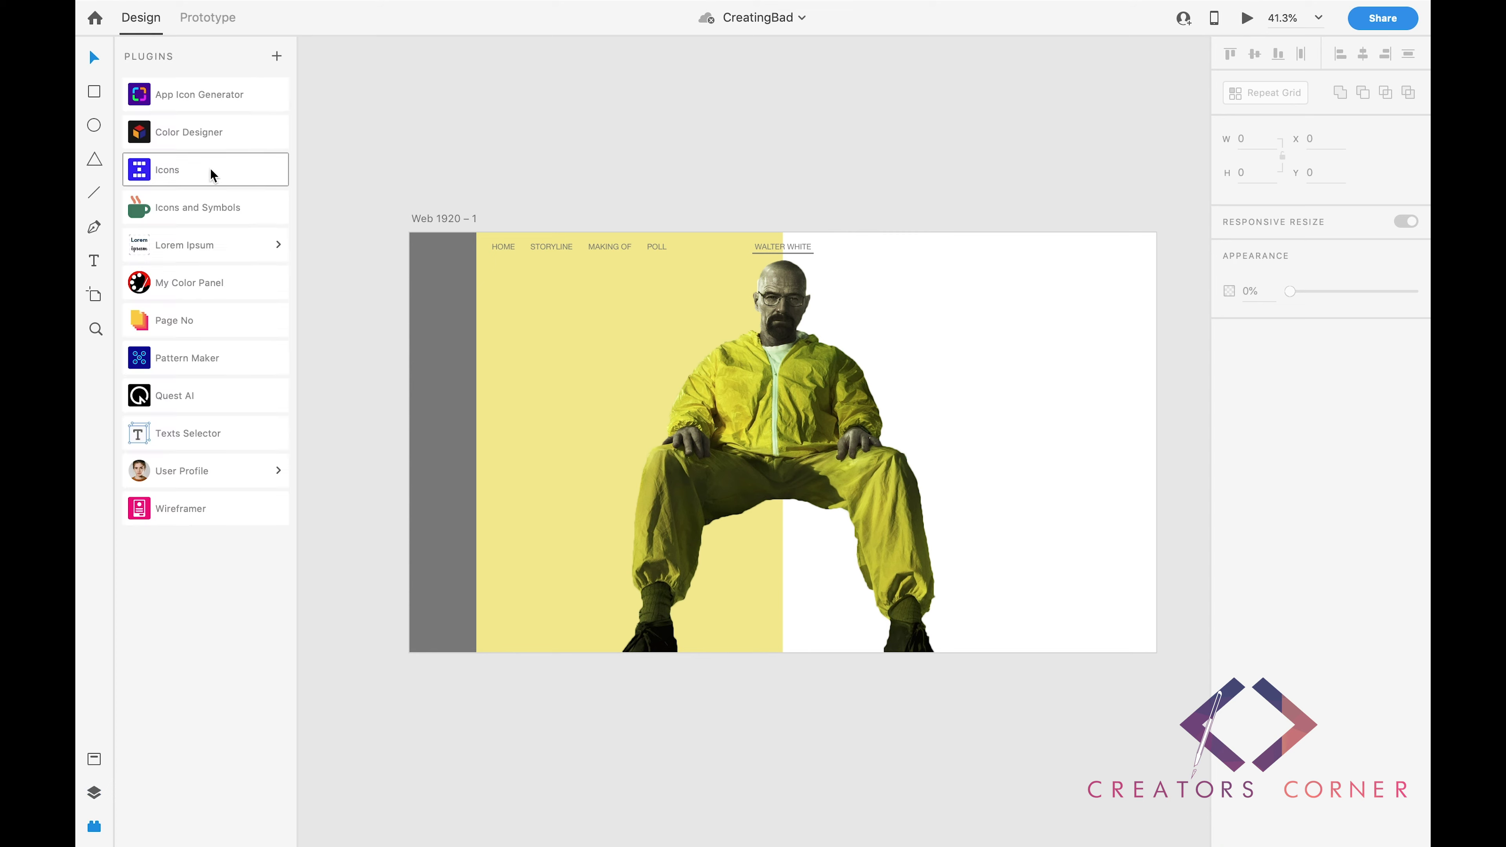
Insert a Twitter icon from the Icons & Symbols plugin and place it in the grey side bar.
left_click(212, 175)
key("Escape")
left_click(198, 207)
type("tw")
type("twitter")
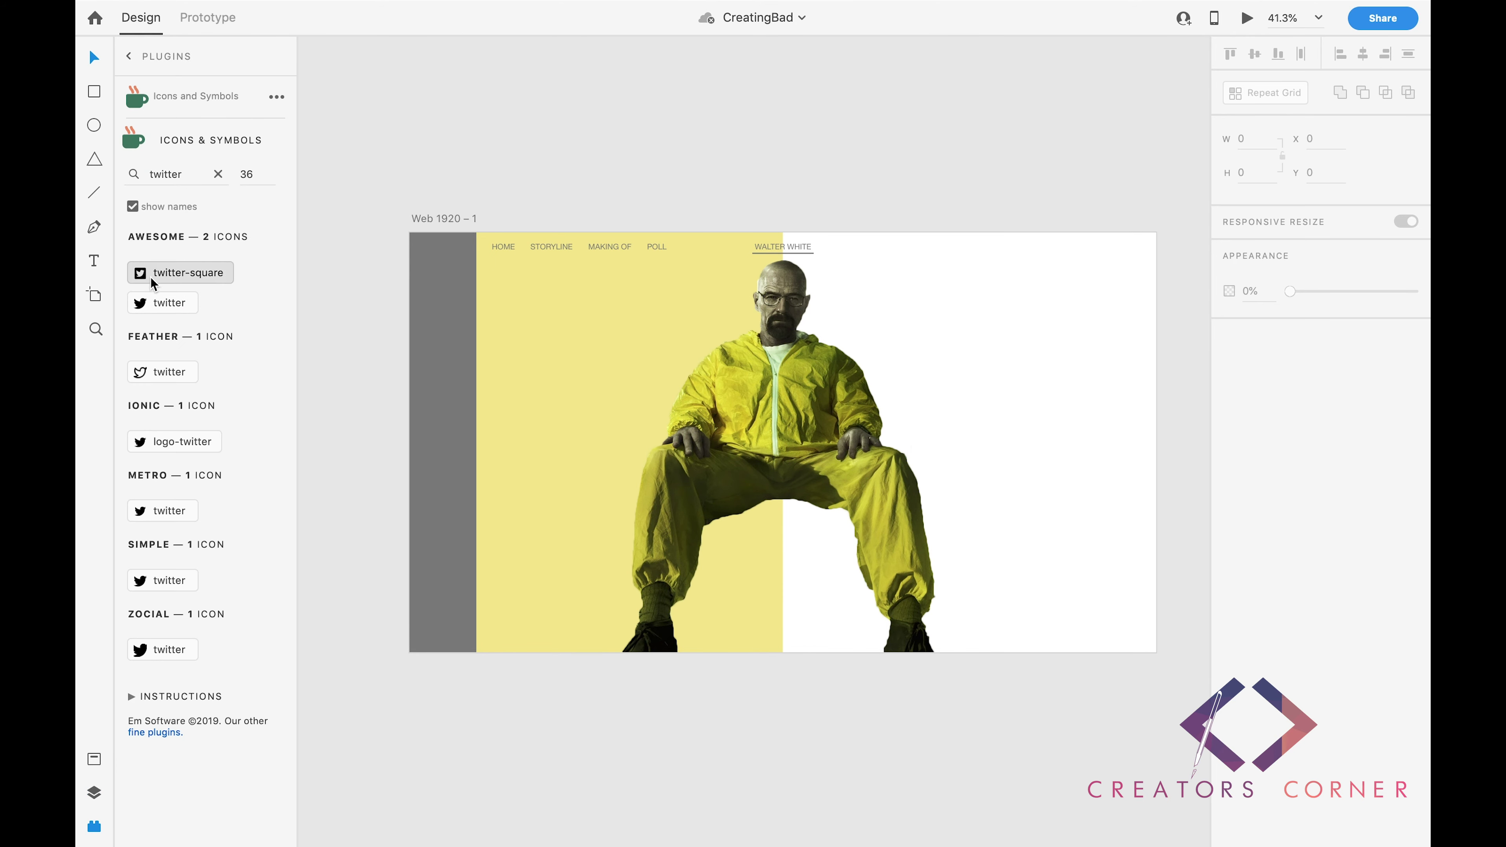
left_click(178, 273)
scroll(477, 223, "up", 3)
scroll(478, 222, "up", 3)
scroll(477, 223, "down", 5)
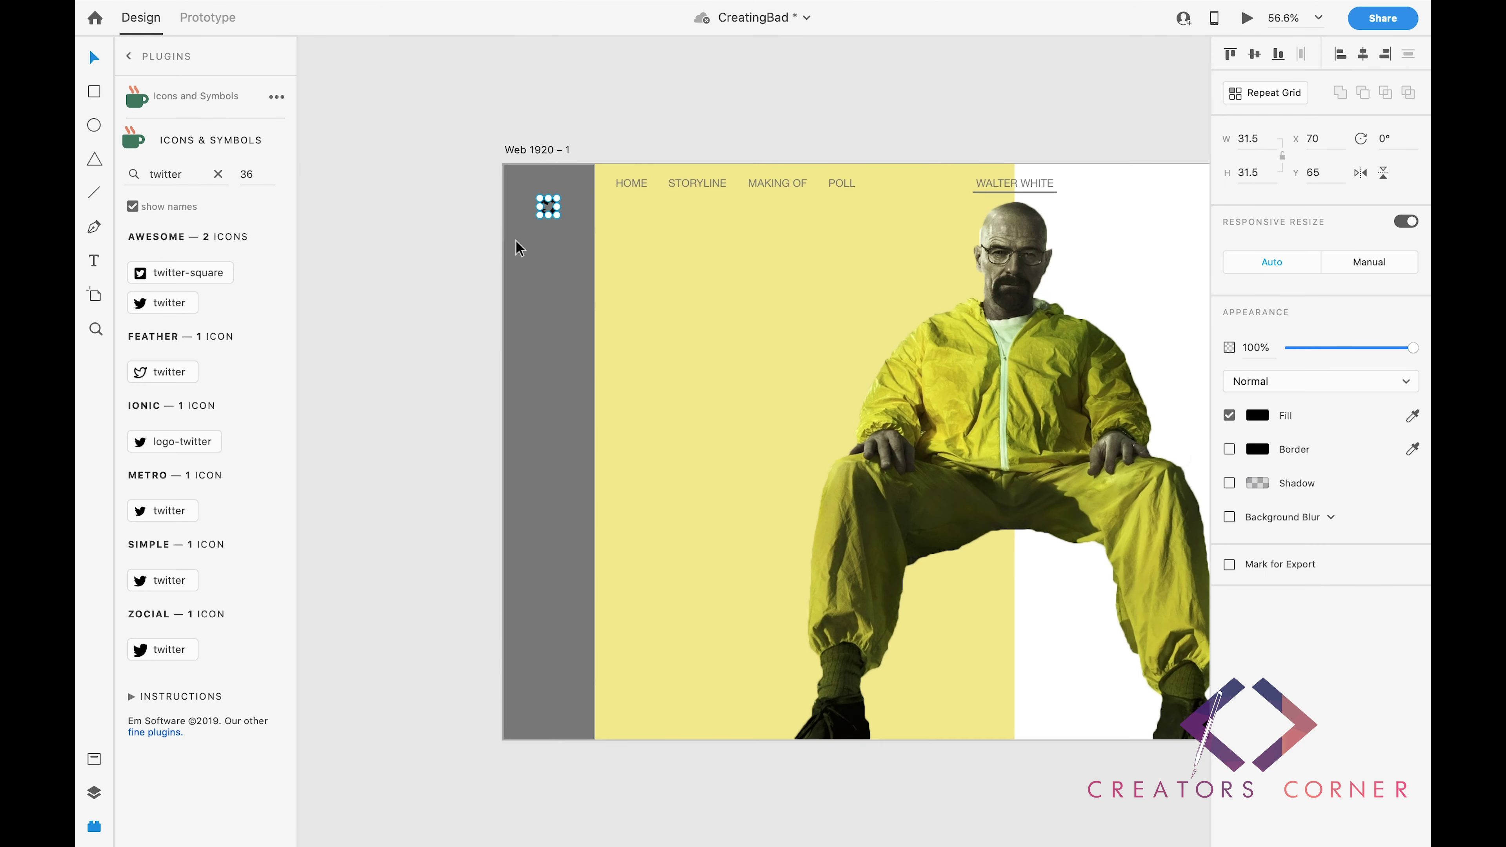
scroll(522, 245, "up", 3)
left_click_drag(522, 246, 542, 439)
key("Escape")
key("ctrl+0")
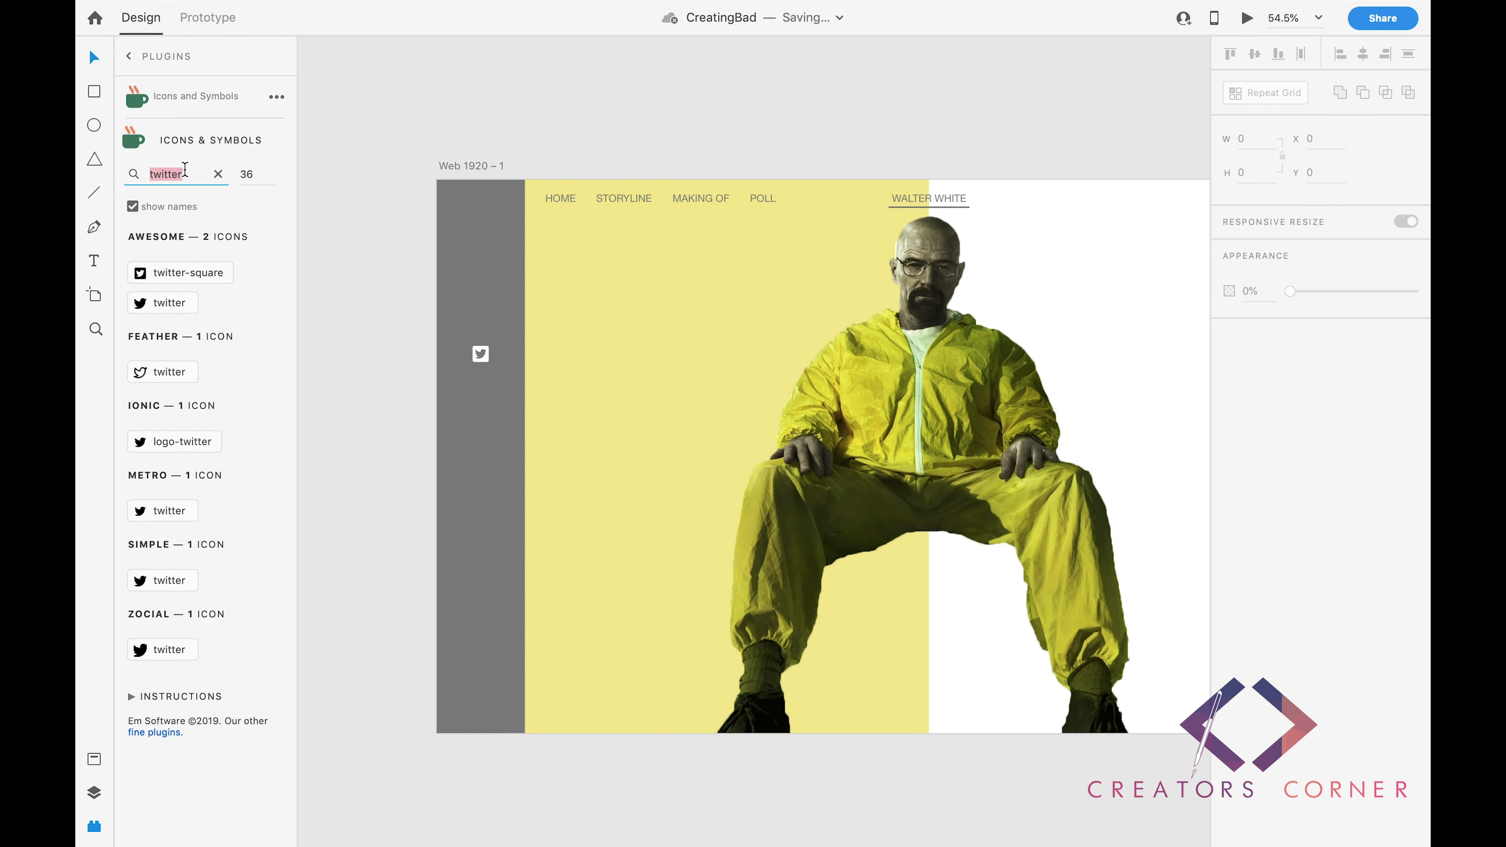
Add a white Facebook icon below the Twitter icon.
type("facebook")
left_click(186, 333)
scroll(442, 249, "up", 5)
left_click_drag(453, 69, 557, 661)
left_click(1257, 415)
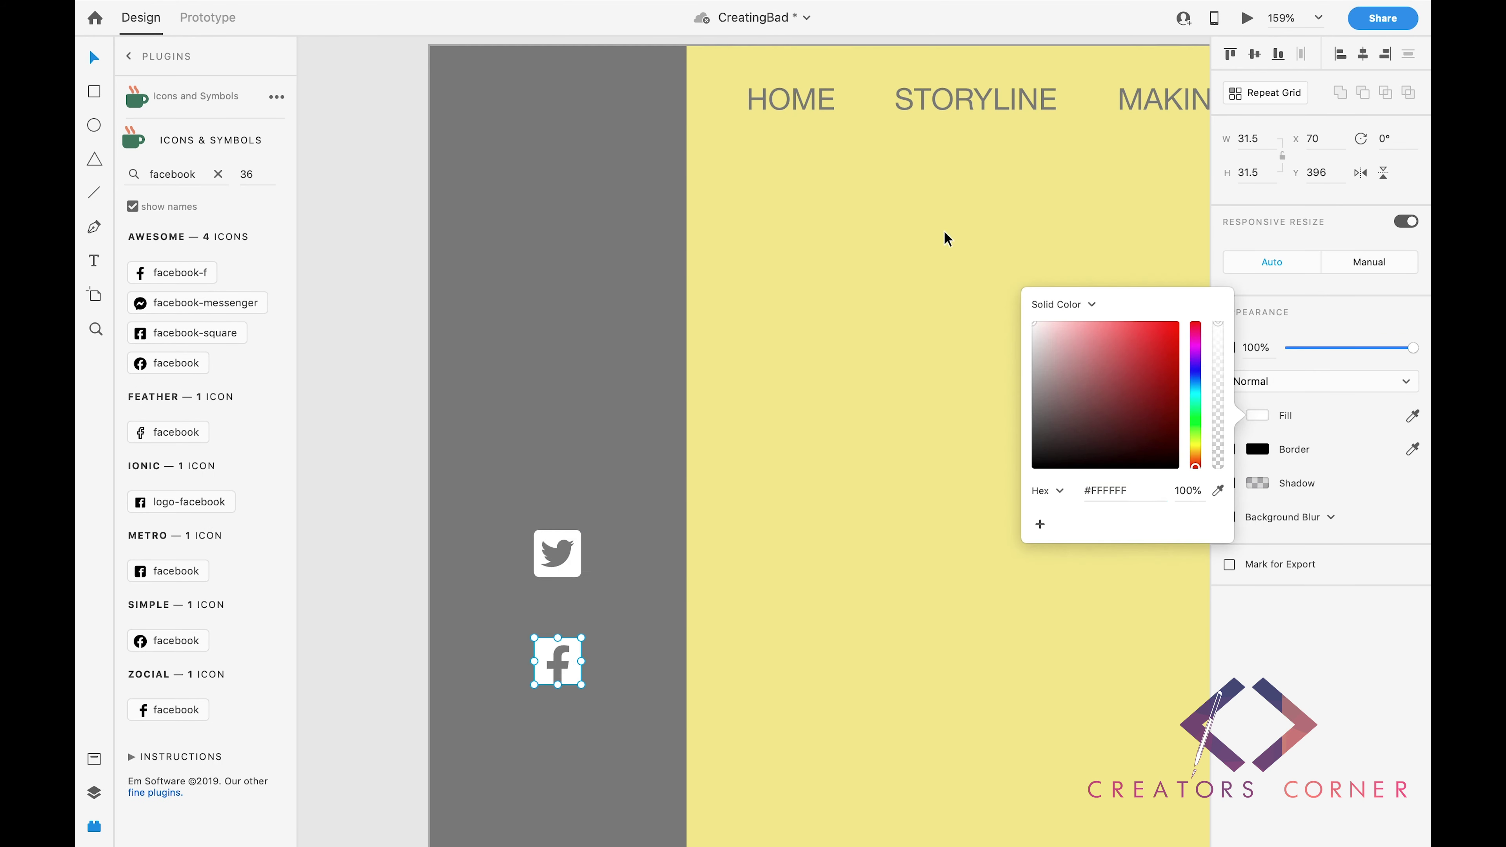
left_click(219, 174)
scroll(508, 246, "down", 3)
Add a white Instagram icon at size 31.5, spaced evenly below Facebook.
type("instagram")
left_click(132, 206)
left_click(142, 273)
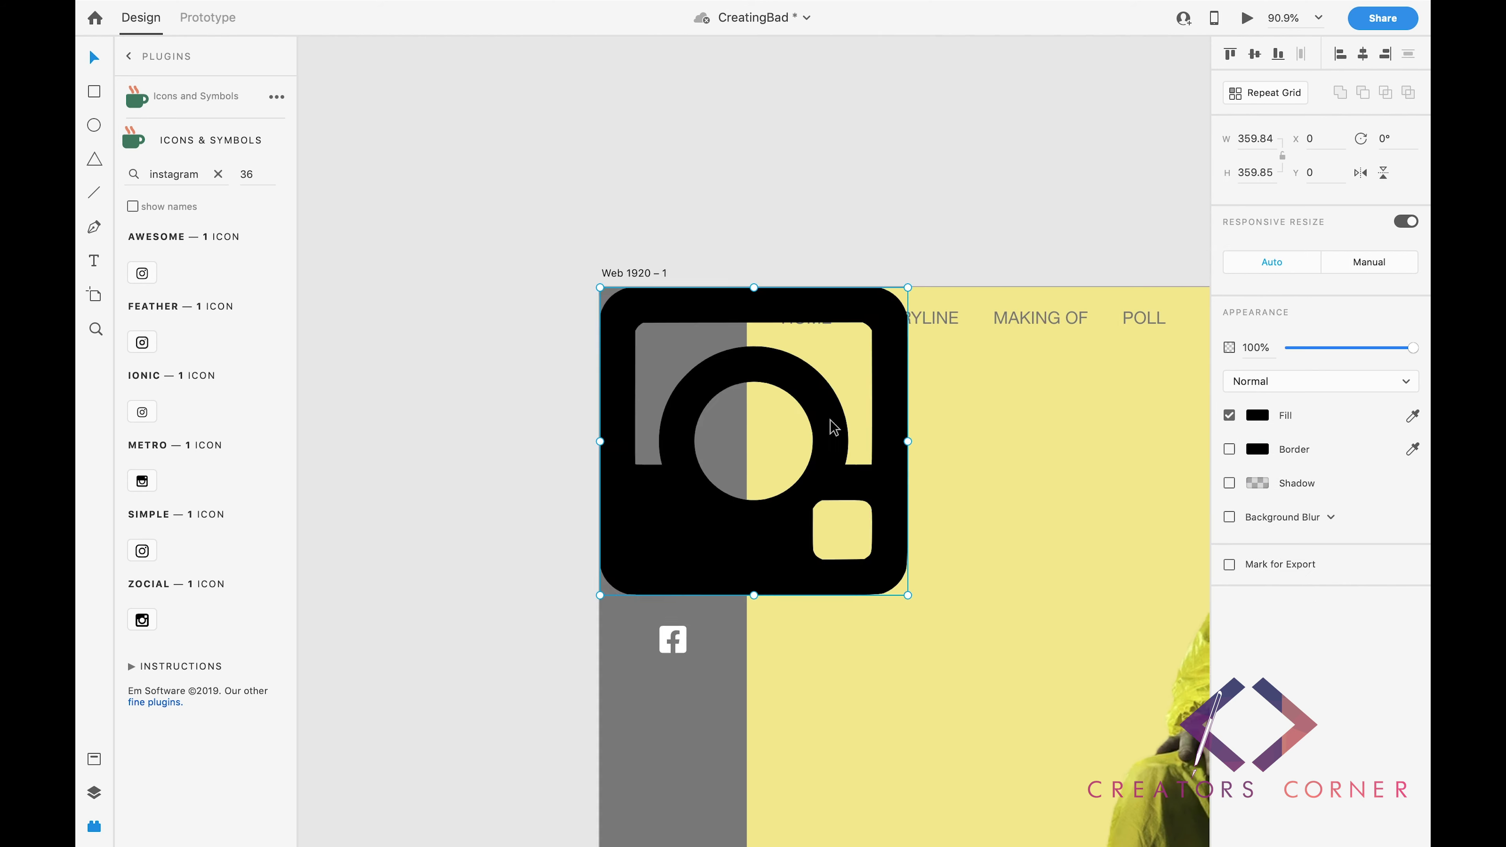
left_click(1256, 138)
type("31.5")
scroll(592, 178, "up", 5)
left_click_drag(659, 448, 659, 783)
scroll(659, 652, "down", 2)
left_click(1257, 416)
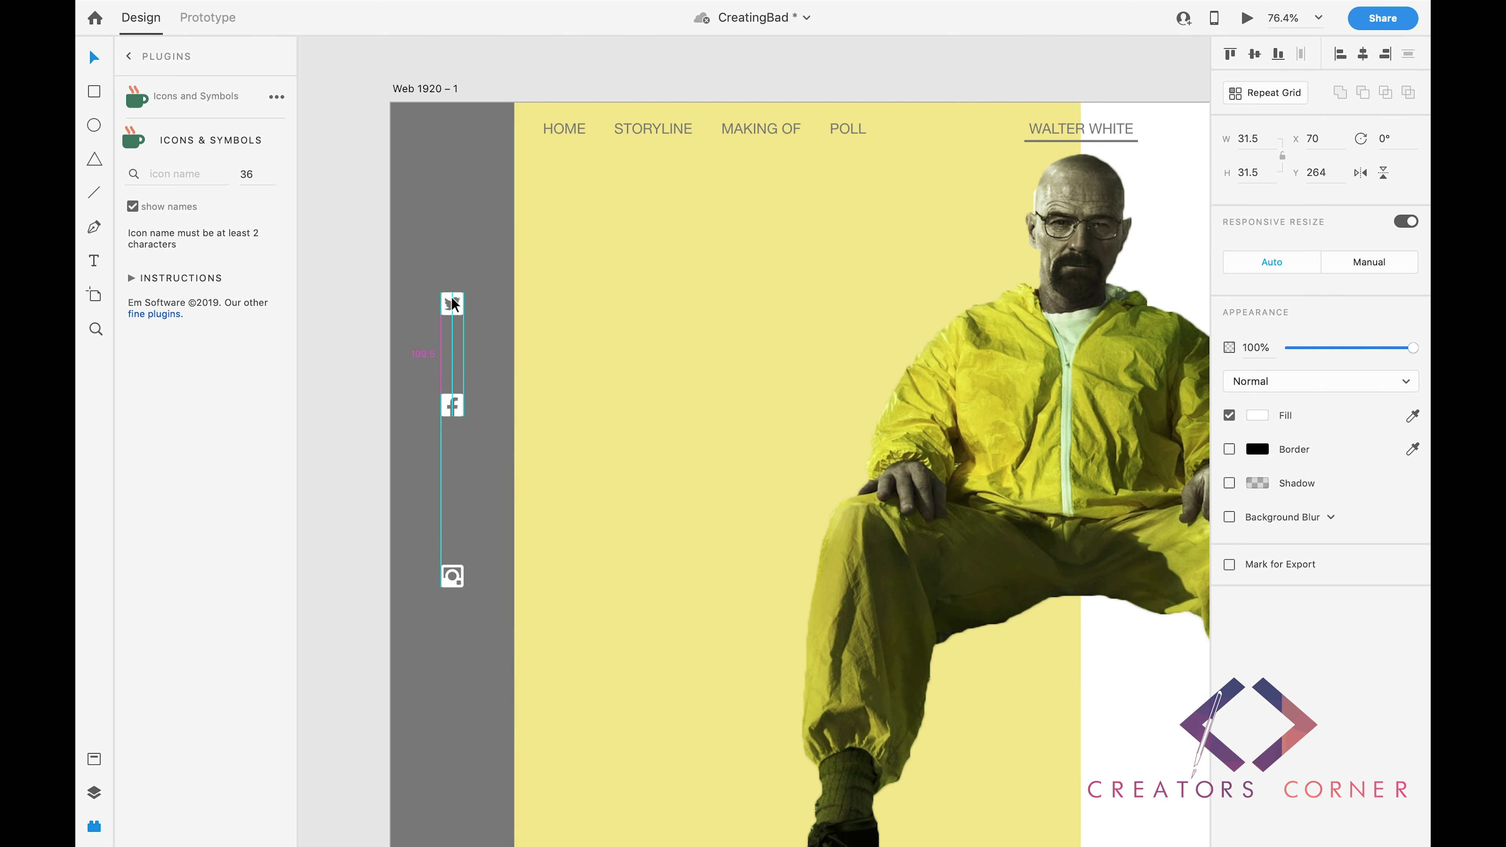
left_click(453, 576)
left_click_drag(452, 575, 452, 498)
Group the three social icons, move the group lower in the side bar, and save.
left_click(453, 303, "shift")
left_click(453, 406, "shift")
key("ctrl+g")
left_click_drag(457, 317, 456, 405)
scroll(455, 406, "down", 3)
key("ctrl+s")
Fade the social icon group to low opacity and save.
left_click(1257, 415)
left_click(1403, 617)
left_click_drag(1311, 350, 1306, 355)
key("ctrl+s")
scroll(506, 400, "down", 2)
Rename the STORYLINE nav label to STORY.
left_click(557, 406)
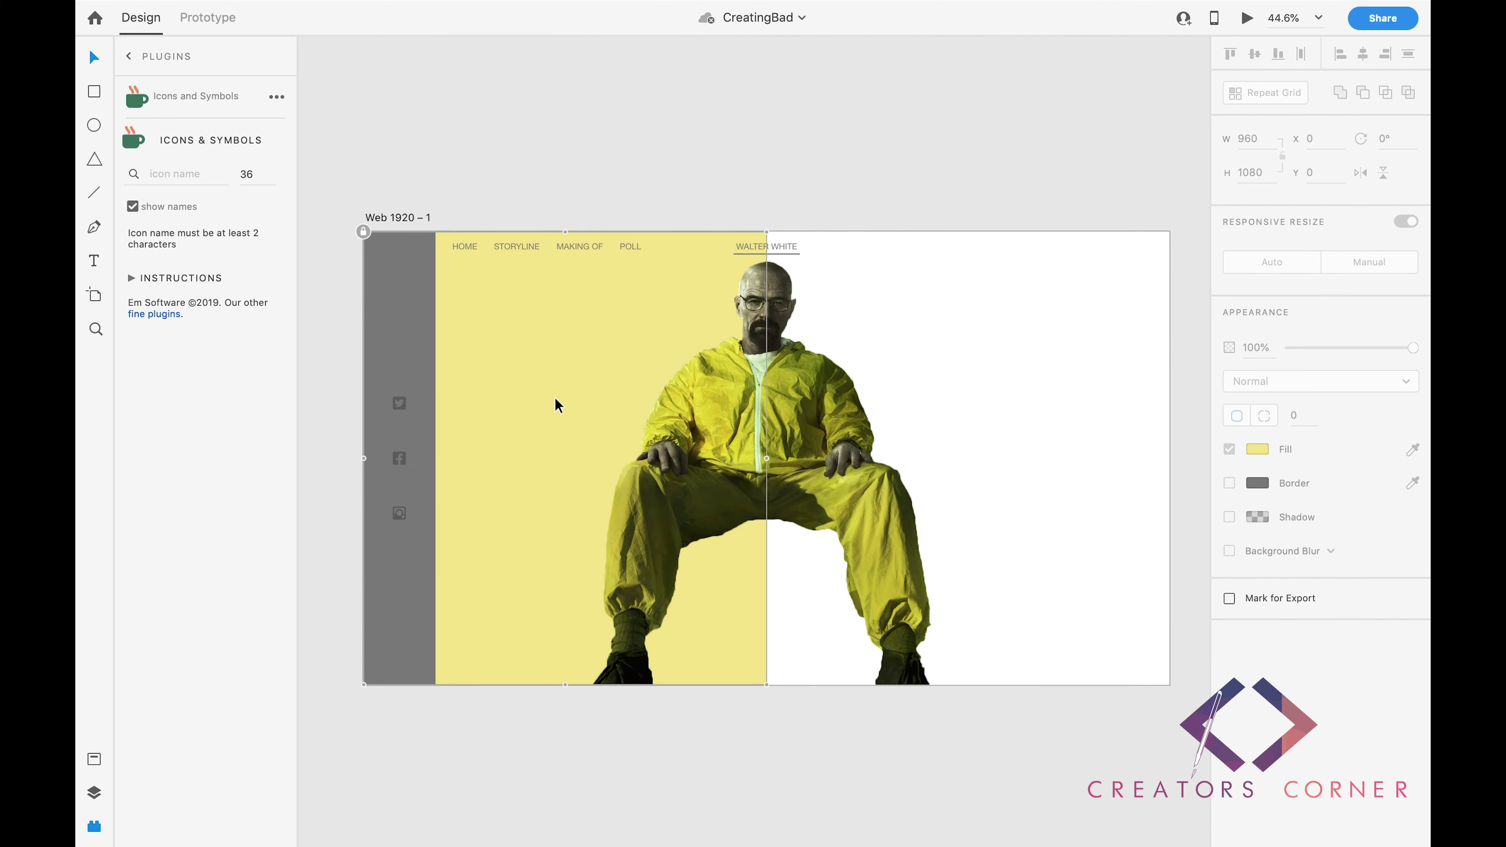
left_click(472, 245)
scroll(472, 245, "up", 3)
double_click(570, 245)
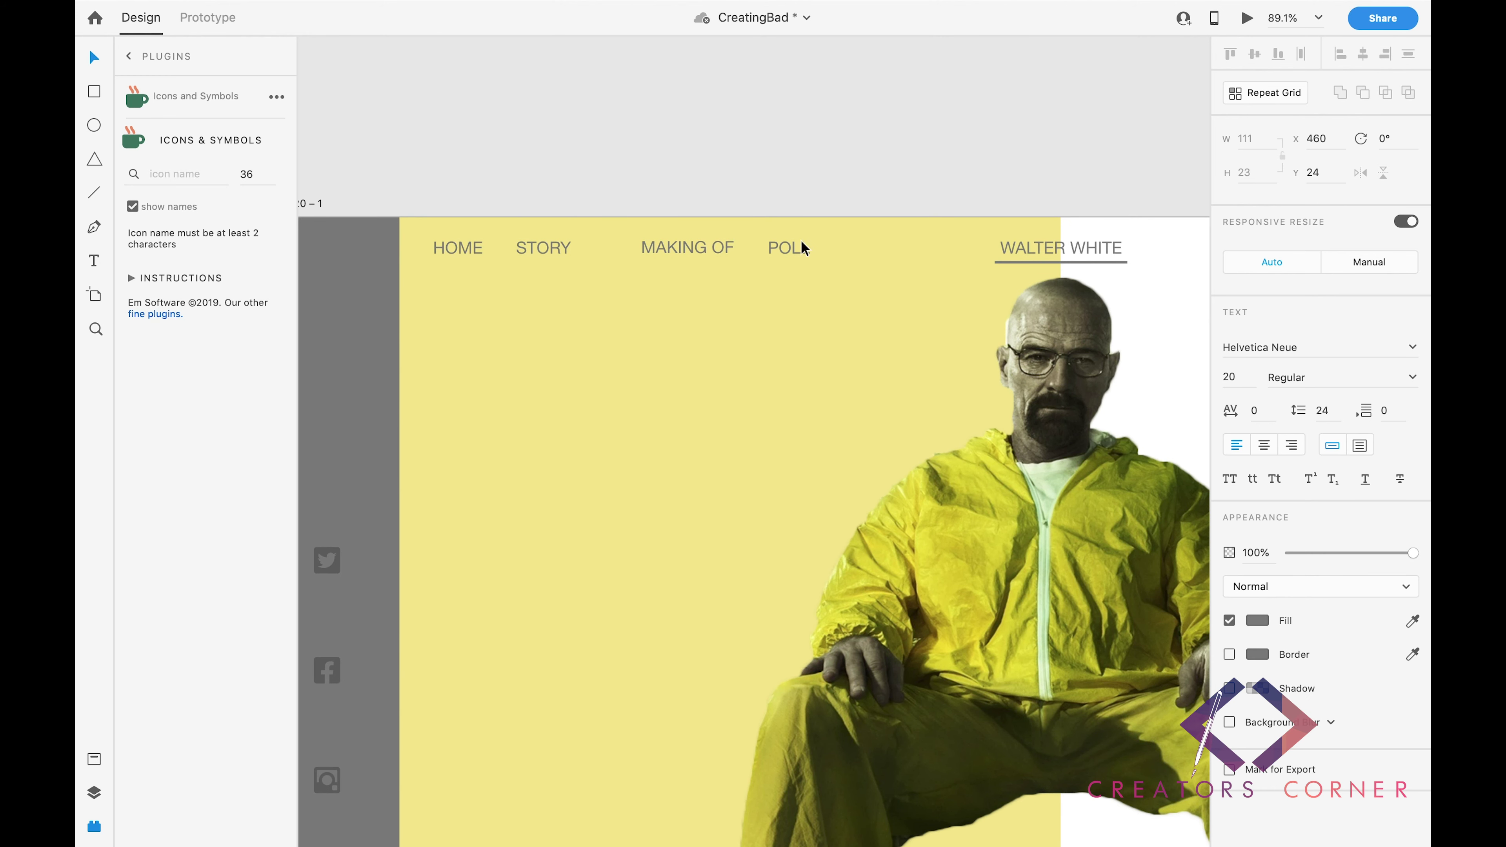
left_click(780, 247)
type("BTS")
scroll(697, 259, "down", 1)
Reorder the nav row to HOME, STORY, CHARACTERS, MAKING OF with even spacing.
left_click(682, 253)
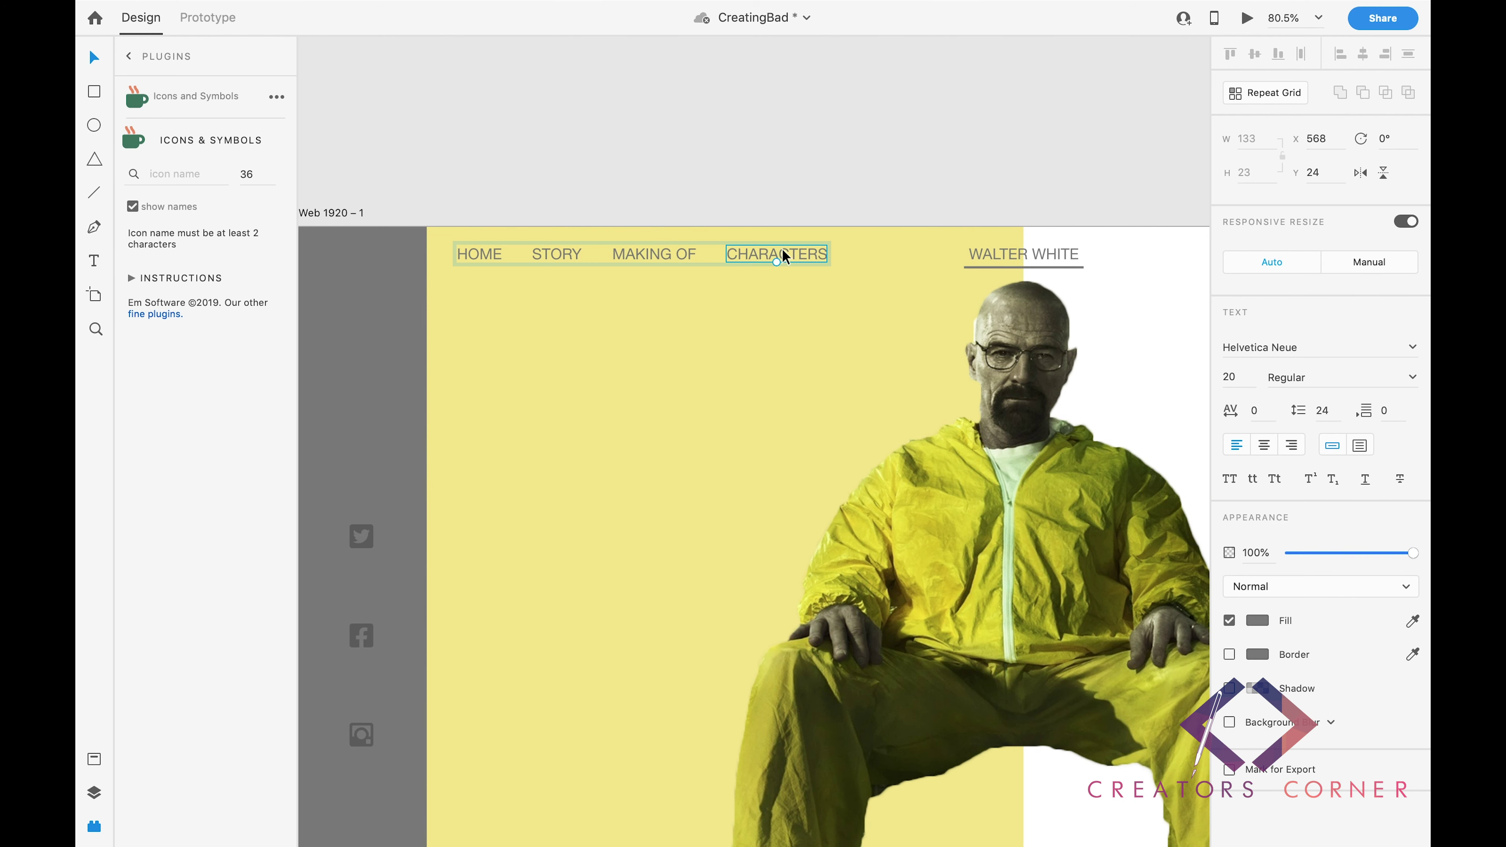
left_click_drag(578, 261, 585, 263)
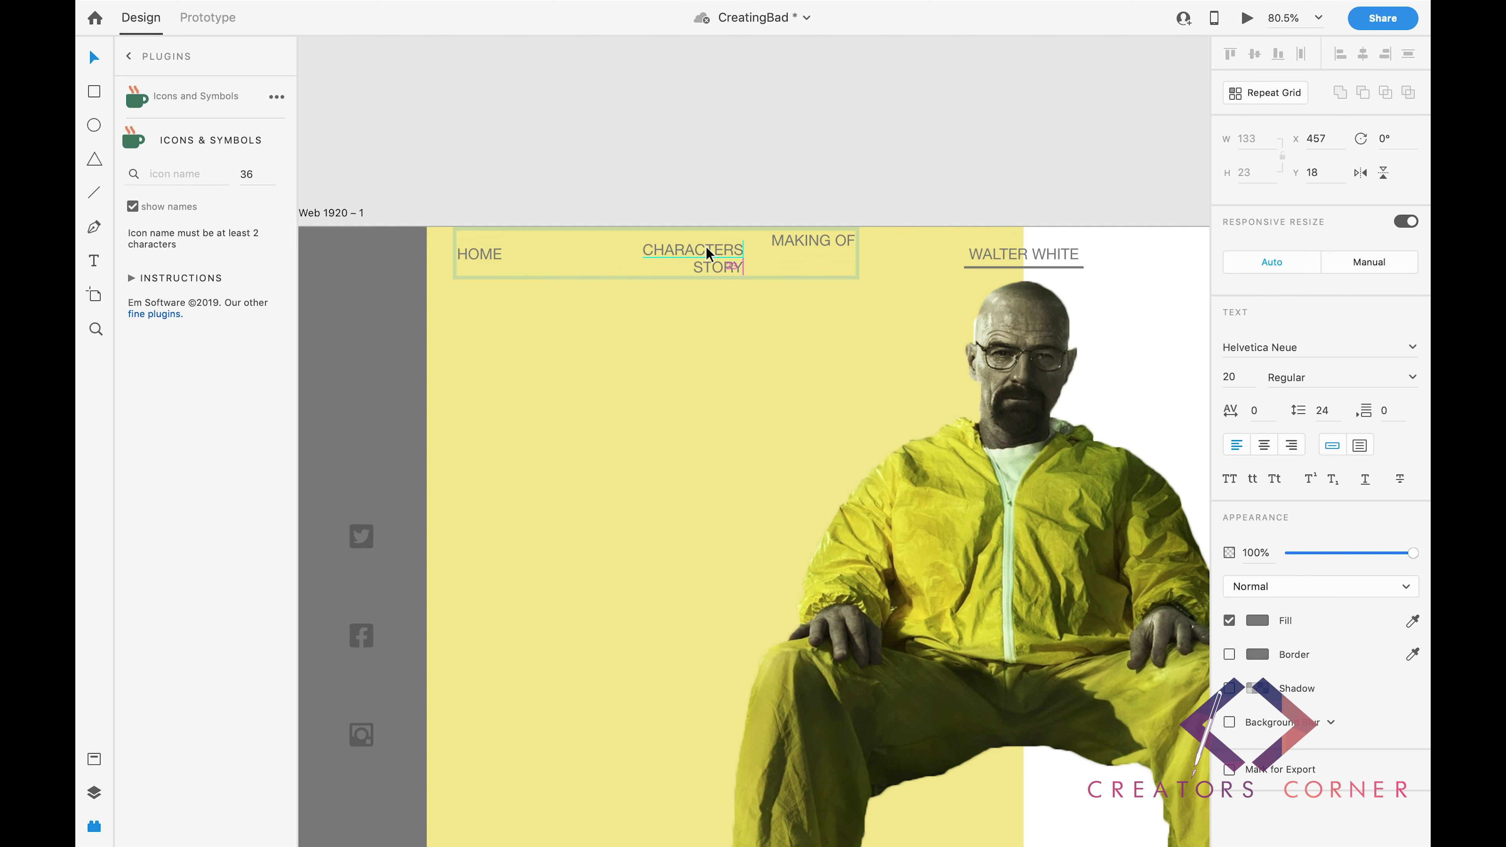
left_click_drag(685, 266, 727, 290)
scroll(727, 291, "down", 2)
scroll(780, 266, "down", 3)
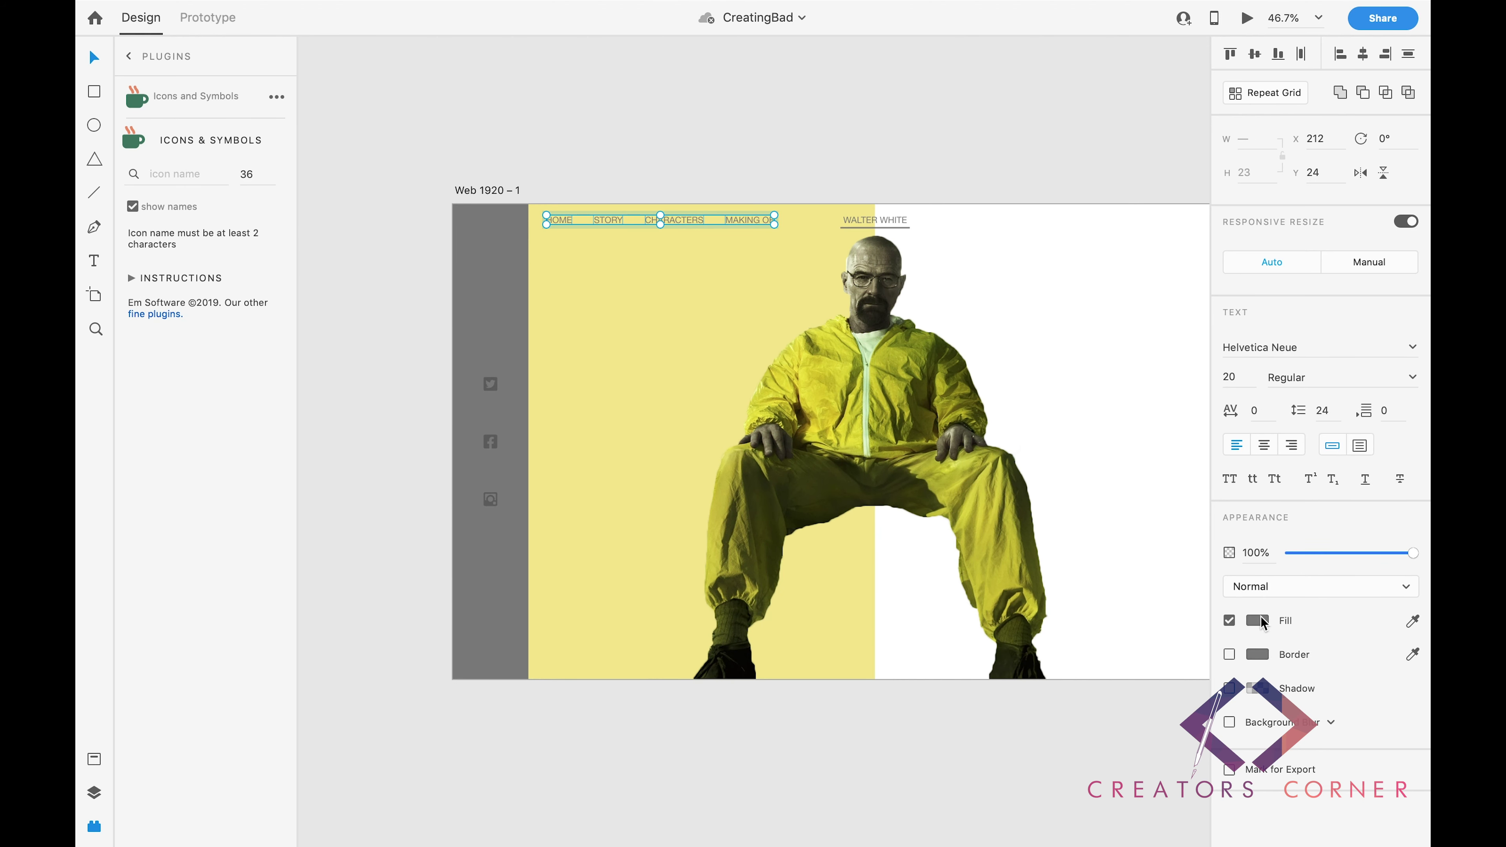
left_click(1007, 264)
scroll(771, 207, "up", 7)
left_click(762, 216)
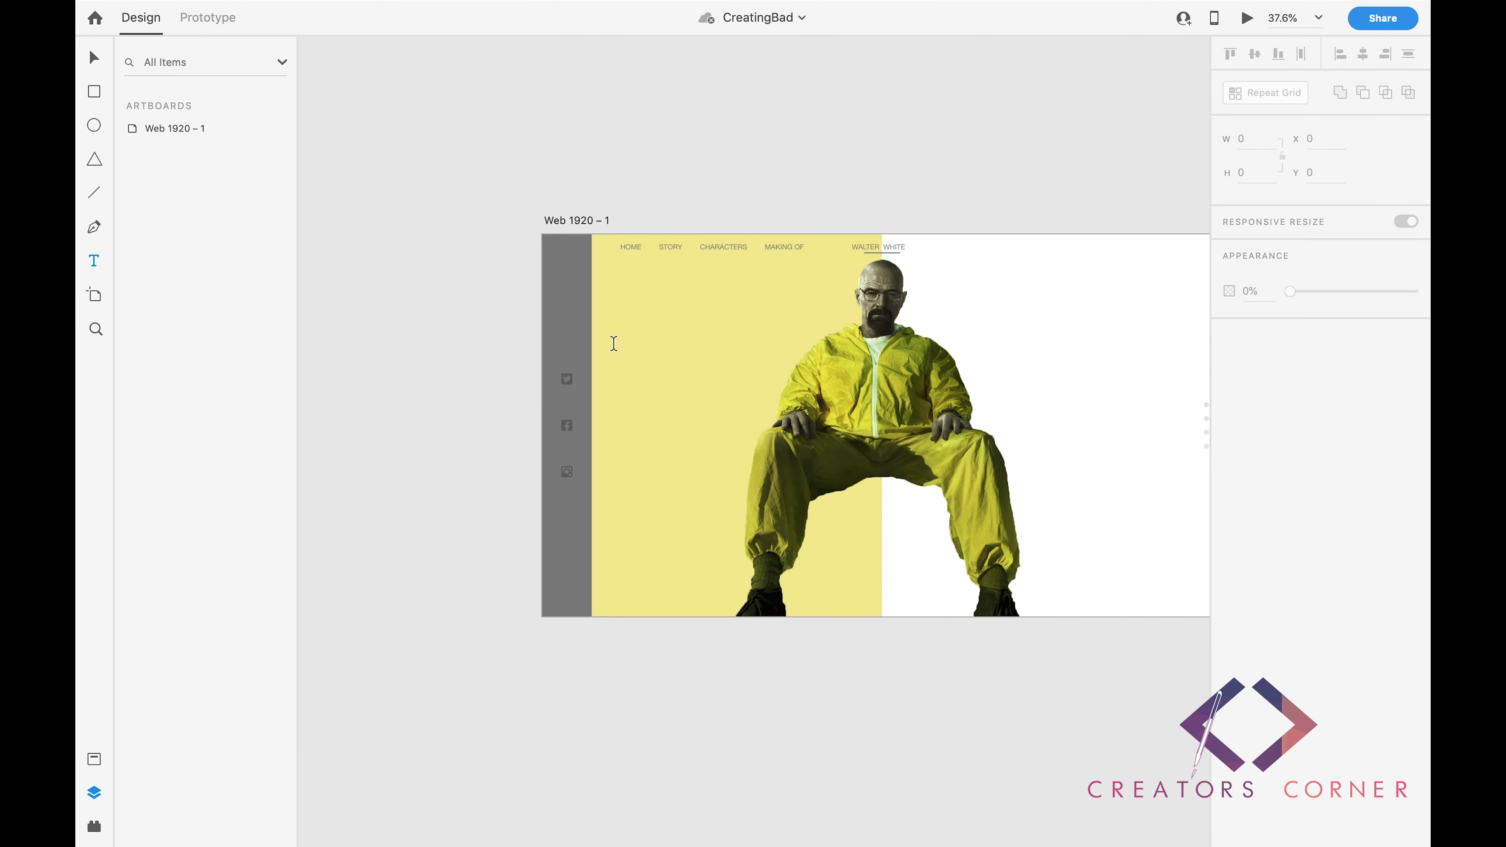
Add a new text in the Vogue font at size 135.
type("l")
left_click(1413, 347)
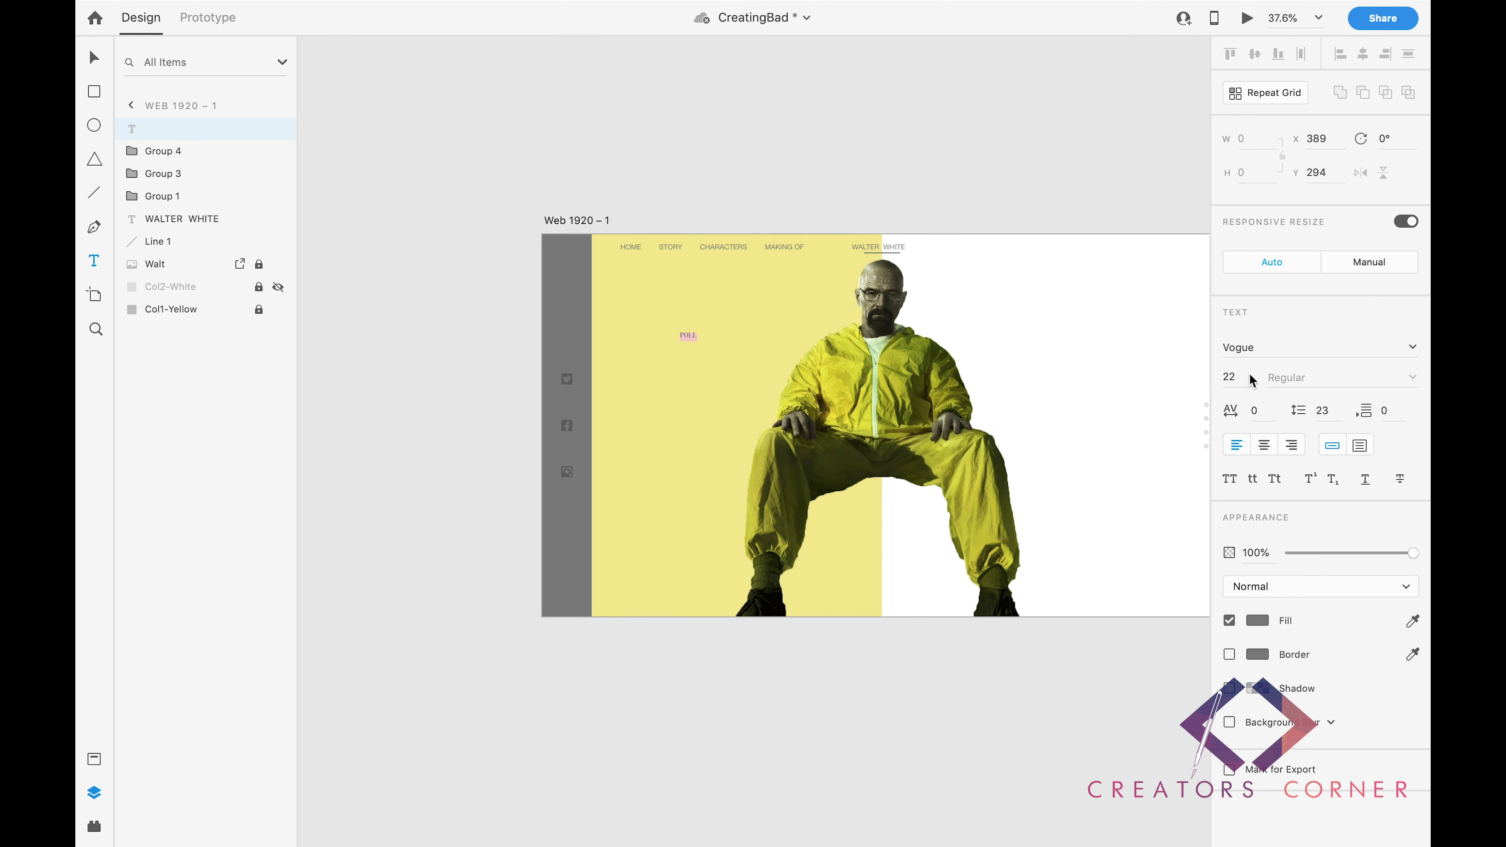
double_click(1232, 377)
type("150")
key("Return")
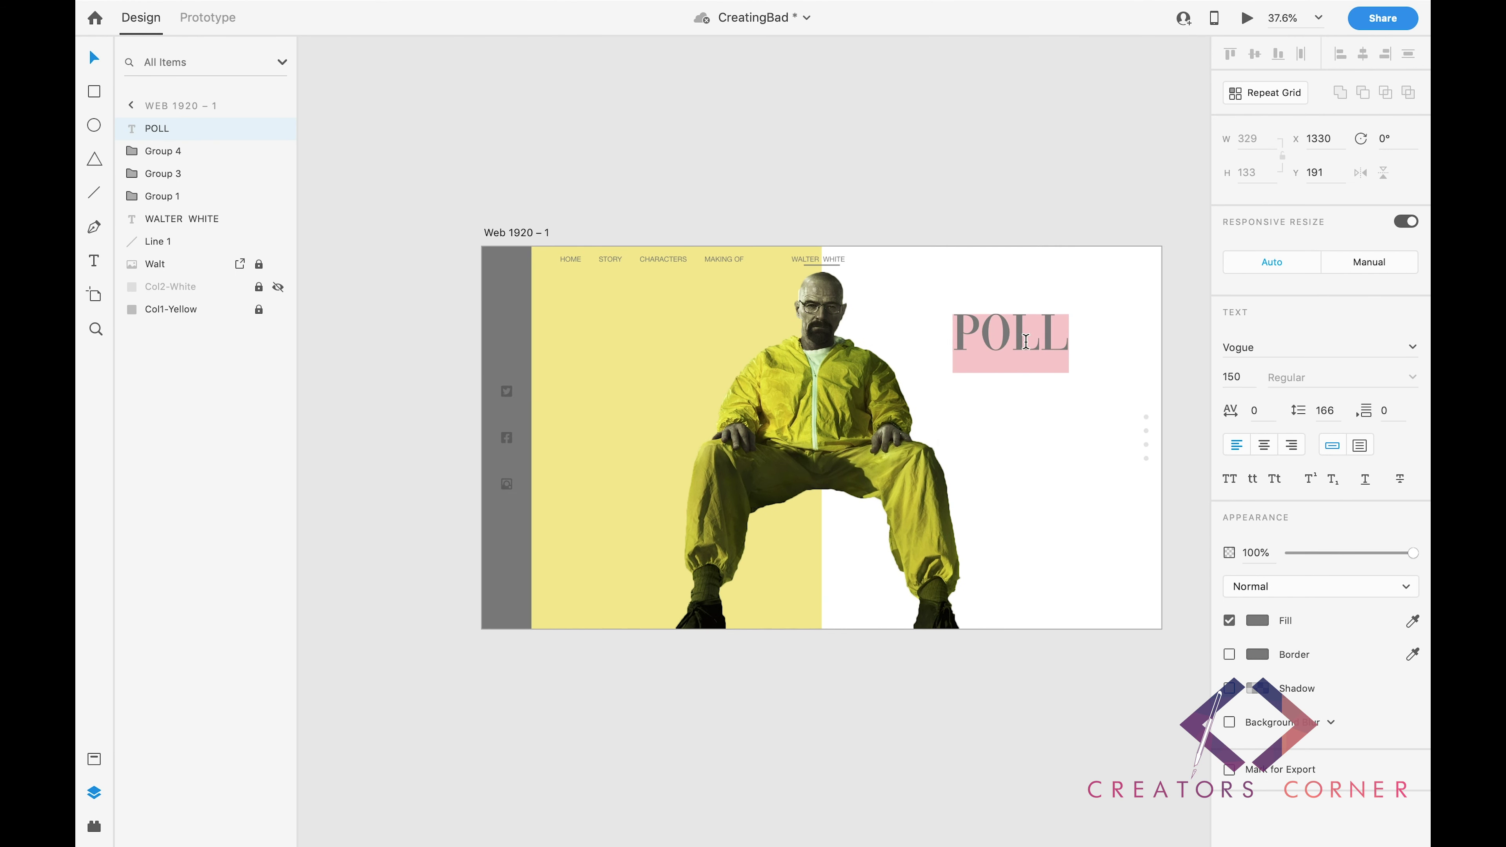
type("5")
key("Return")
left_click(943, 374)
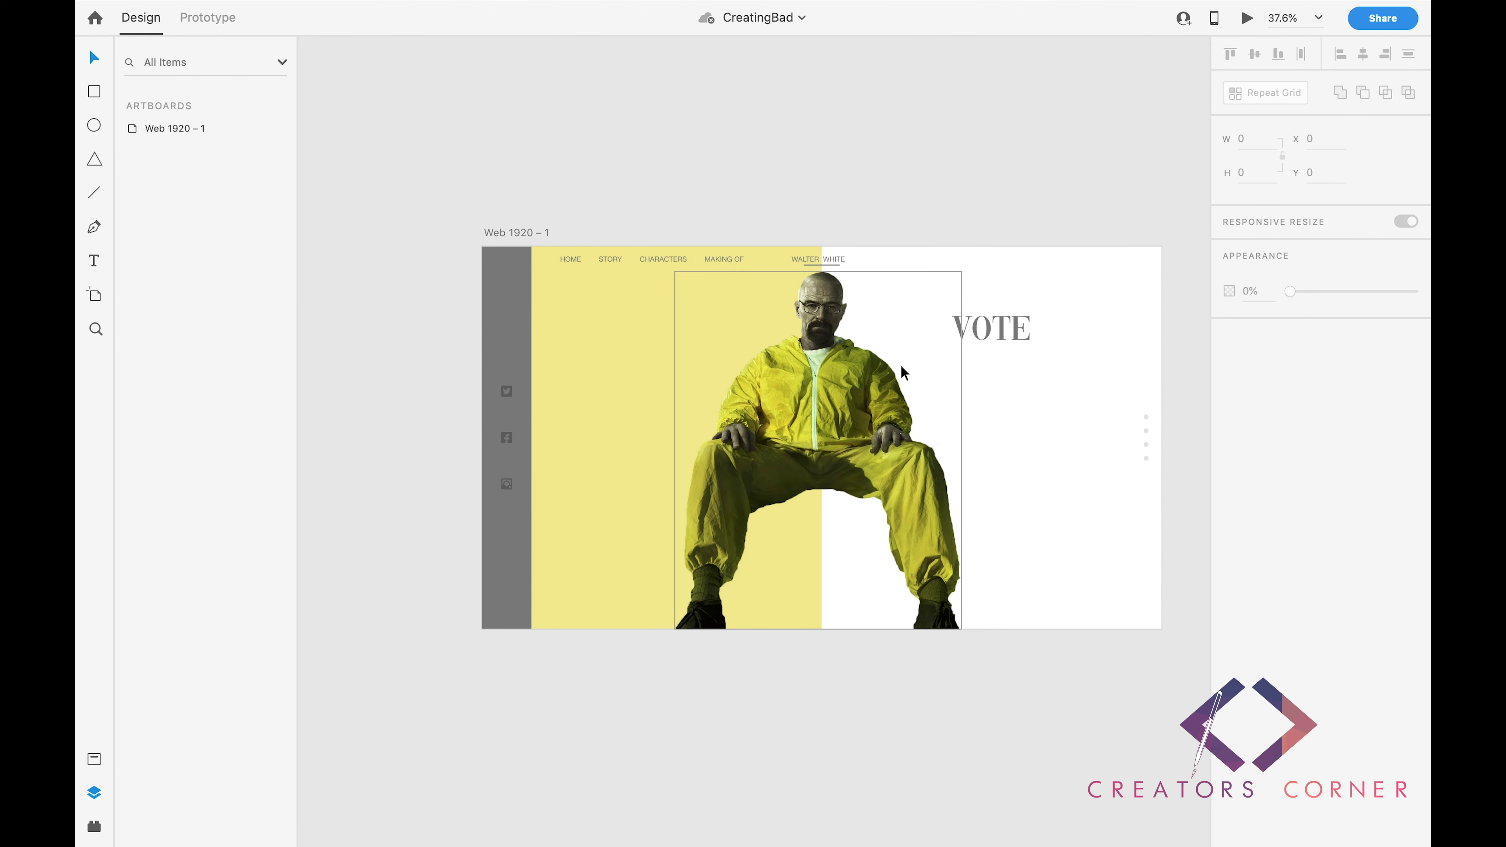
Rewrite the text as the heading 'WAS WALT THE BAD GUY?'.
double_click(992, 328)
type("WAS WALT TH")
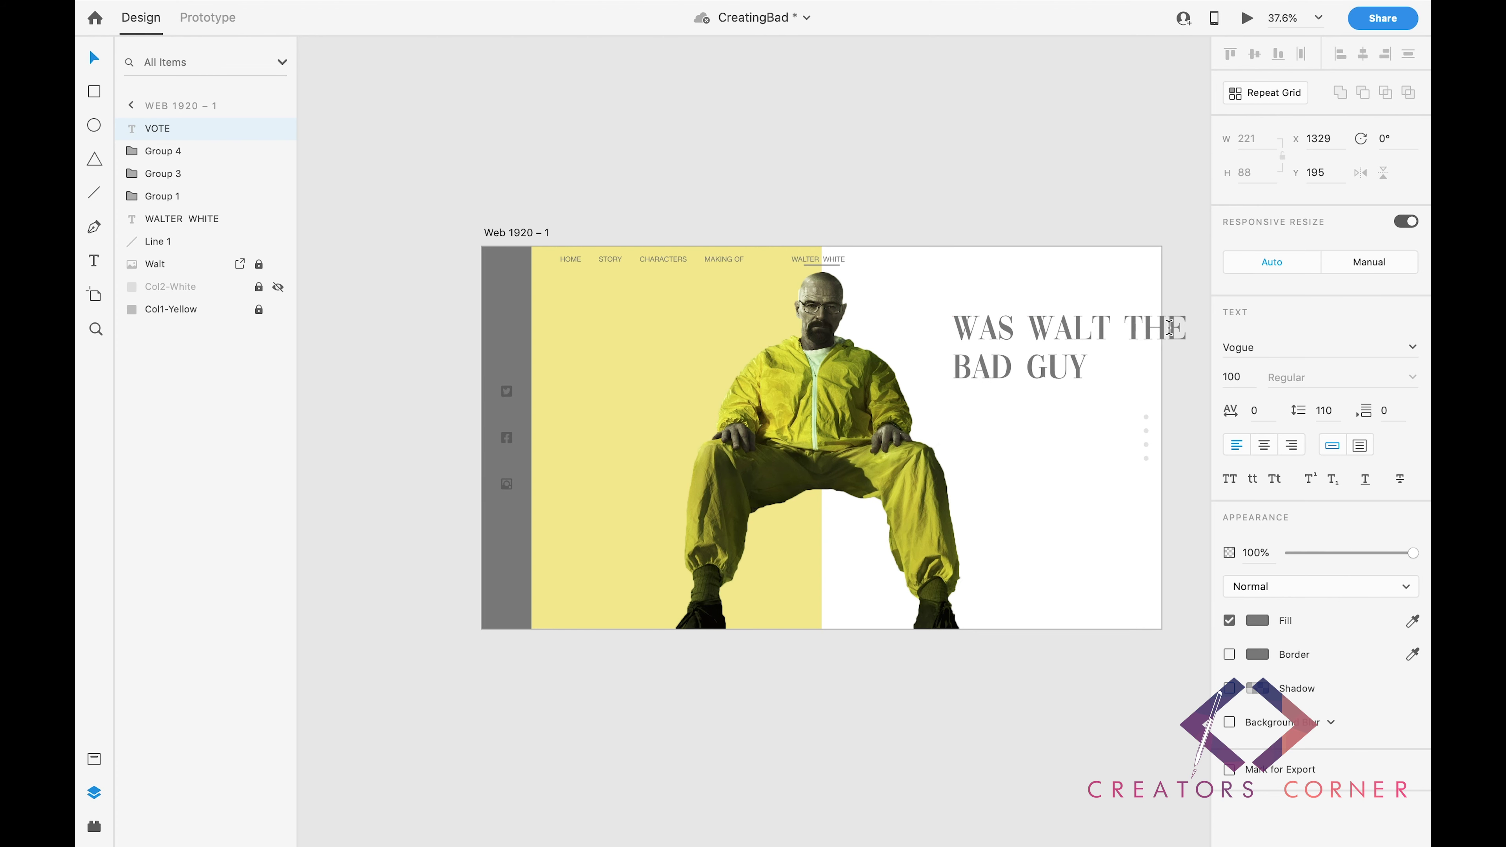
type("?")
key("Escape")
left_click(905, 240)
Show the layout grid and align the heading to a grid column.
left_click(955, 311)
left_click(965, 440)
key("ctrl+shift+apostrophe")
mouse_move(995, 333)
left_mouse_down()
mouse_move(961, 309)
mouse_move(998, 312)
left_mouse_up()
key("Escape")
scroll(1062, 375, "up", 3)
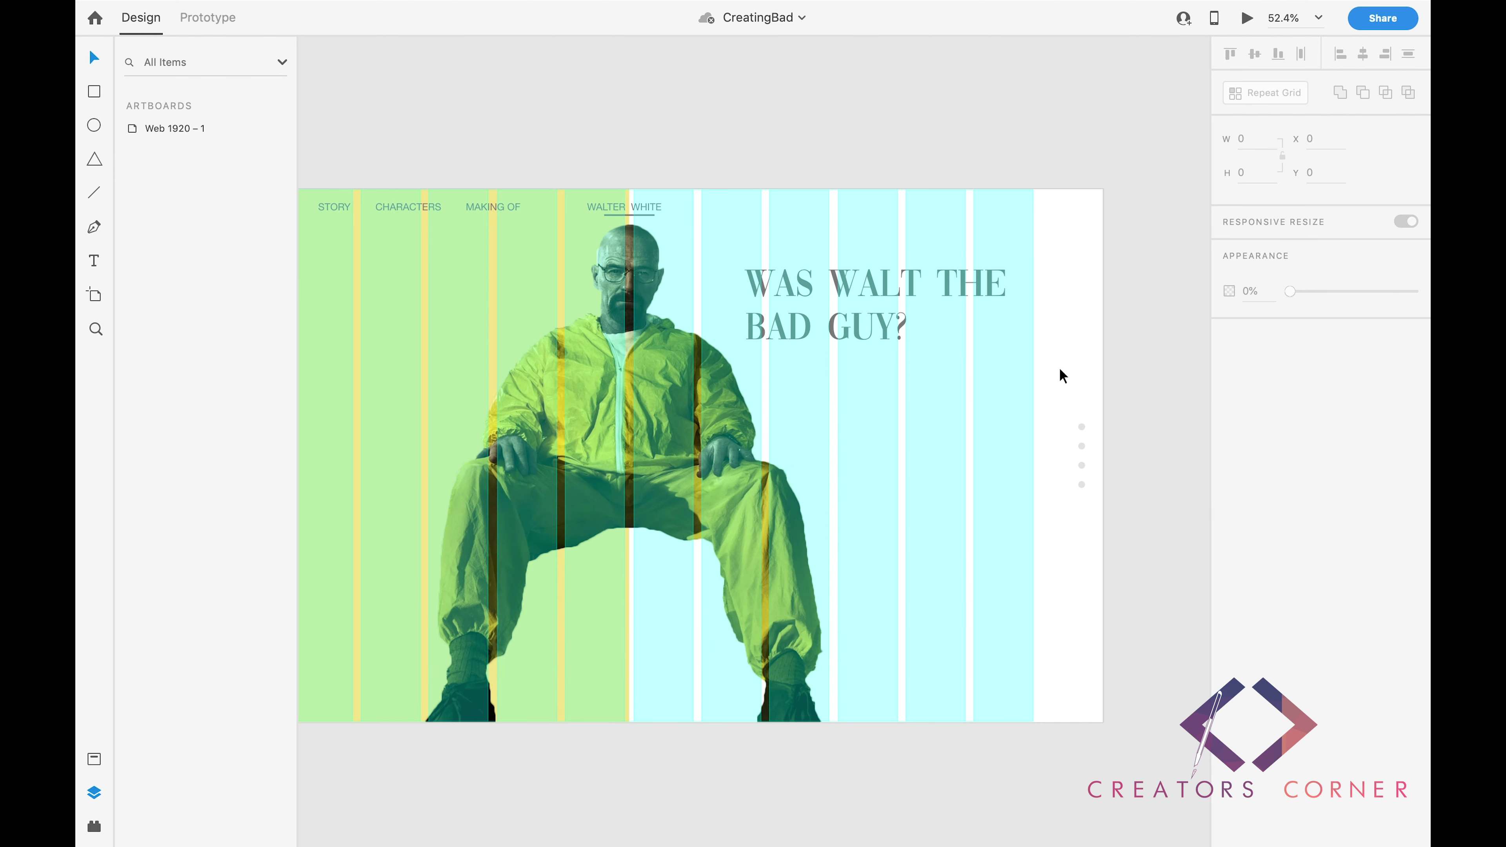
Draw a white answer box below the heading.
left_click(93, 92)
left_click_drag(748, 358, 974, 394)
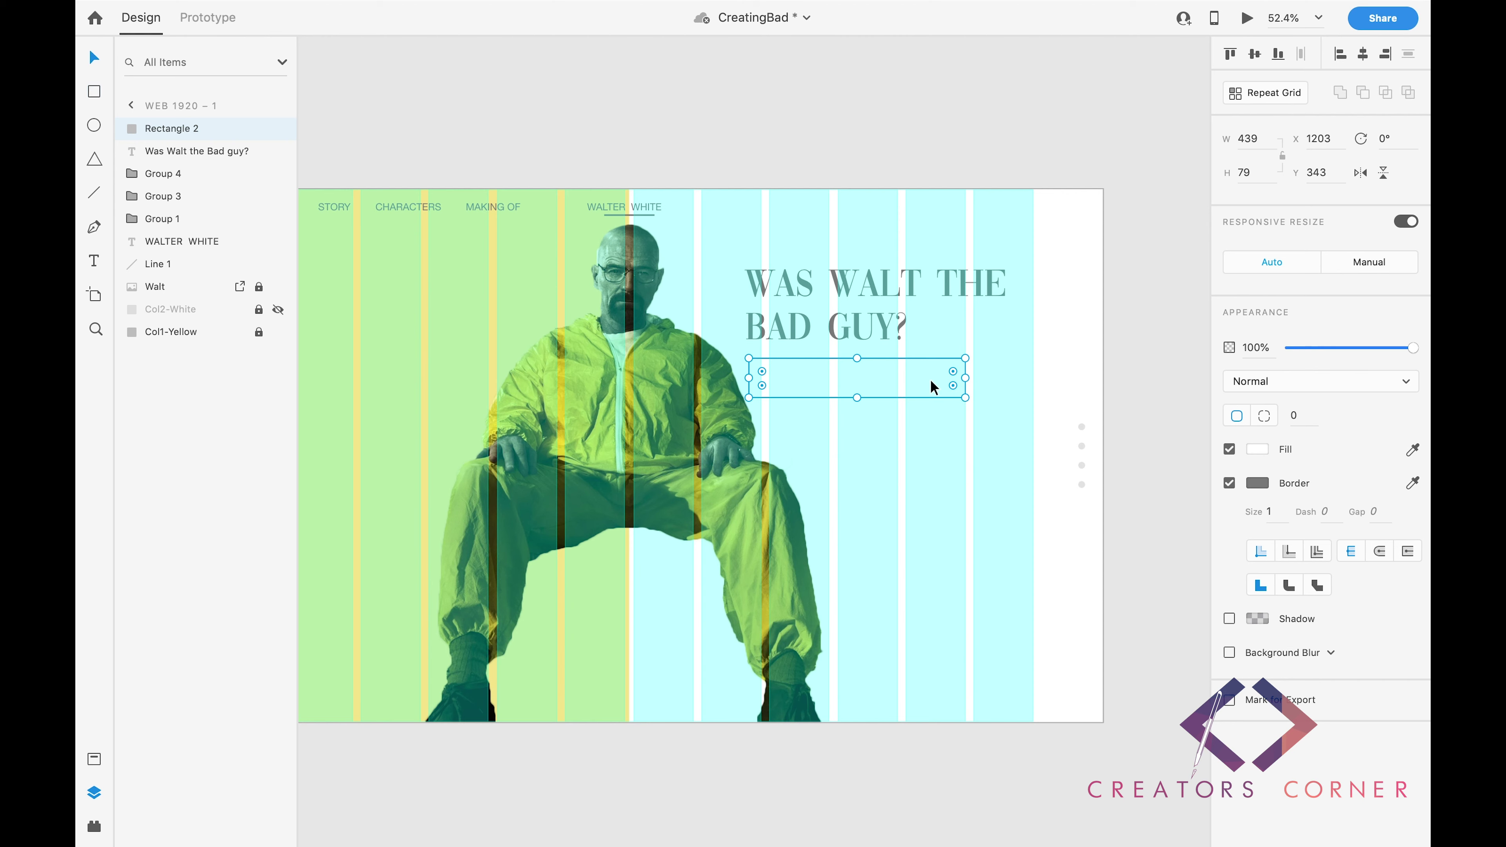
key("ctrl+shift+apostrophe")
scroll(930, 379, "left", 1)
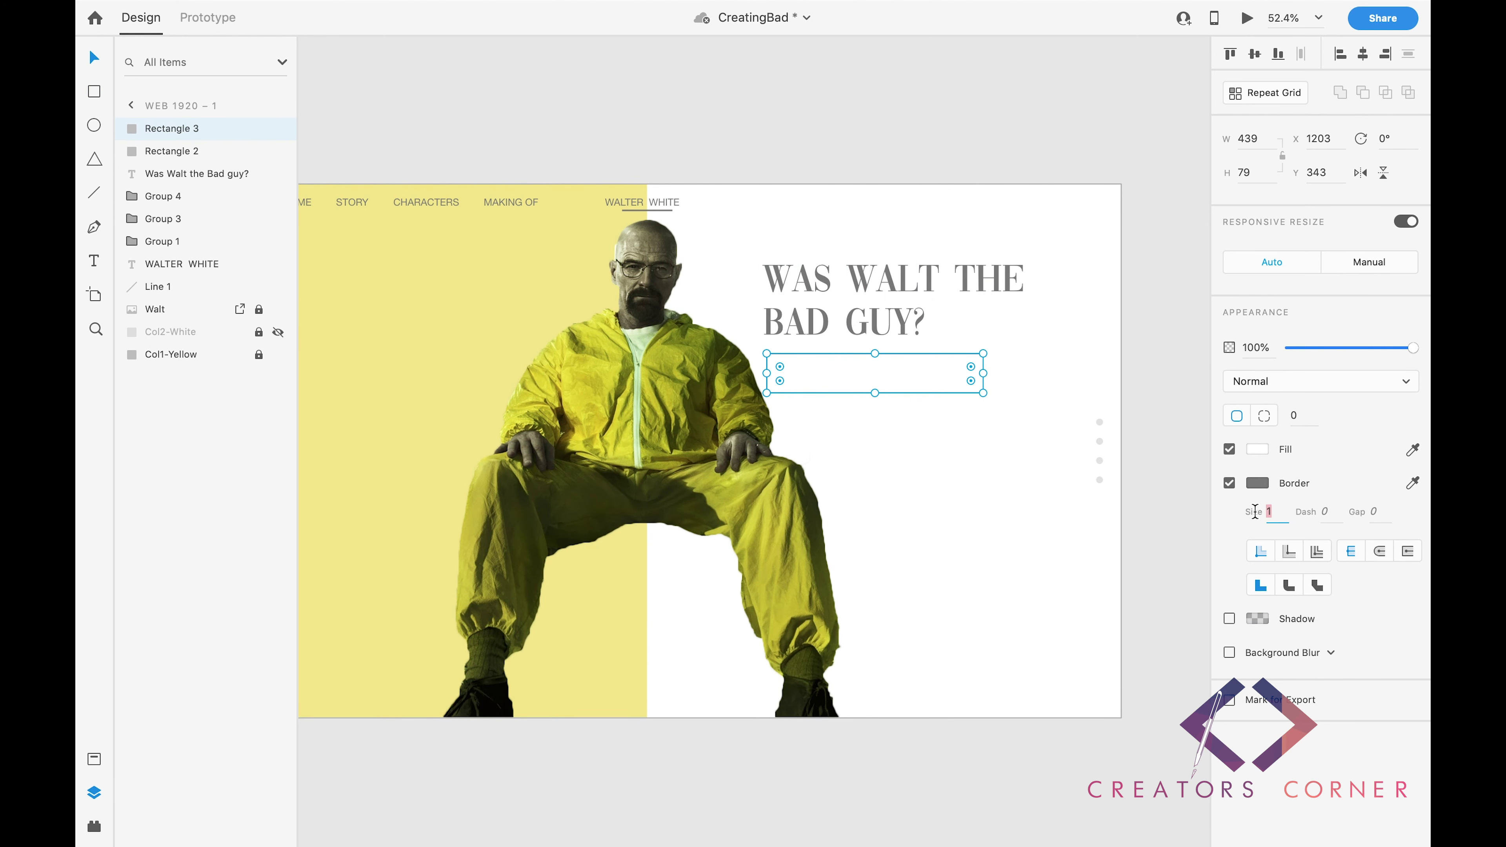
Add a grey offset shadow copy behind the answer box.
mouse_move(960, 359)
left_mouse_down()
mouse_move(960, 417)
mouse_move(918, 382)
left_mouse_up()
left_click(1015, 419)
left_click(949, 431)
left_click(1257, 449)
key("ctrl+bracketleft")
scroll(918, 375, "up", 5)
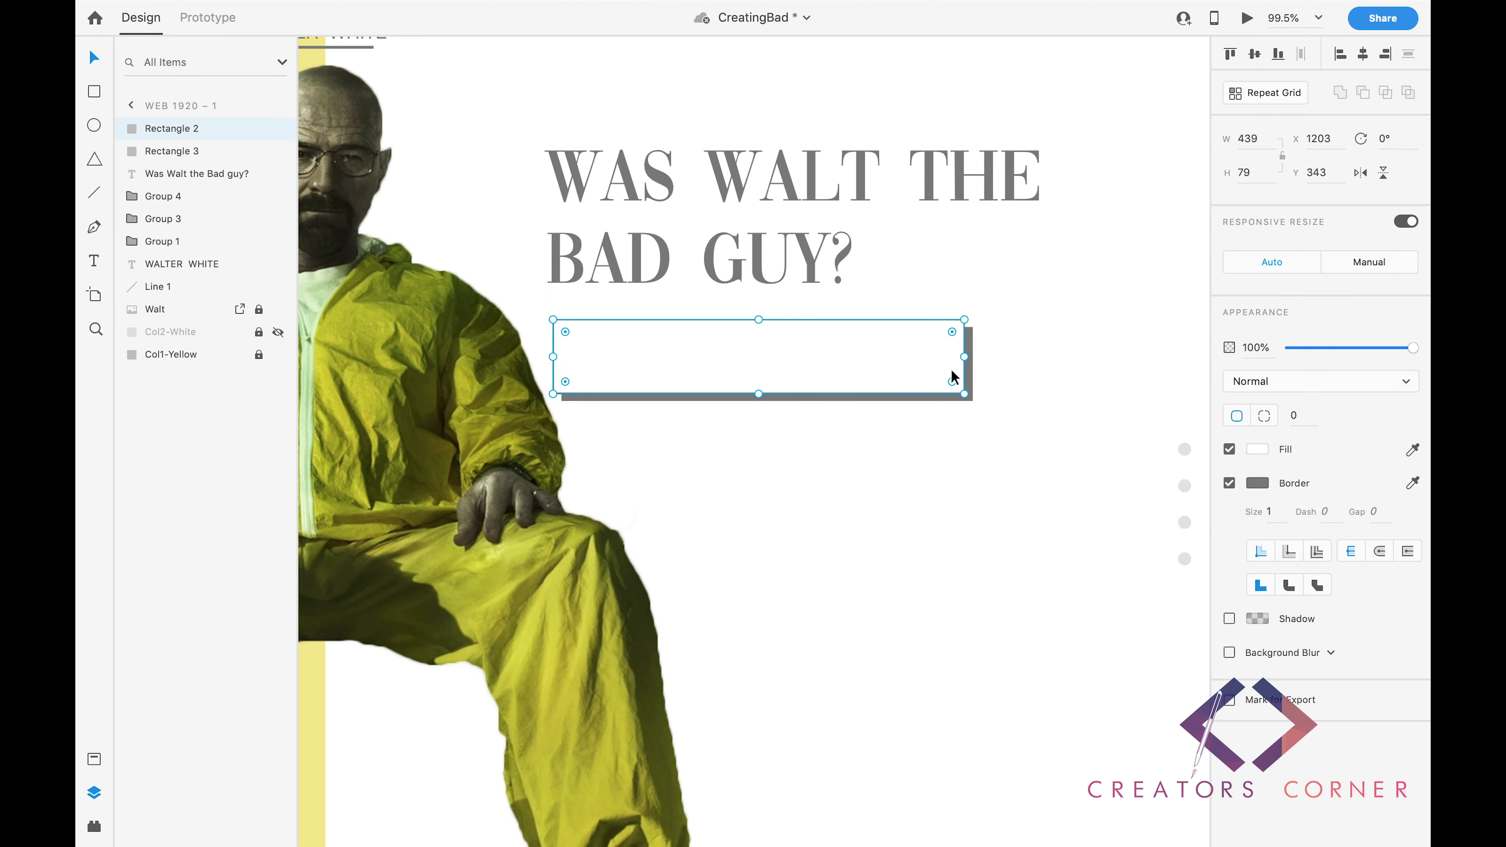
key("Escape")
scroll(1033, 390, "down", 3)
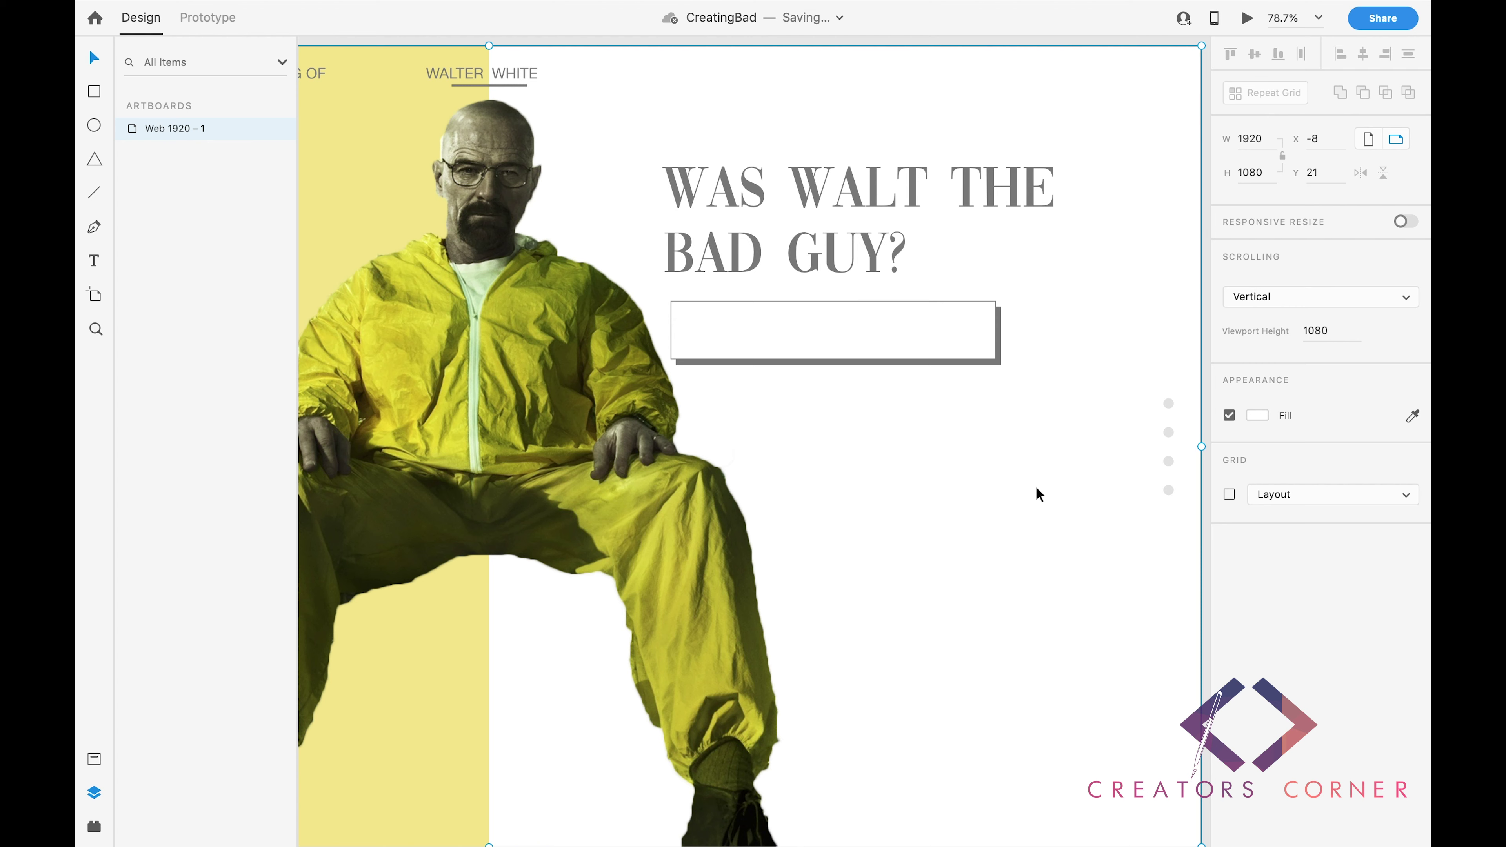
Duplicate the box into three stacked answer boxes, group them, and save.
left_click_drag(910, 434, 871, 444)
key("ctrl+d")
scroll(1051, 493, "down", 2)
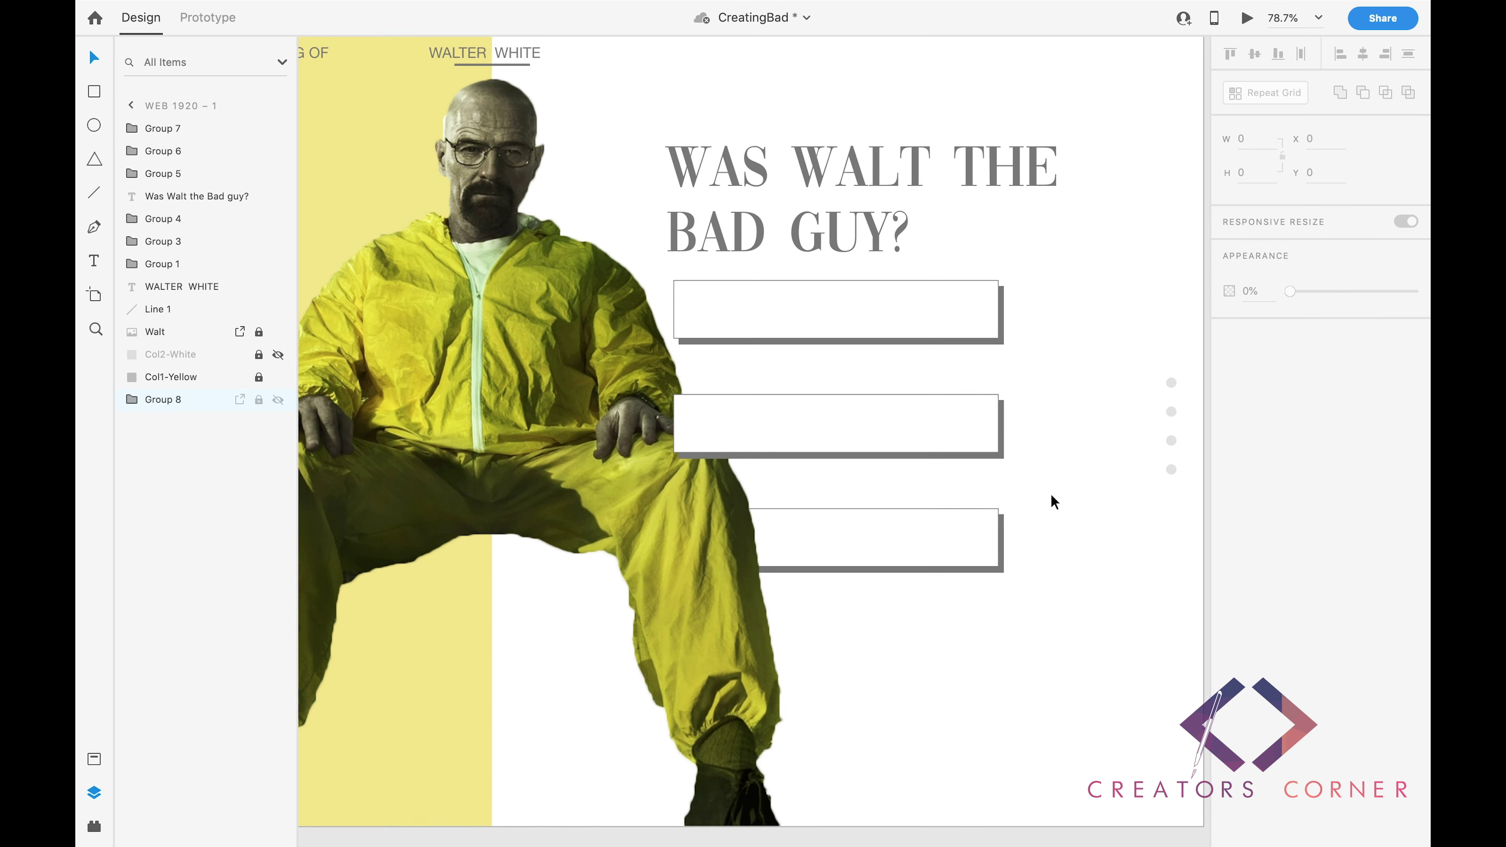
left_click(903, 466)
left_click(885, 541)
key("ctrl+shift+bracketright")
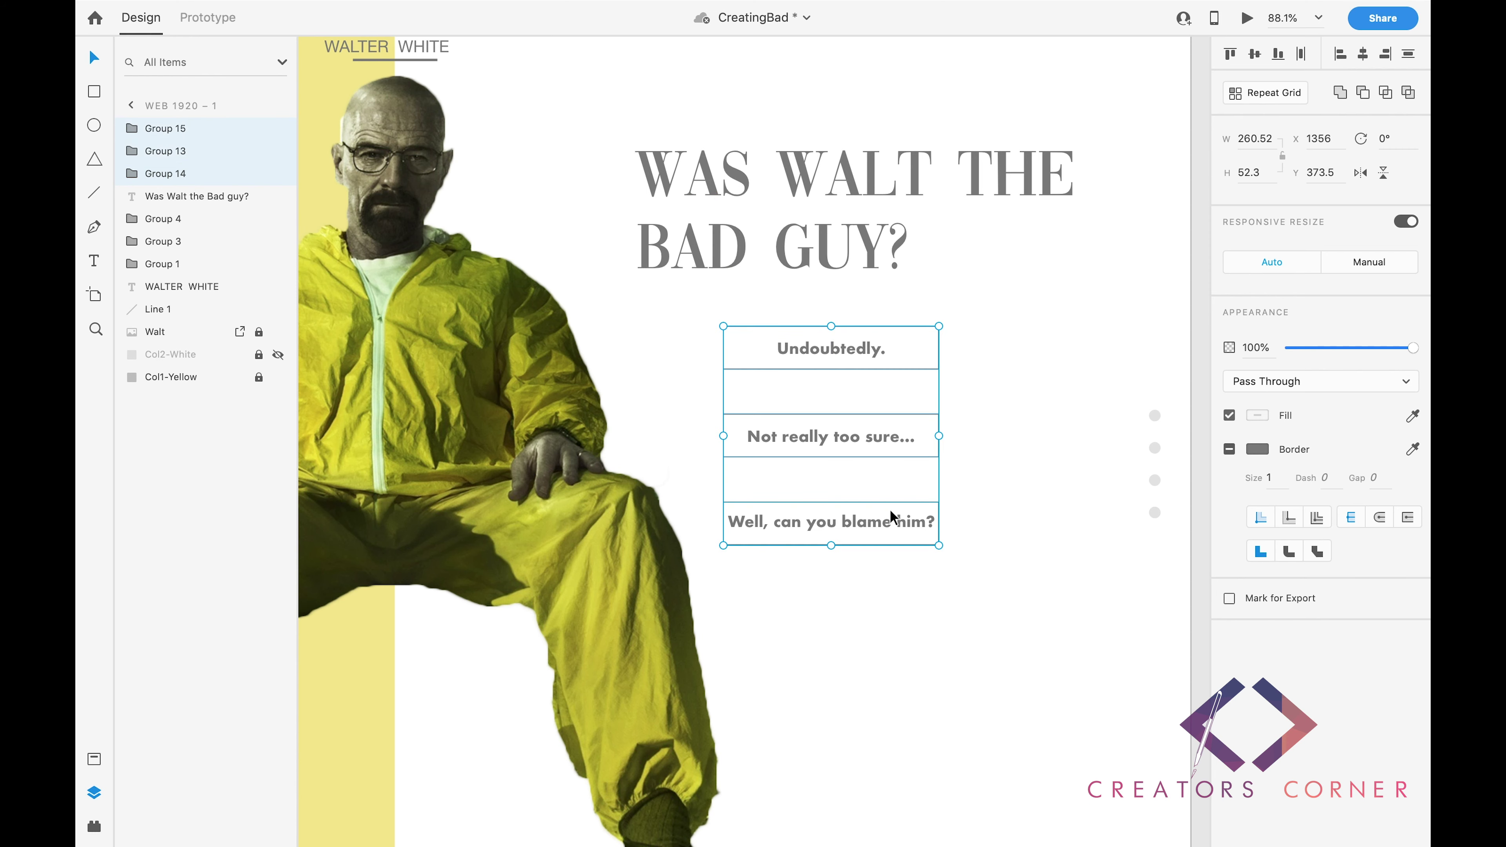
key("ctrl+g")
scroll(890, 366, "down", 3)
key("ctrl+s")
left_click(375, 10)
left_click(642, 201)
Retype the first answer box's text as 'Undoubtedly.'.
scroll(848, 379, "up", 3)
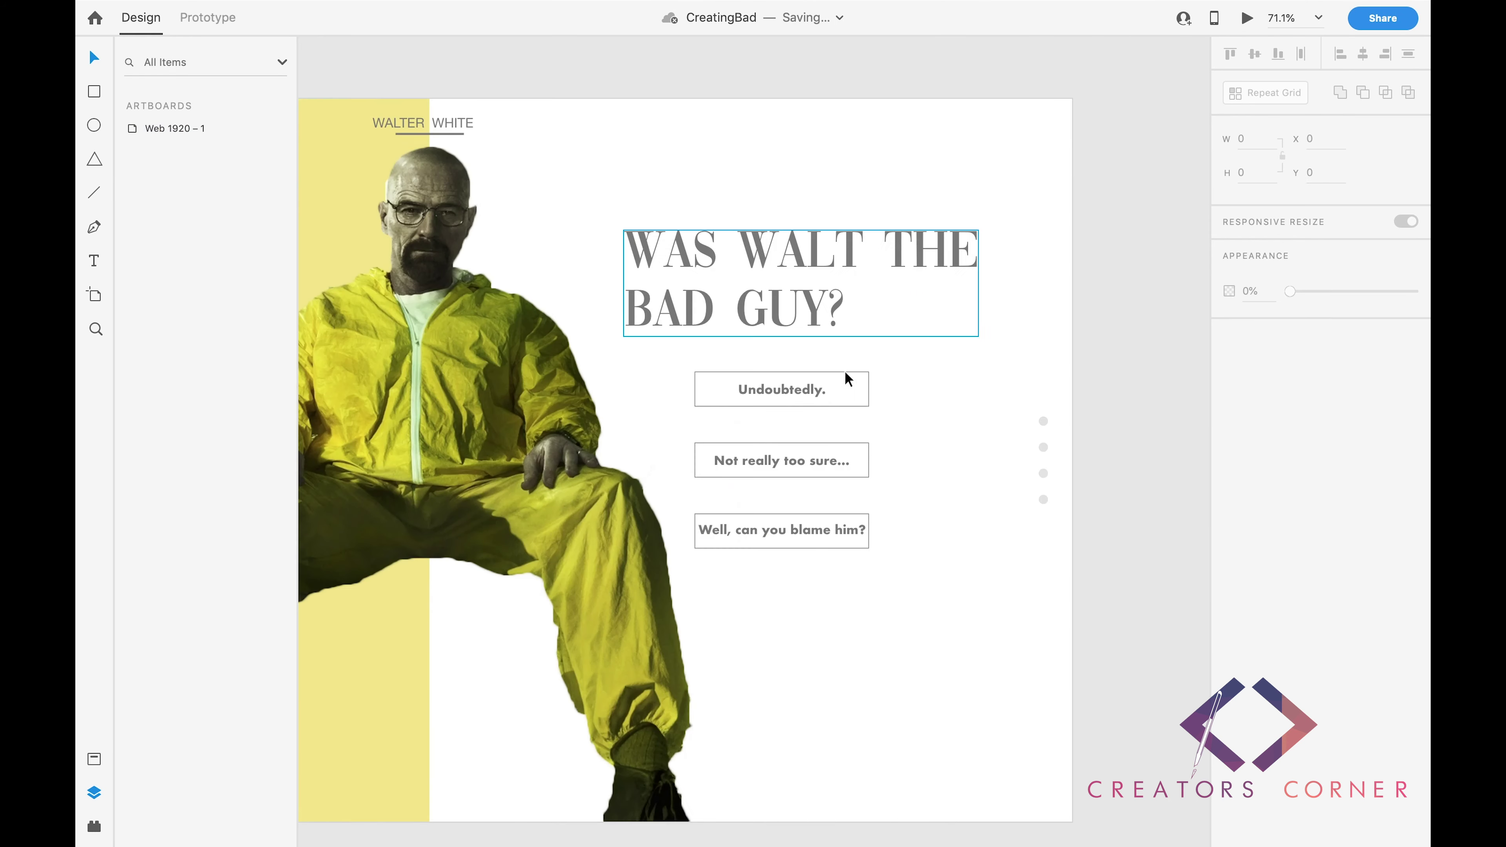
left_click(813, 403)
double_click(813, 403)
key("Delete")
scroll(851, 380, "up", 5)
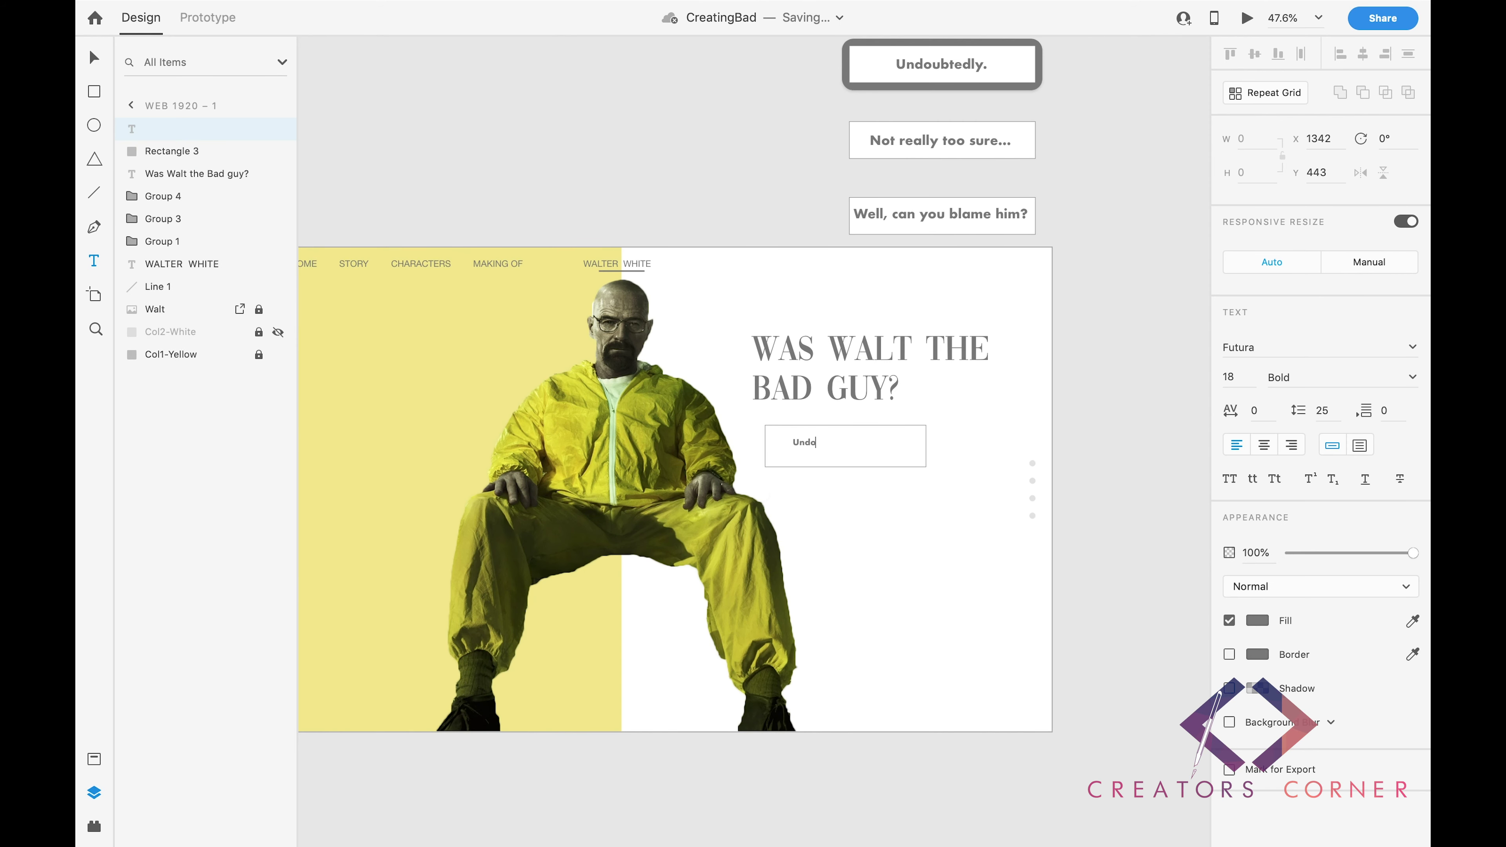
type("ubtedly")
scroll(878, 439, "up", 3)
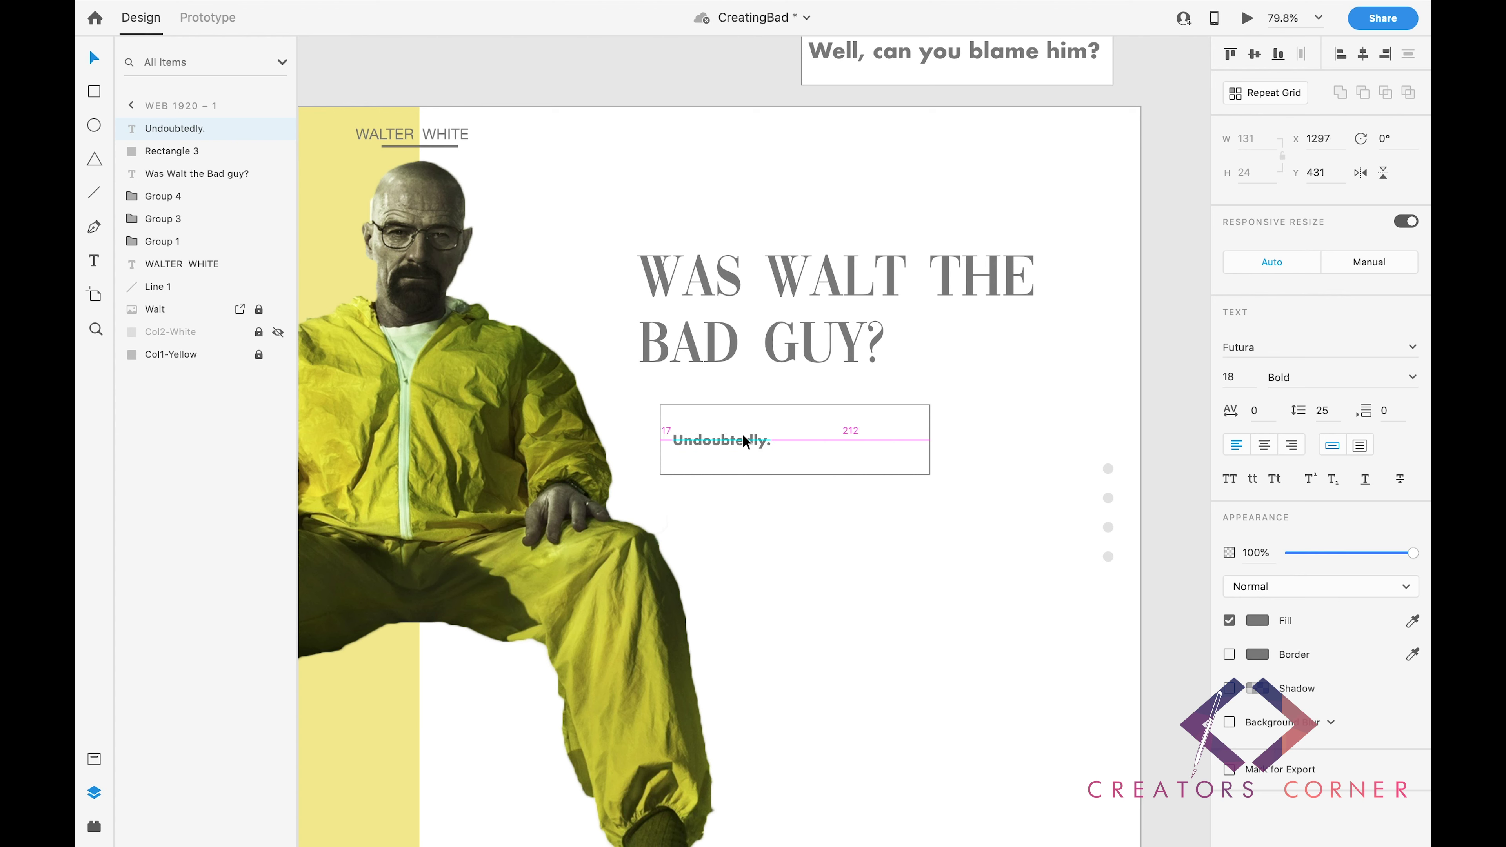
Add a pale-yellow partial fill bar inside the first answer box.
key("ctrl+v")
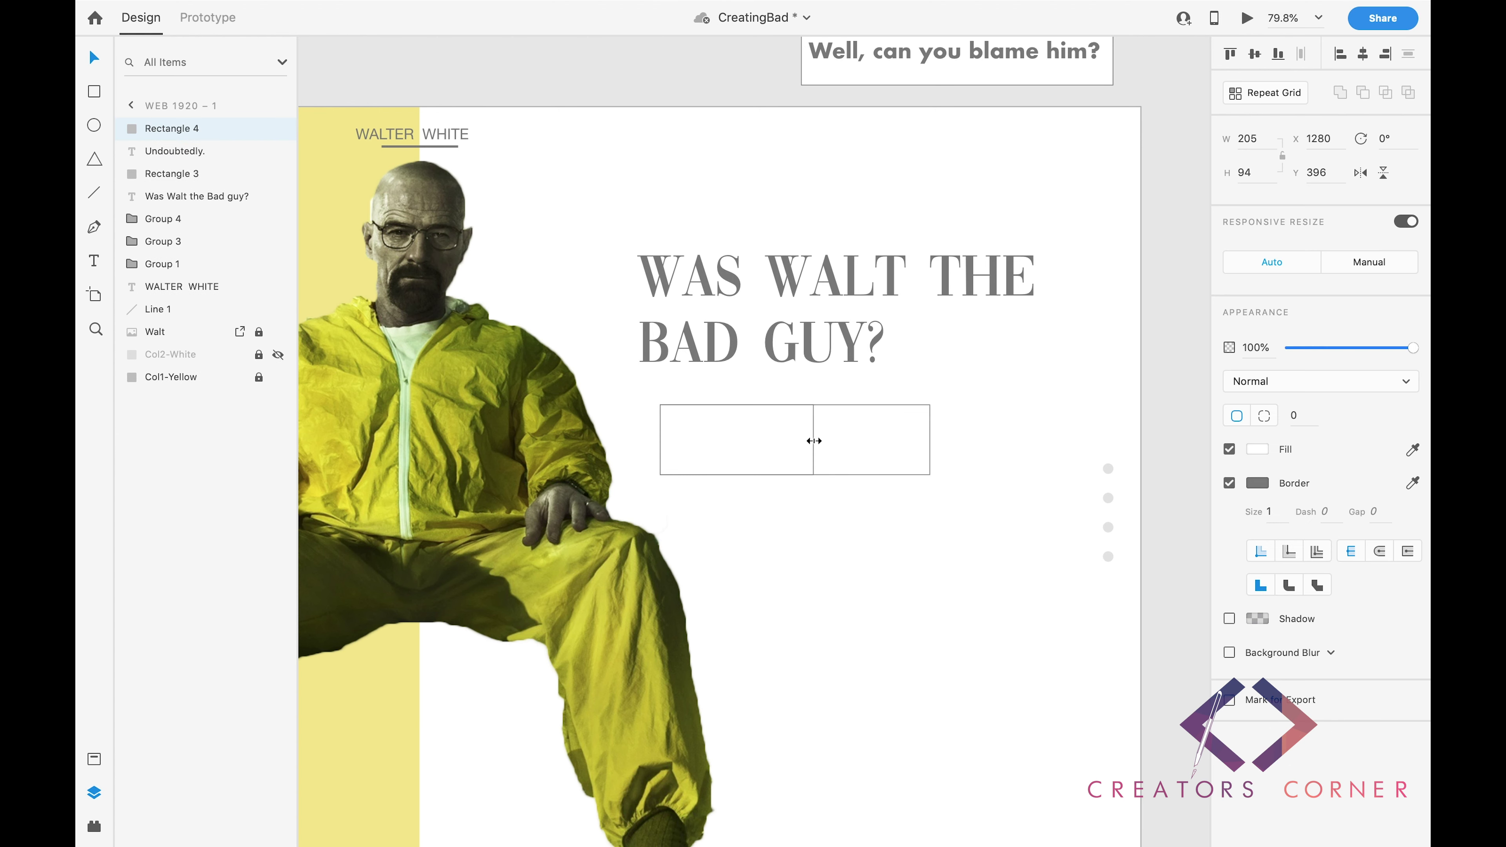
left_click(160, 153)
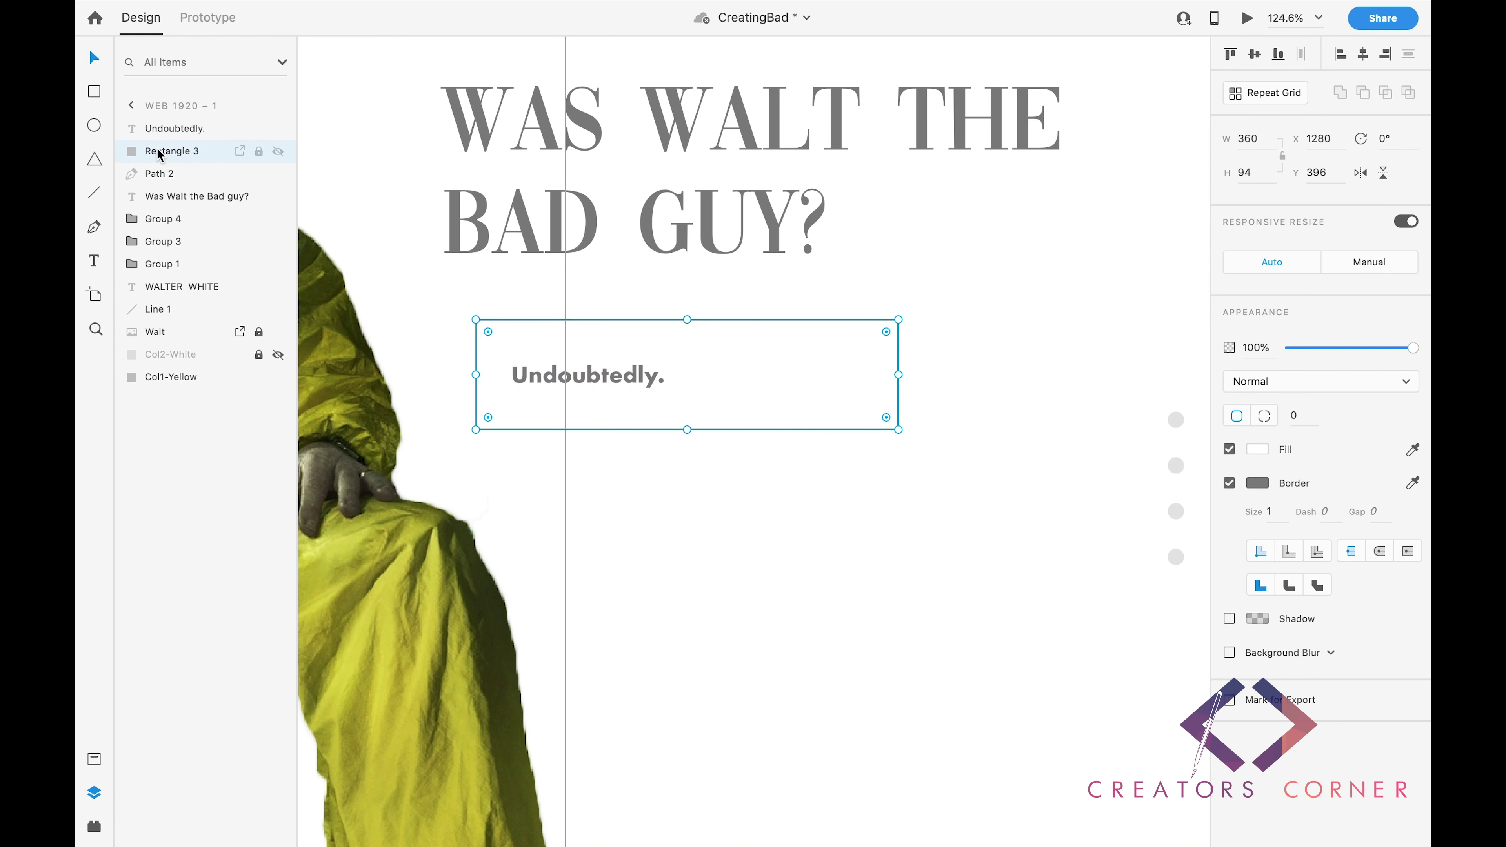
left_click(159, 173)
left_click(935, 297)
scroll(935, 297, "down", 3)
left_click(878, 331)
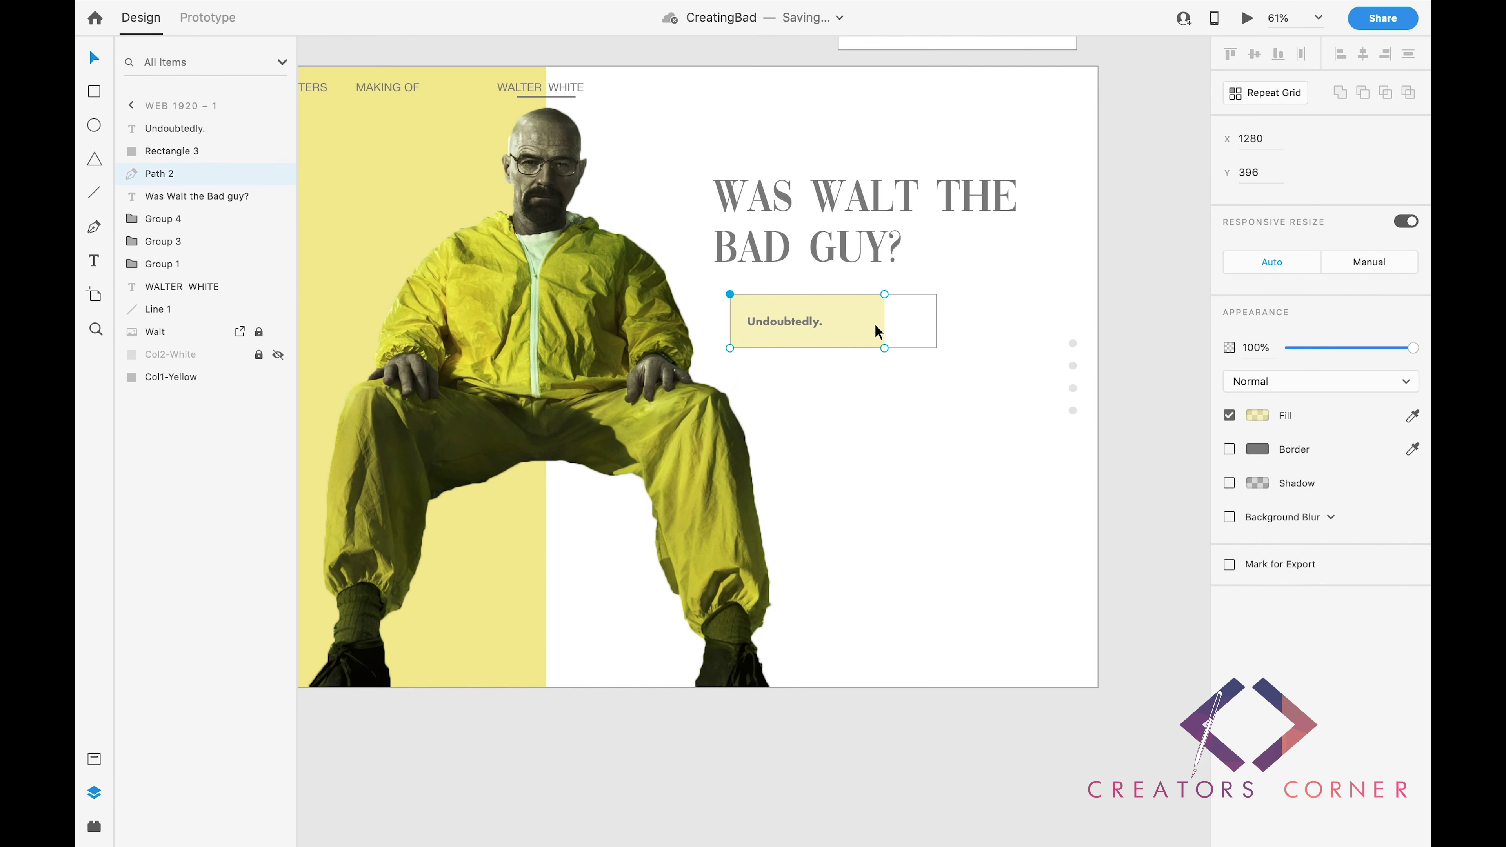
left_click(937, 334)
scroll(871, 275, "up", 5)
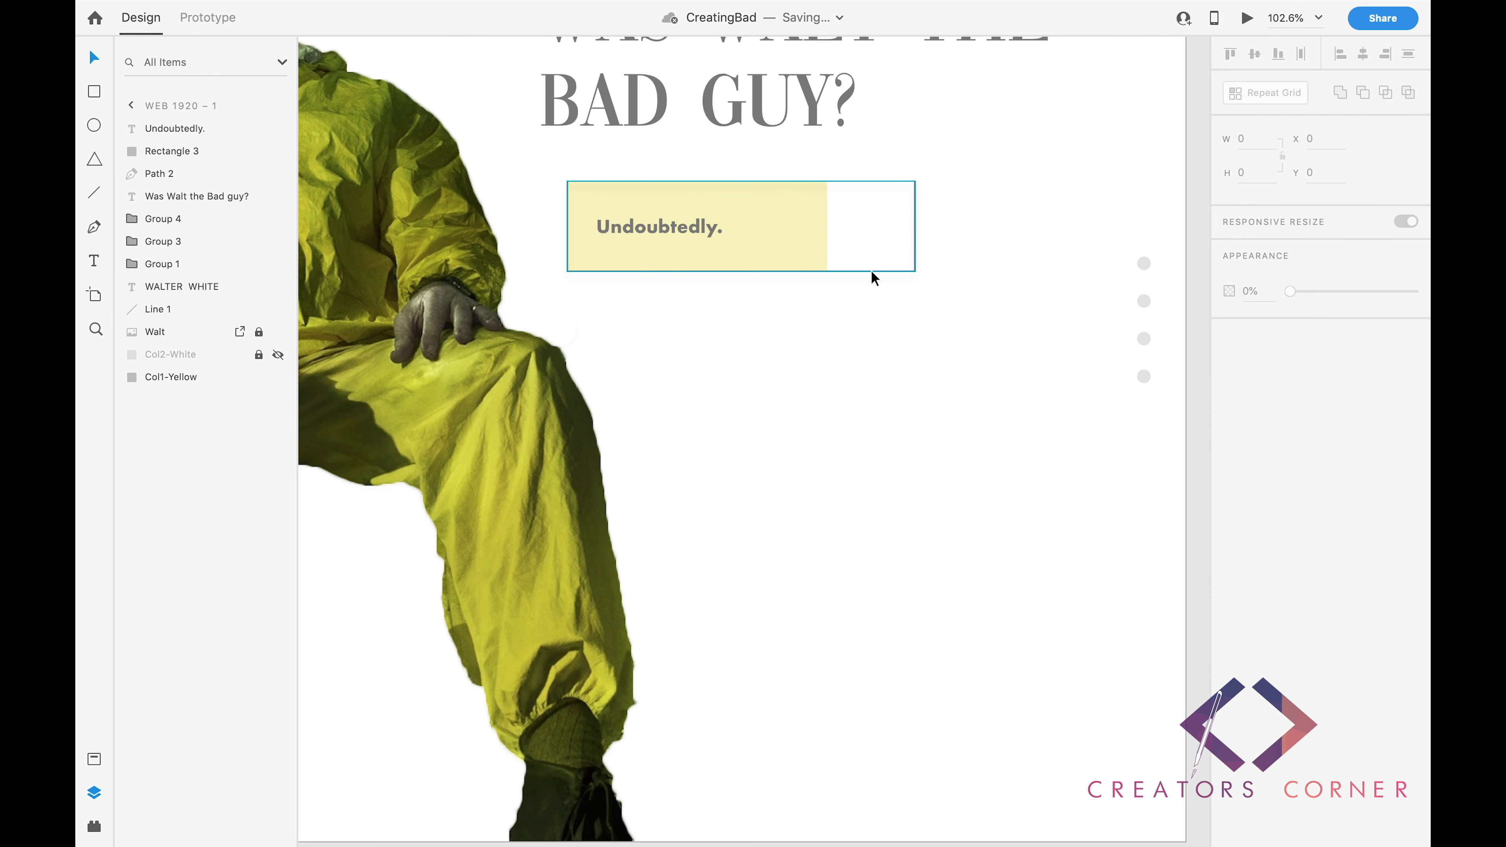
scroll(757, 286, "down", 5)
Group the answer text, box and bar, then duplicate it twice downward.
left_click(765, 296, "shift")
key("ctrl+g")
left_click_drag(776, 302, 875, 456)
left_click(869, 379)
left_click(854, 442, "shift")
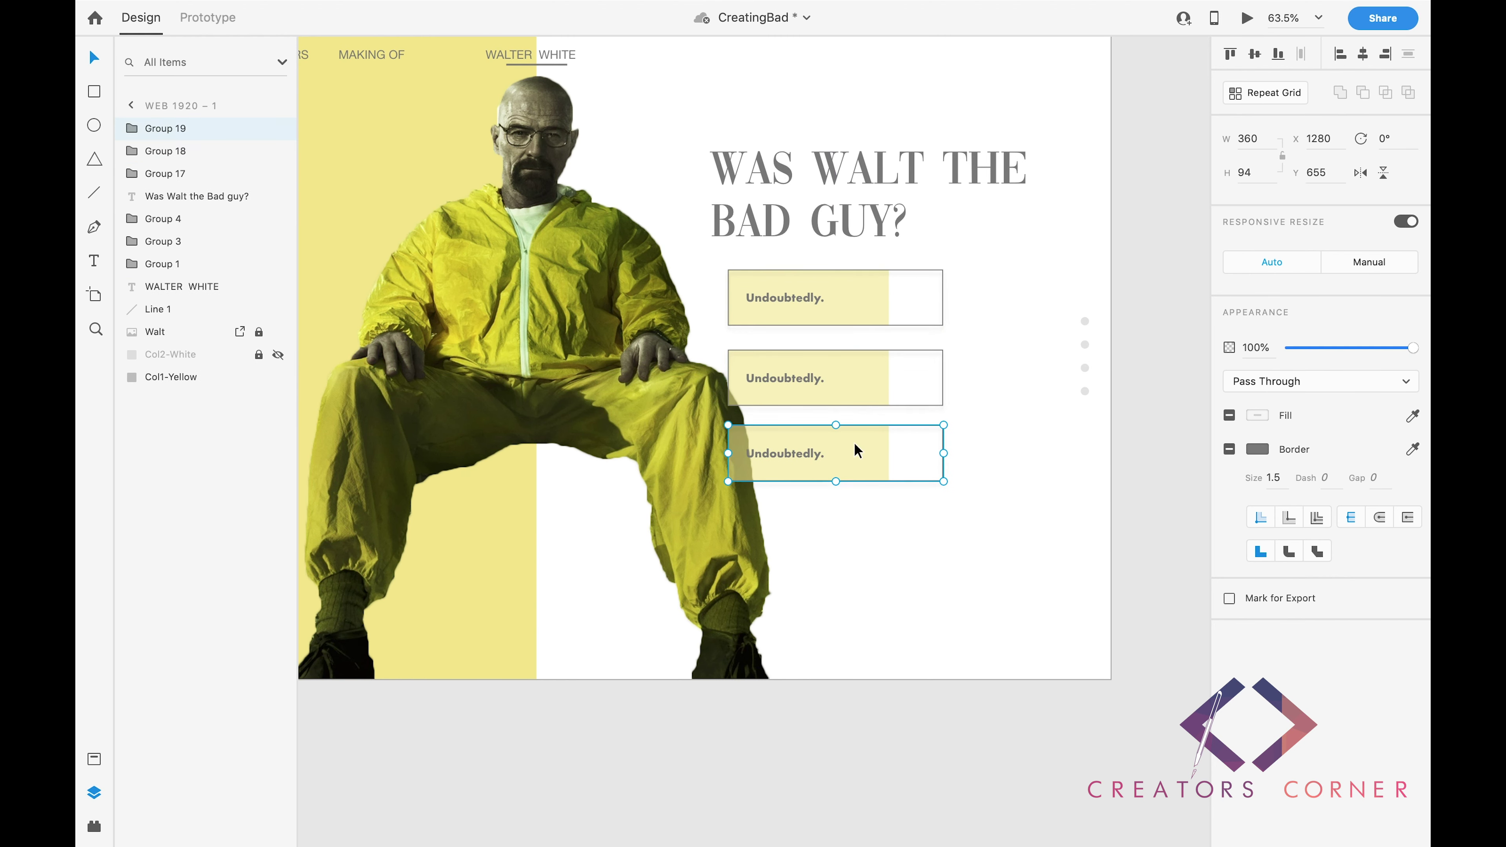
left_click_drag(851, 306, 884, 307)
scroll(883, 306, "down", 3)
Change the copies' texts to 'Not really too sure...' and 'Can you blame him?'.
double_click(859, 432)
scroll(858, 432, "up", 5)
type("Not")
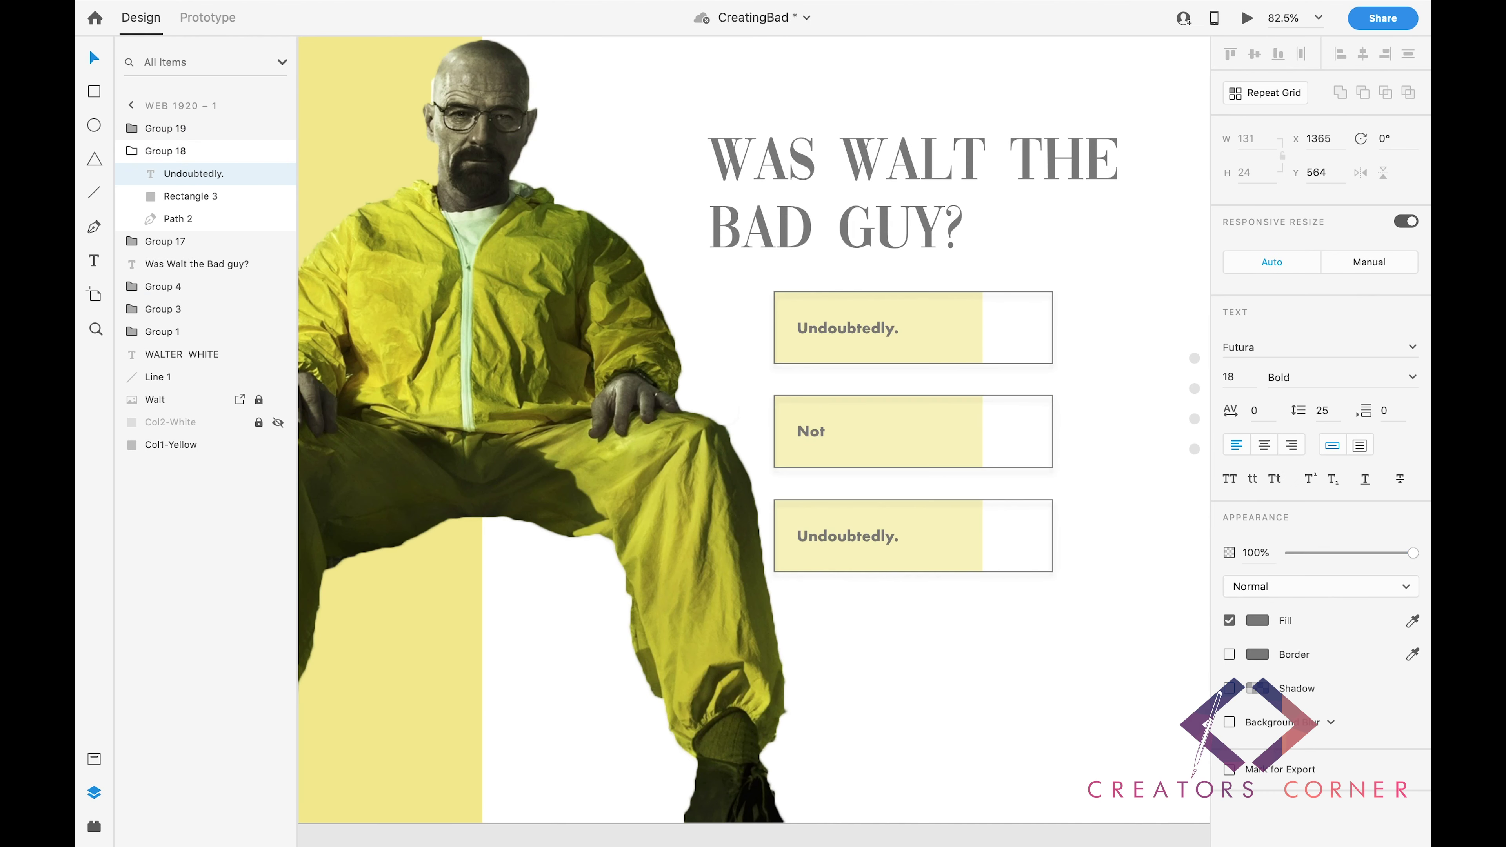
type("...")
double_click(855, 535)
scroll(855, 536, "down", 3)
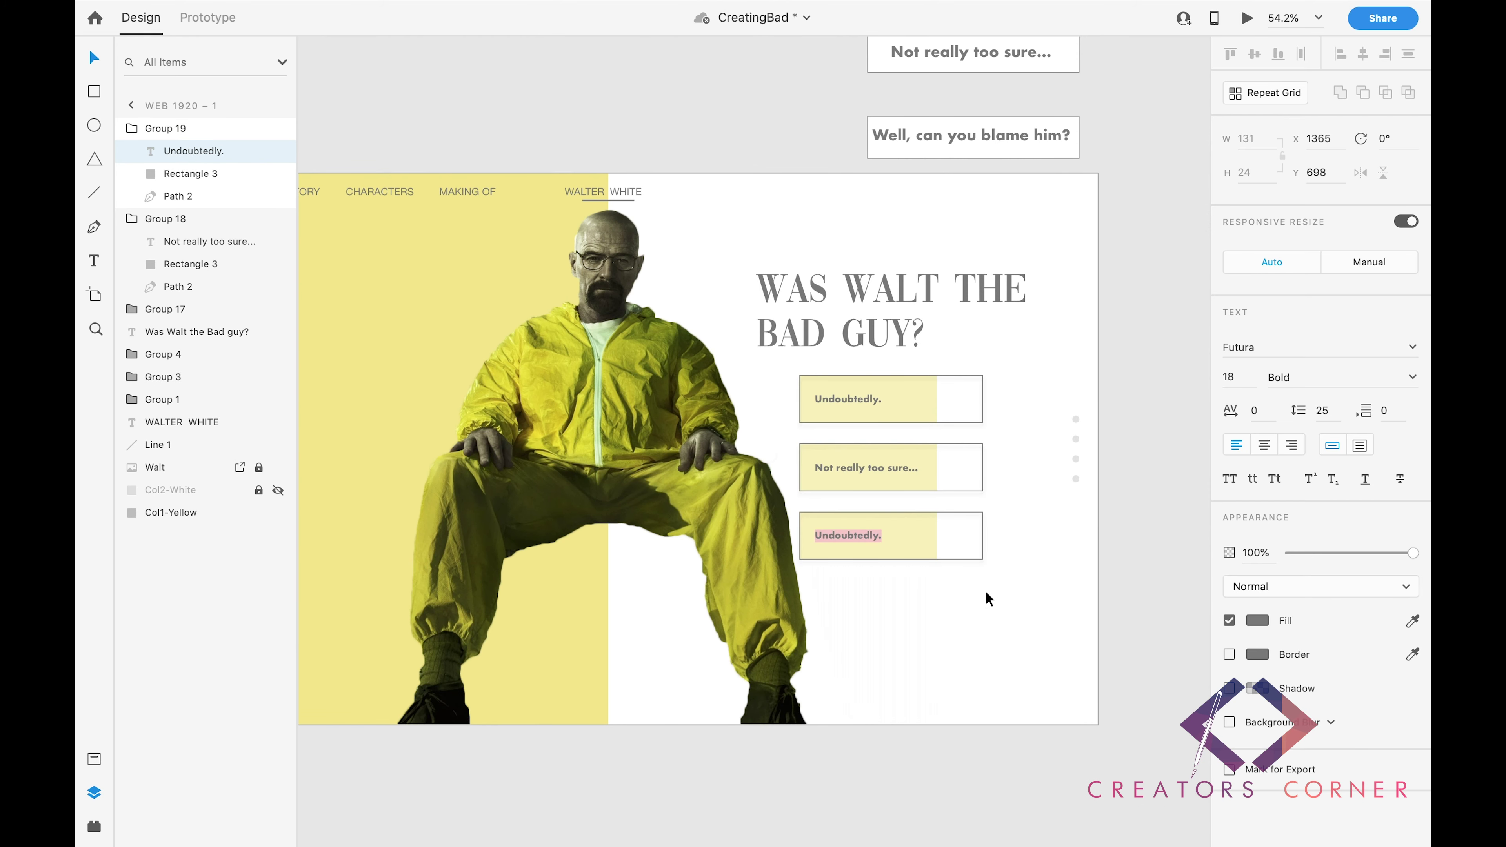
type("Can you blame him?")
key("Escape")
scroll(884, 594, "up", 2)
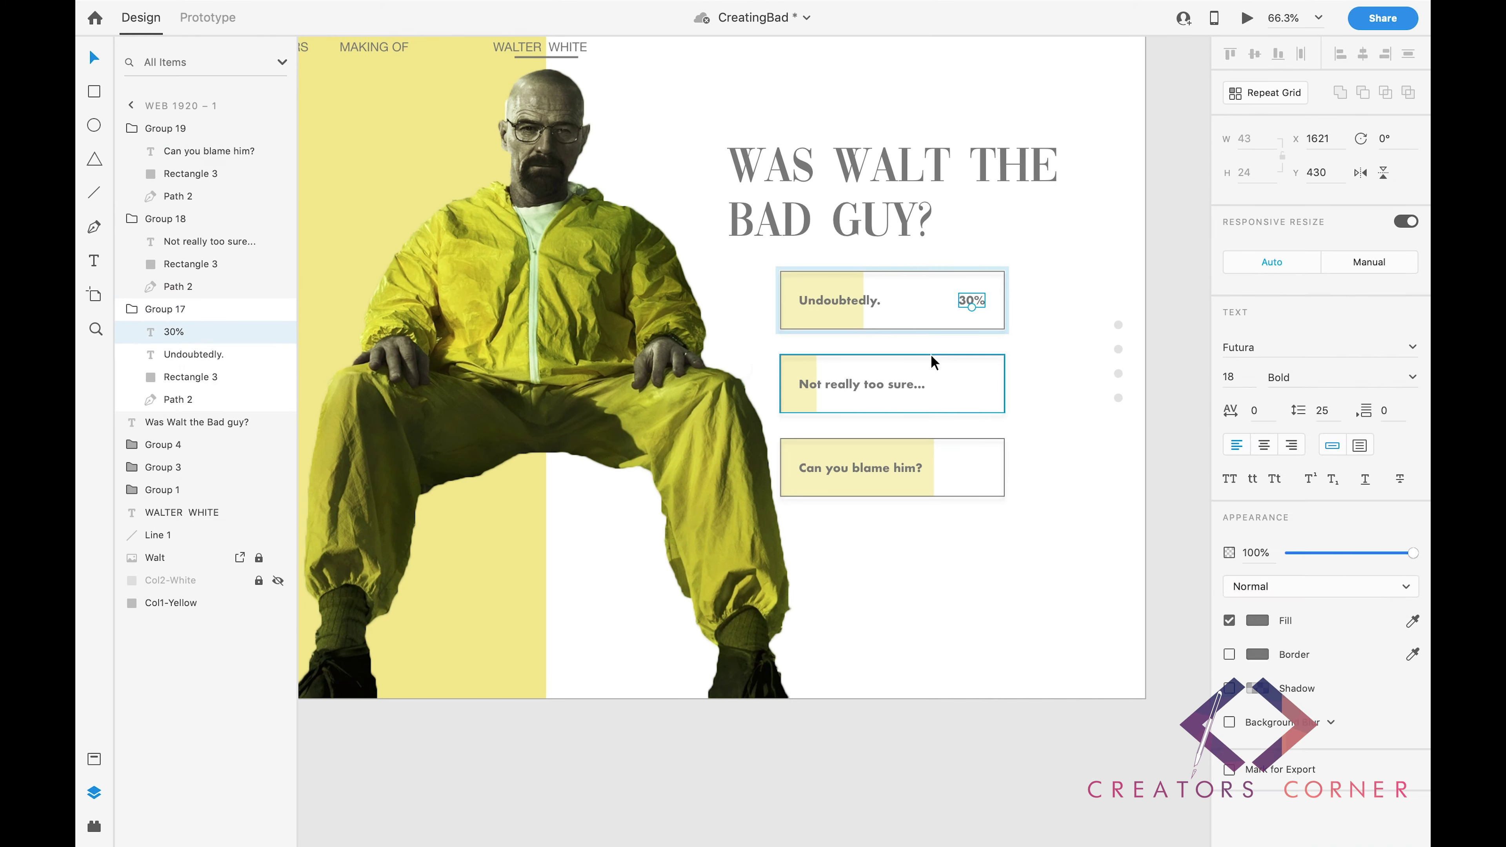
Group the three answer bars and change the middle percentage label to 12%.
key("ctrl+g")
left_click(971, 300, "ctrl")
double_click(970, 386)
type("12%")
Hide all guides and begin editing the third answer's text.
left_click(376, 10)
type("GUID")
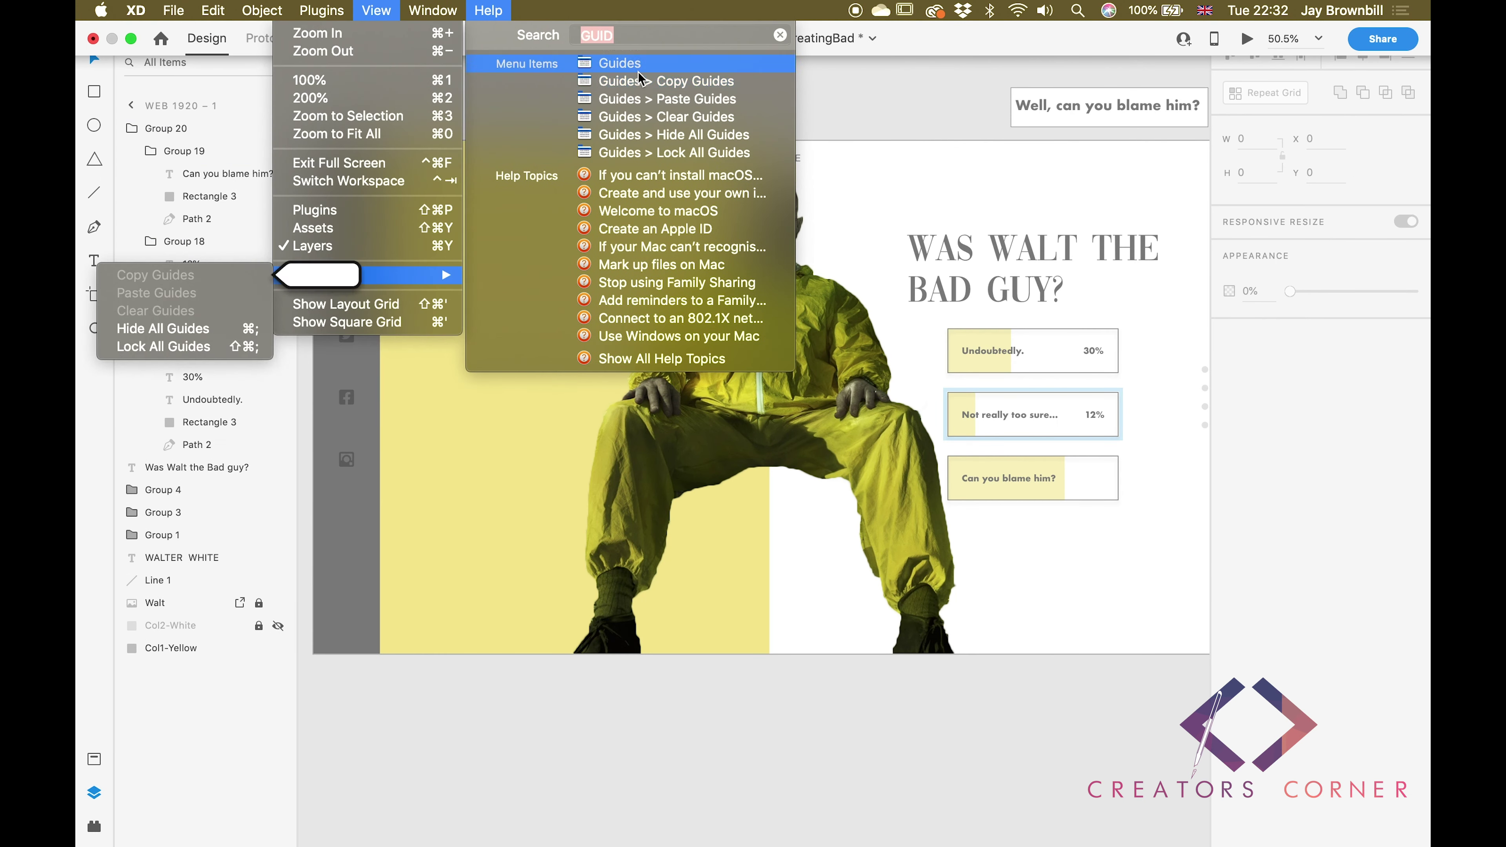
left_click(209, 328)
scroll(925, 501, "up", 10)
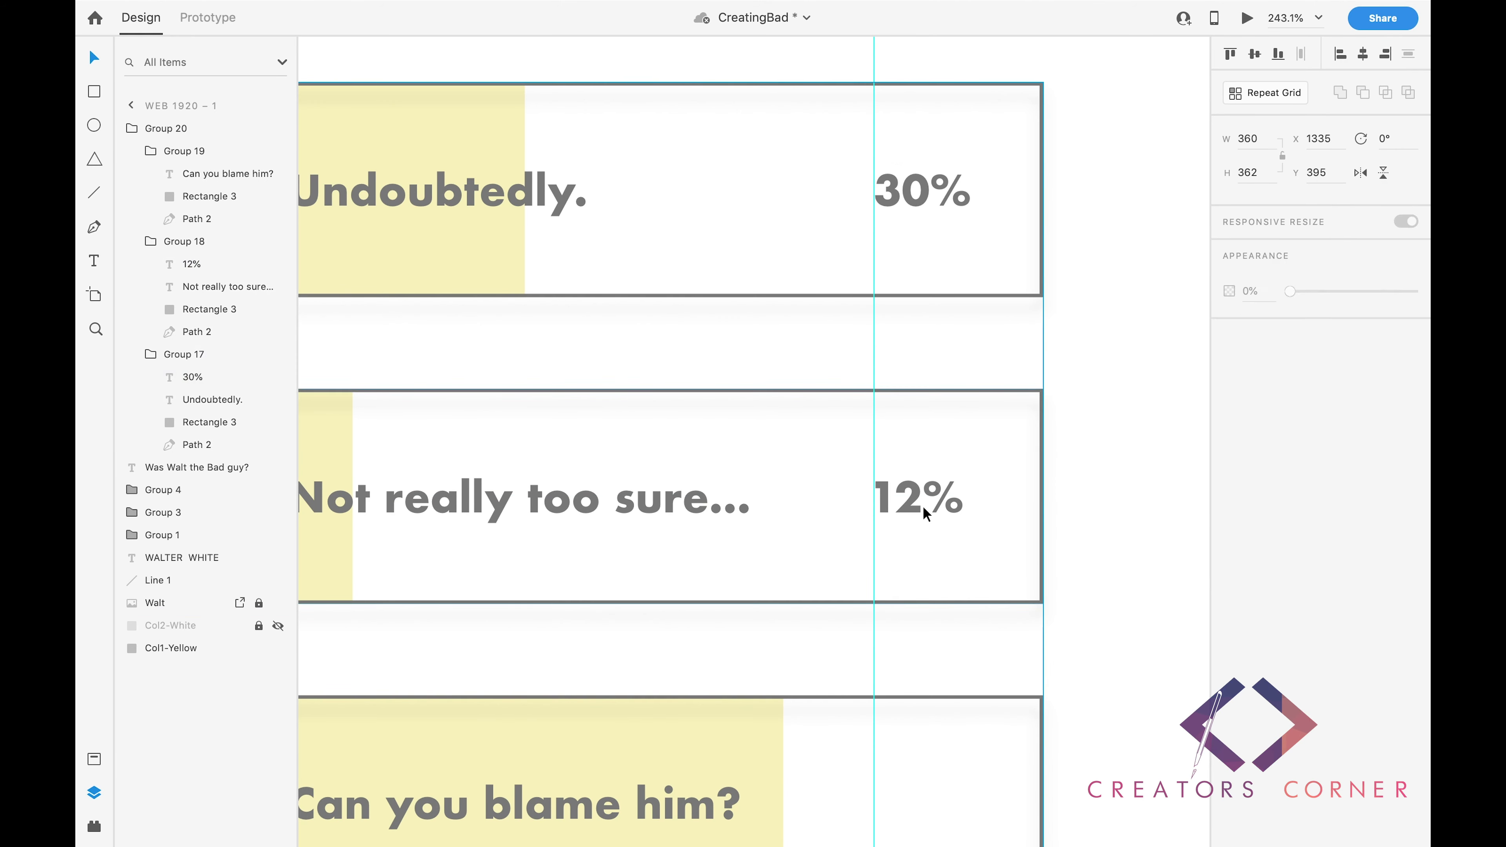
scroll(924, 501, "down", 5)
double_click(627, 659)
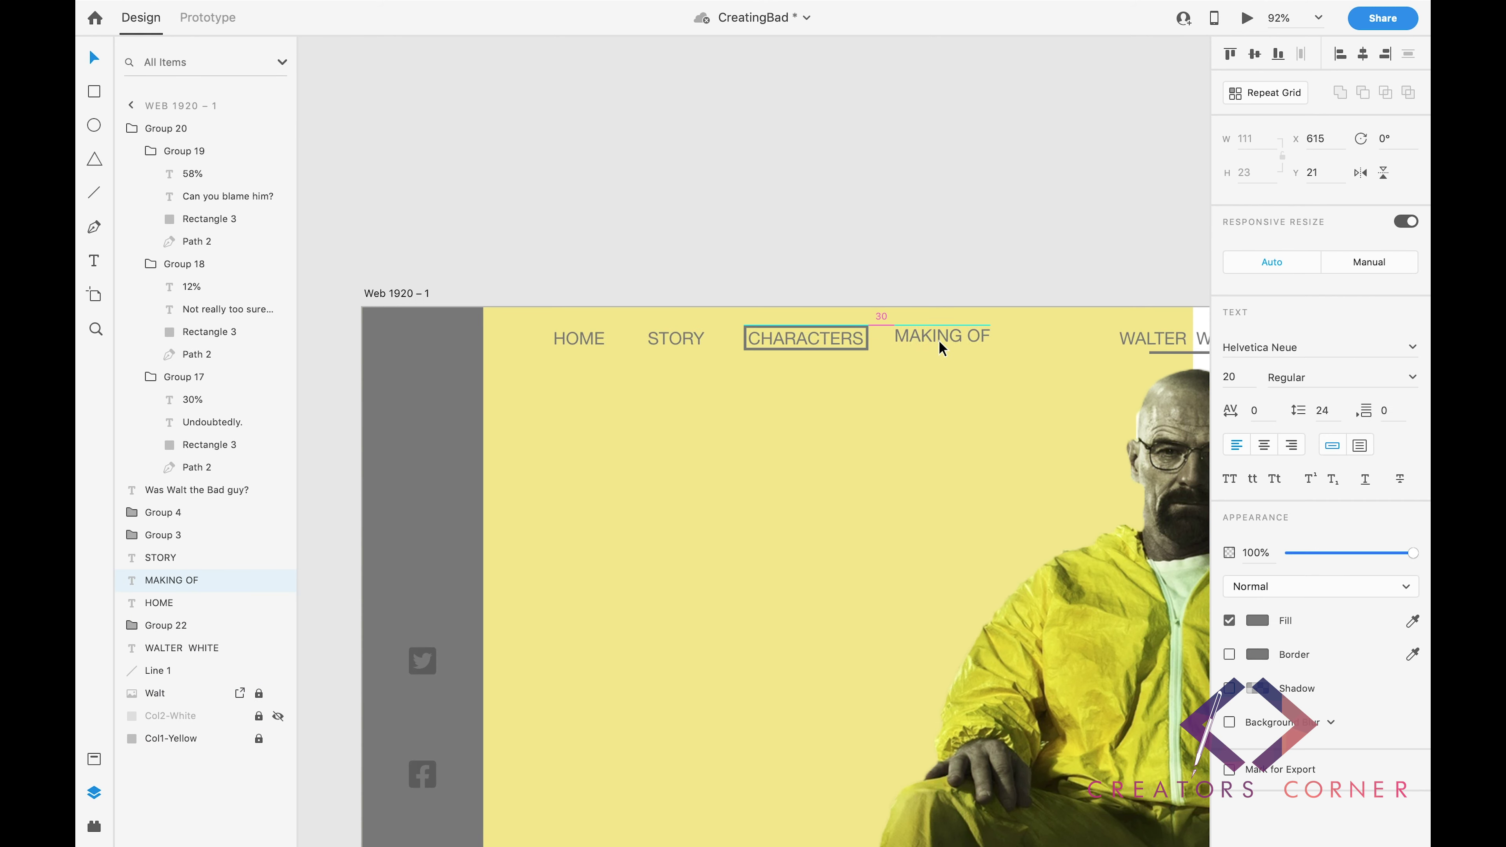
Line up MAKING OF with the other nav items.
left_click_drag(940, 347, 940, 350)
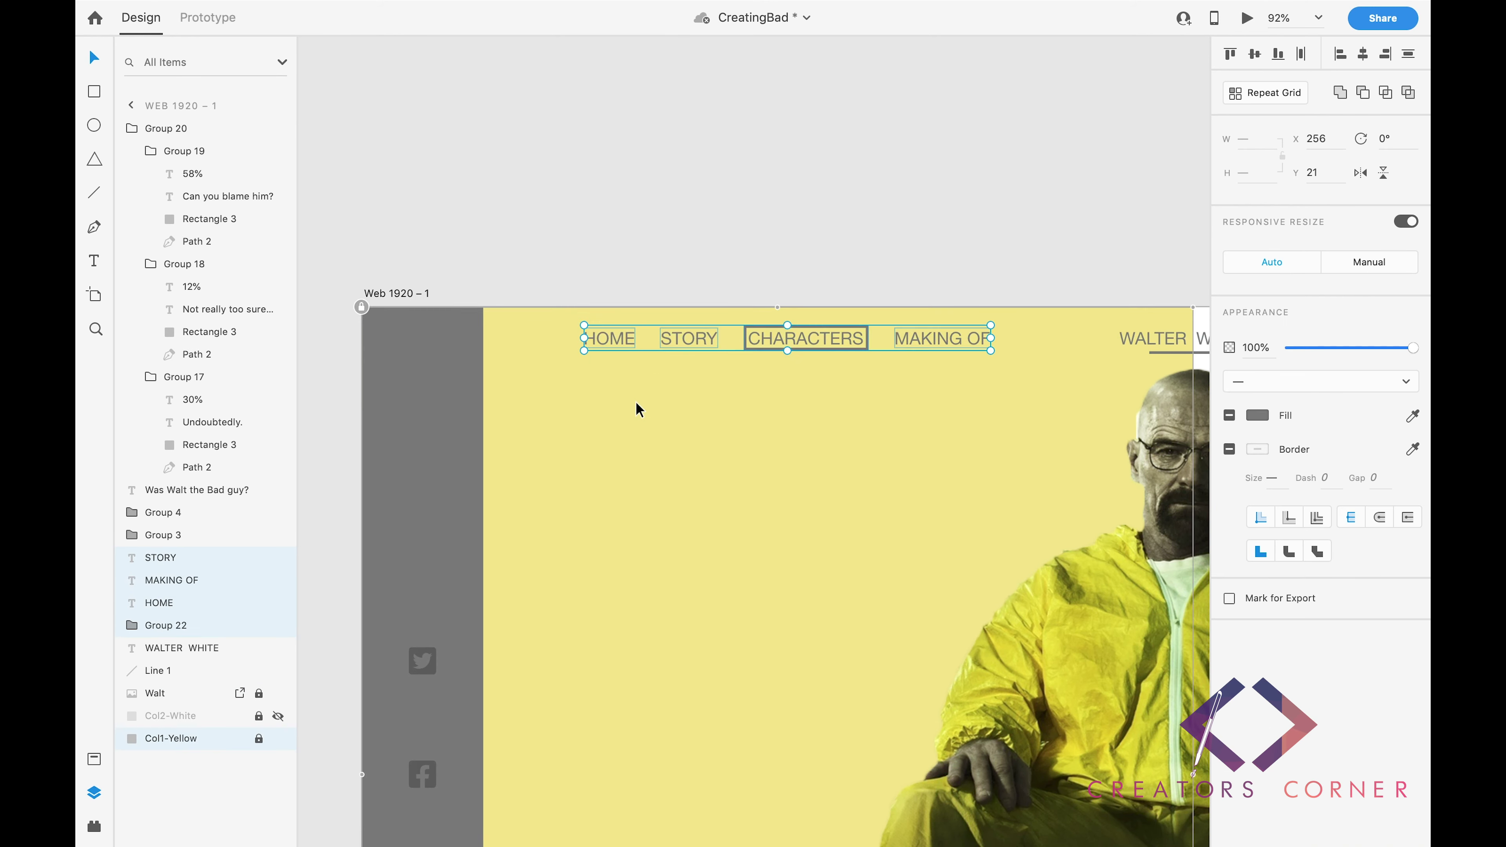
left_click(610, 361)
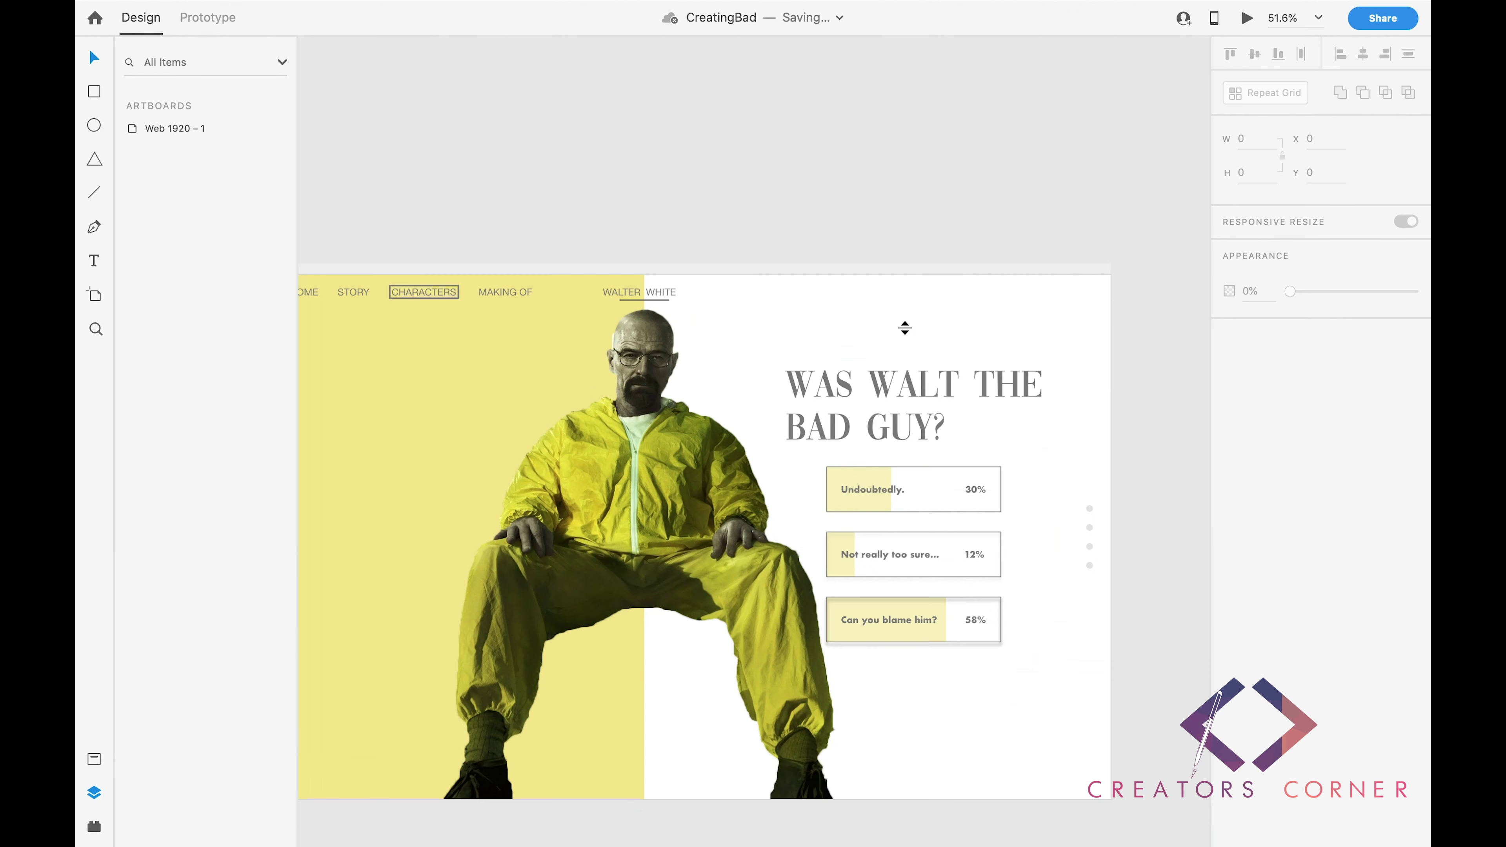
scroll(905, 328, "down", 2)
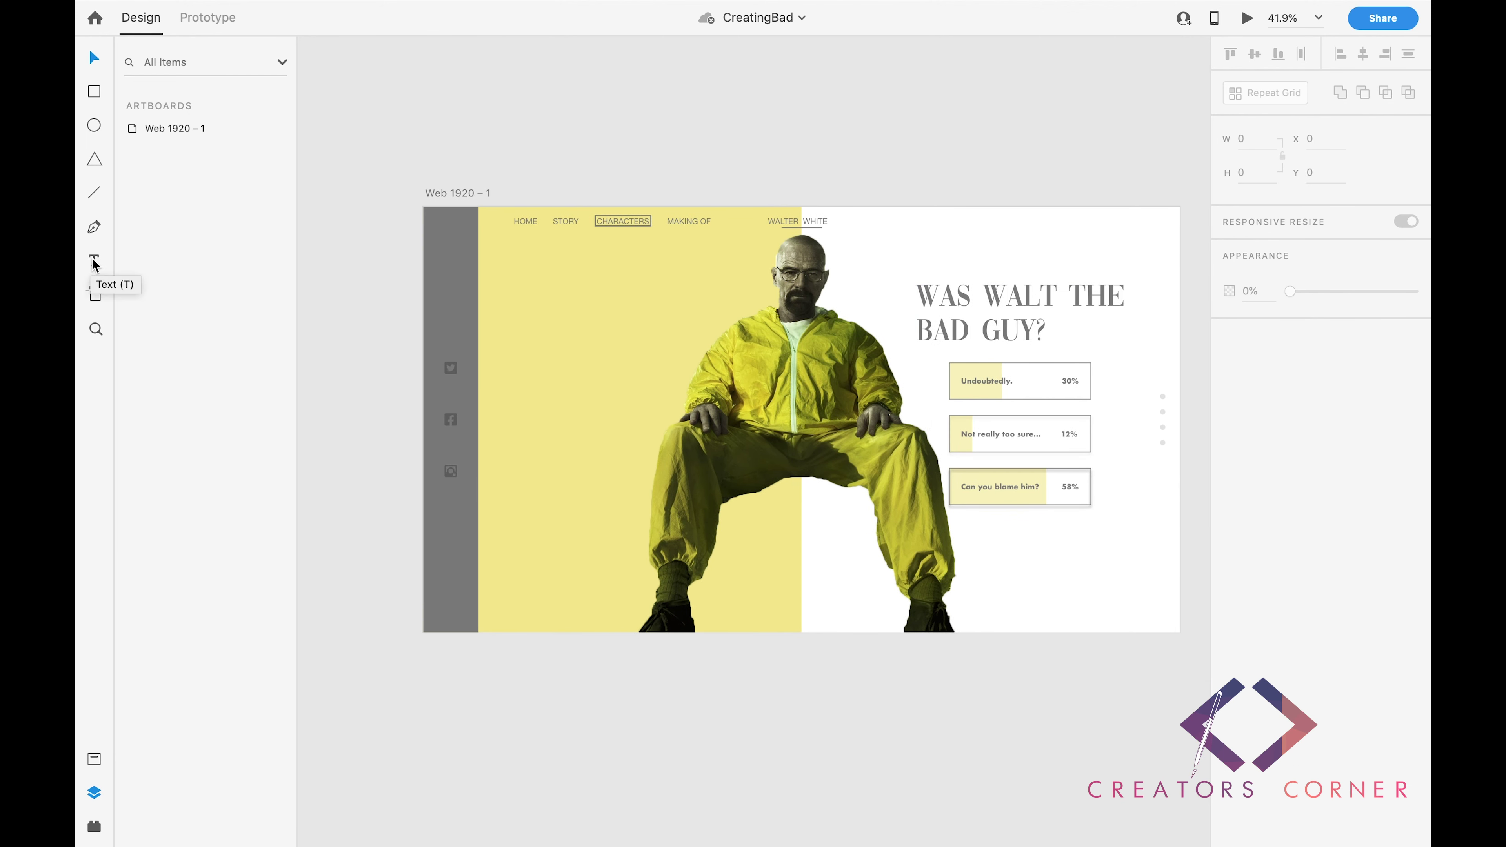
Start a new text item below the poll answers.
key("t")
scroll(889, 475, "down", 3)
left_click(946, 418)
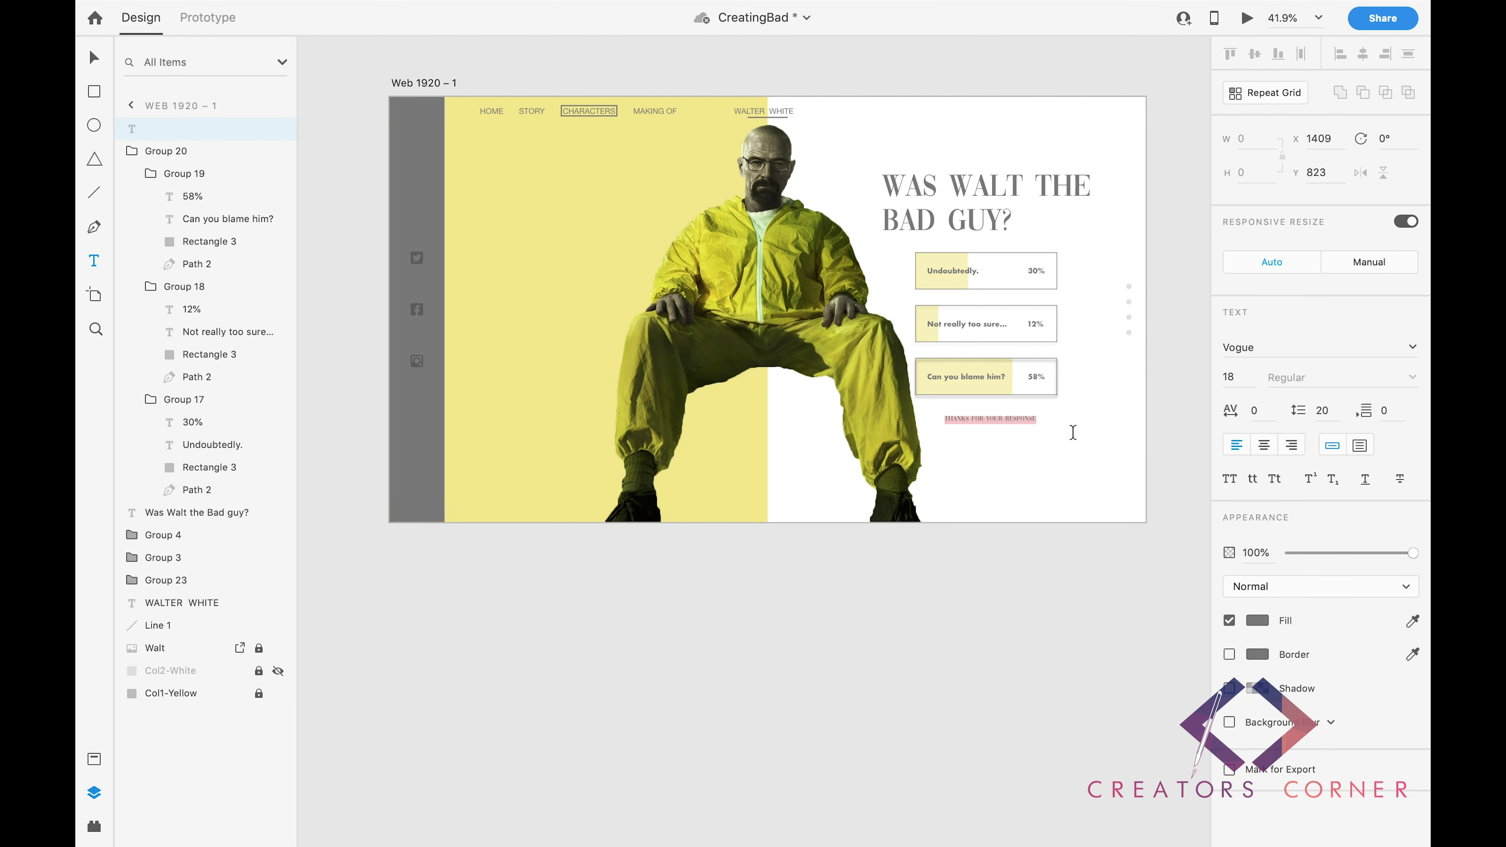
Set the thank-you text to font size 25 and centre it under the poll boxes.
scroll(1084, 436, "up", 2)
type("VOTE!")
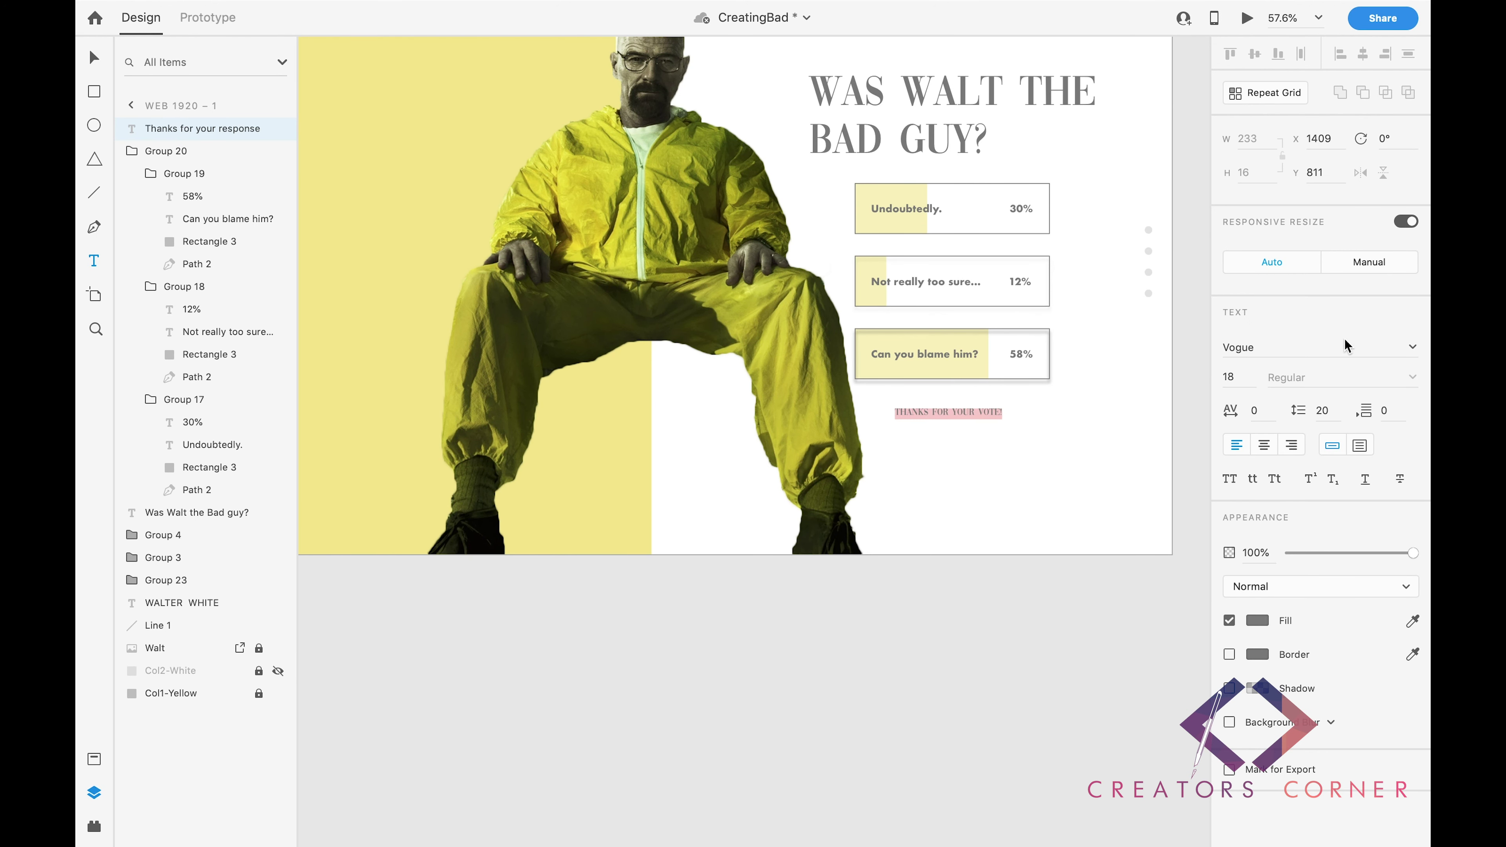
type("25")
key("Return")
key("Escape")
left_click_drag(1010, 423, 999, 421)
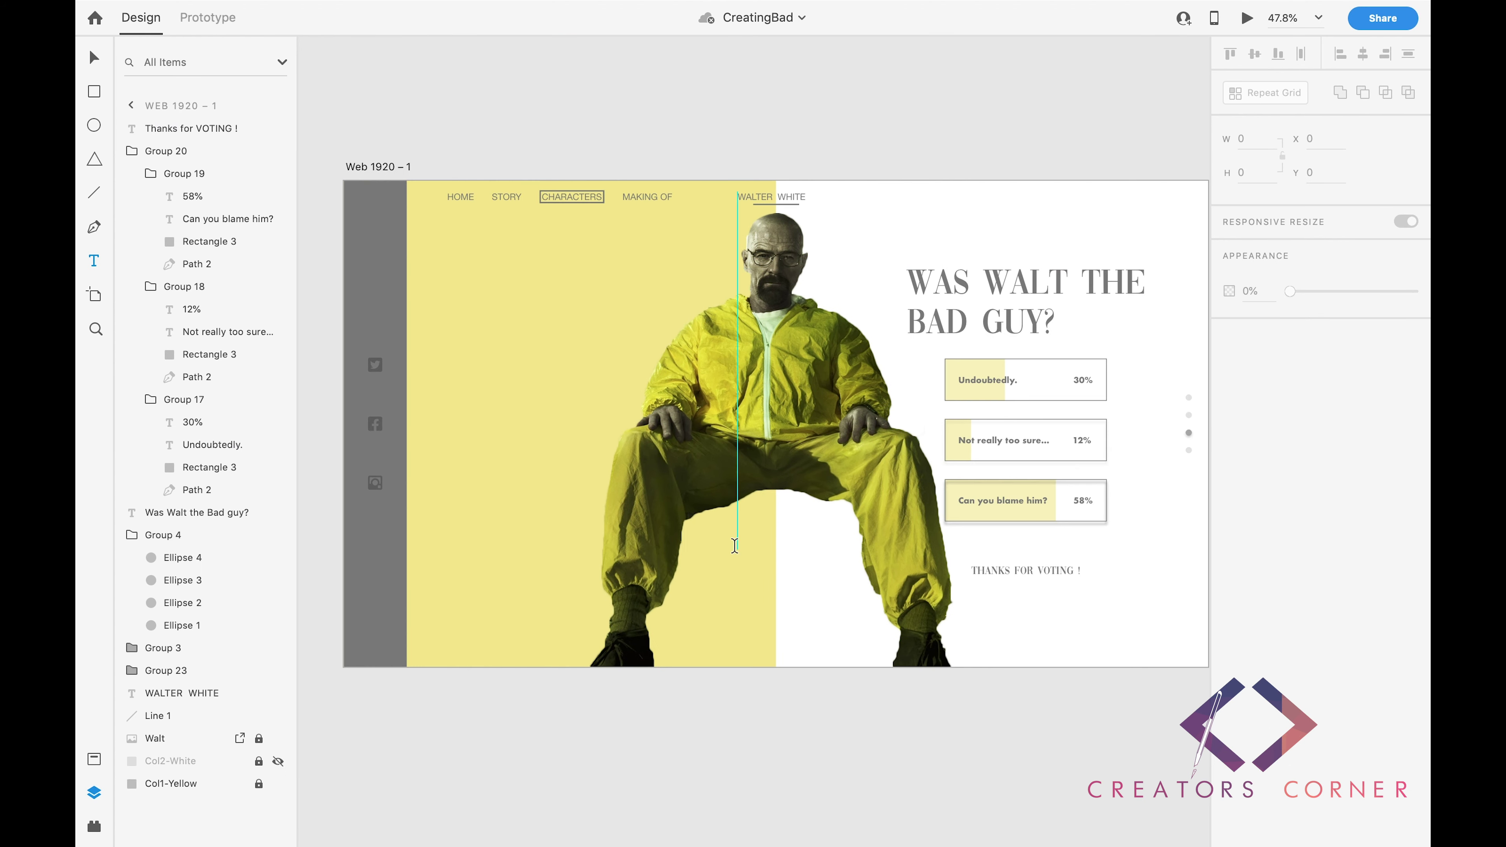
left_click(735, 623)
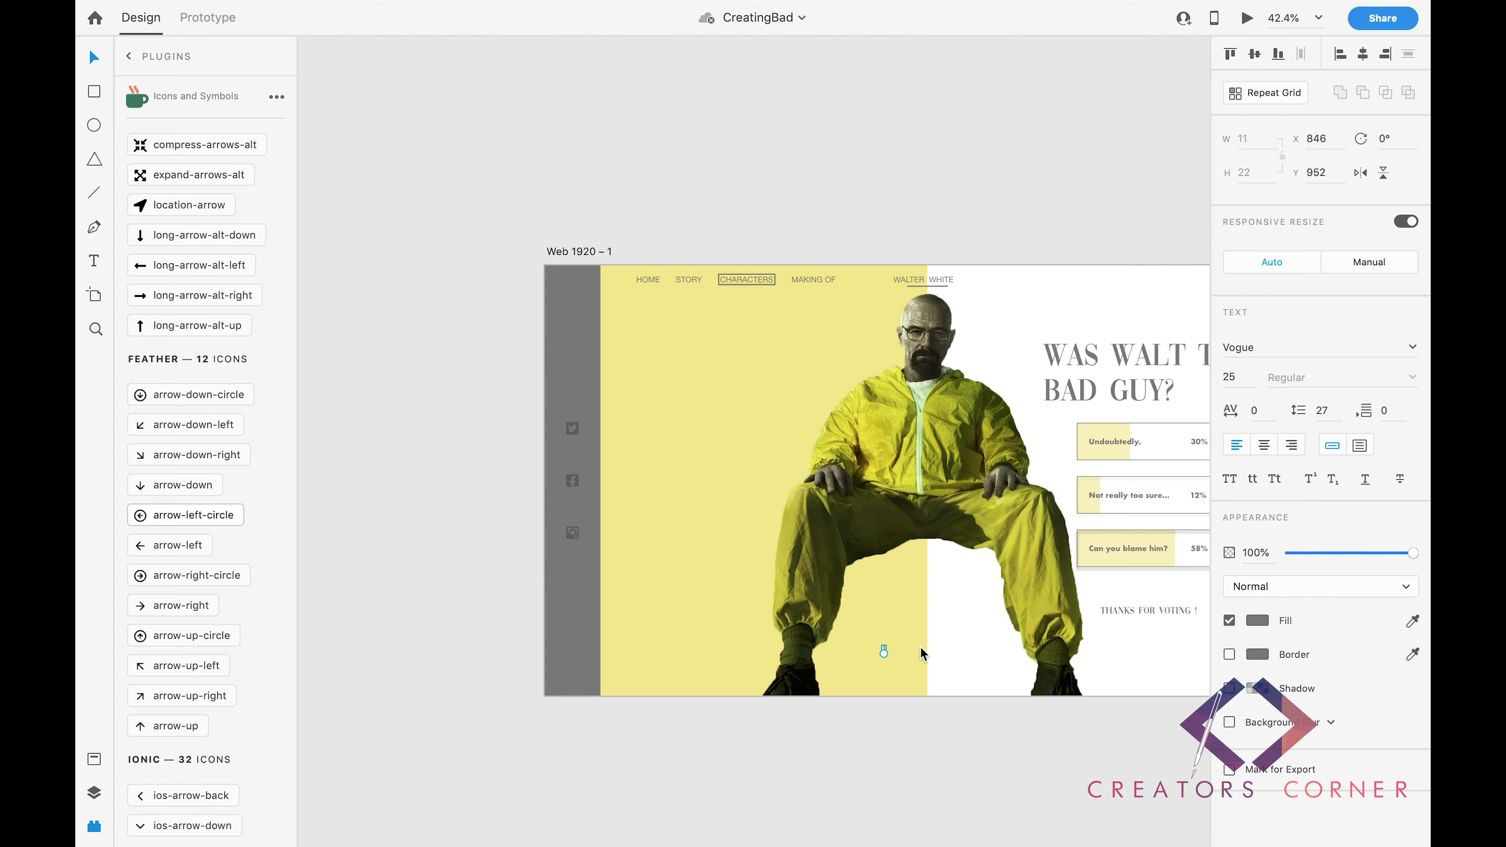
Insert left and right circled arrow icons and space them apart below the photo.
left_click(189, 515)
left_click(206, 578)
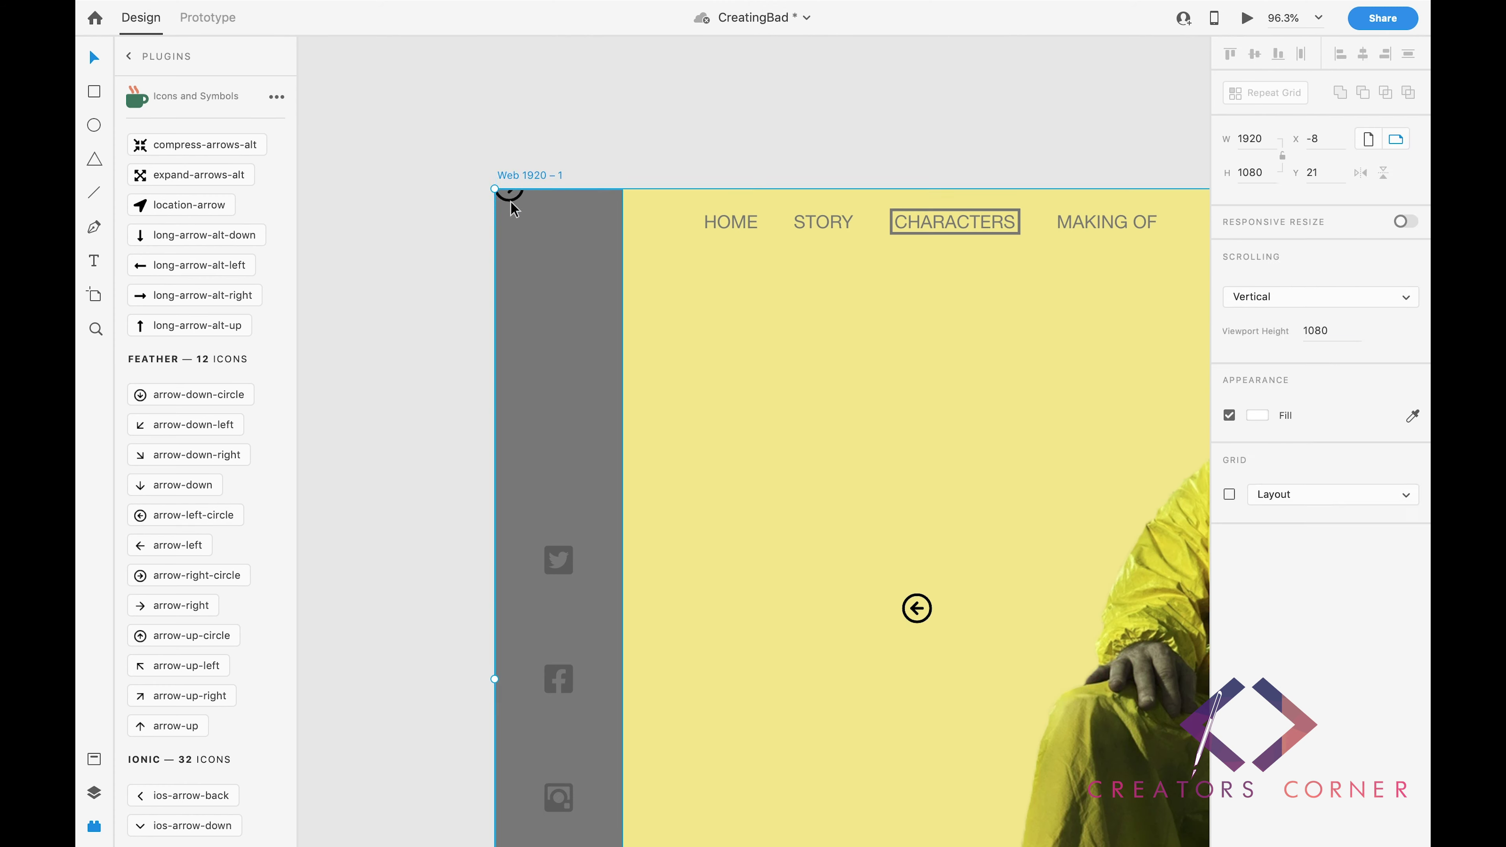
left_click_drag(707, 381, 898, 669)
scroll(900, 674, "down", 2)
left_click_drag(582, 490, 782, 617)
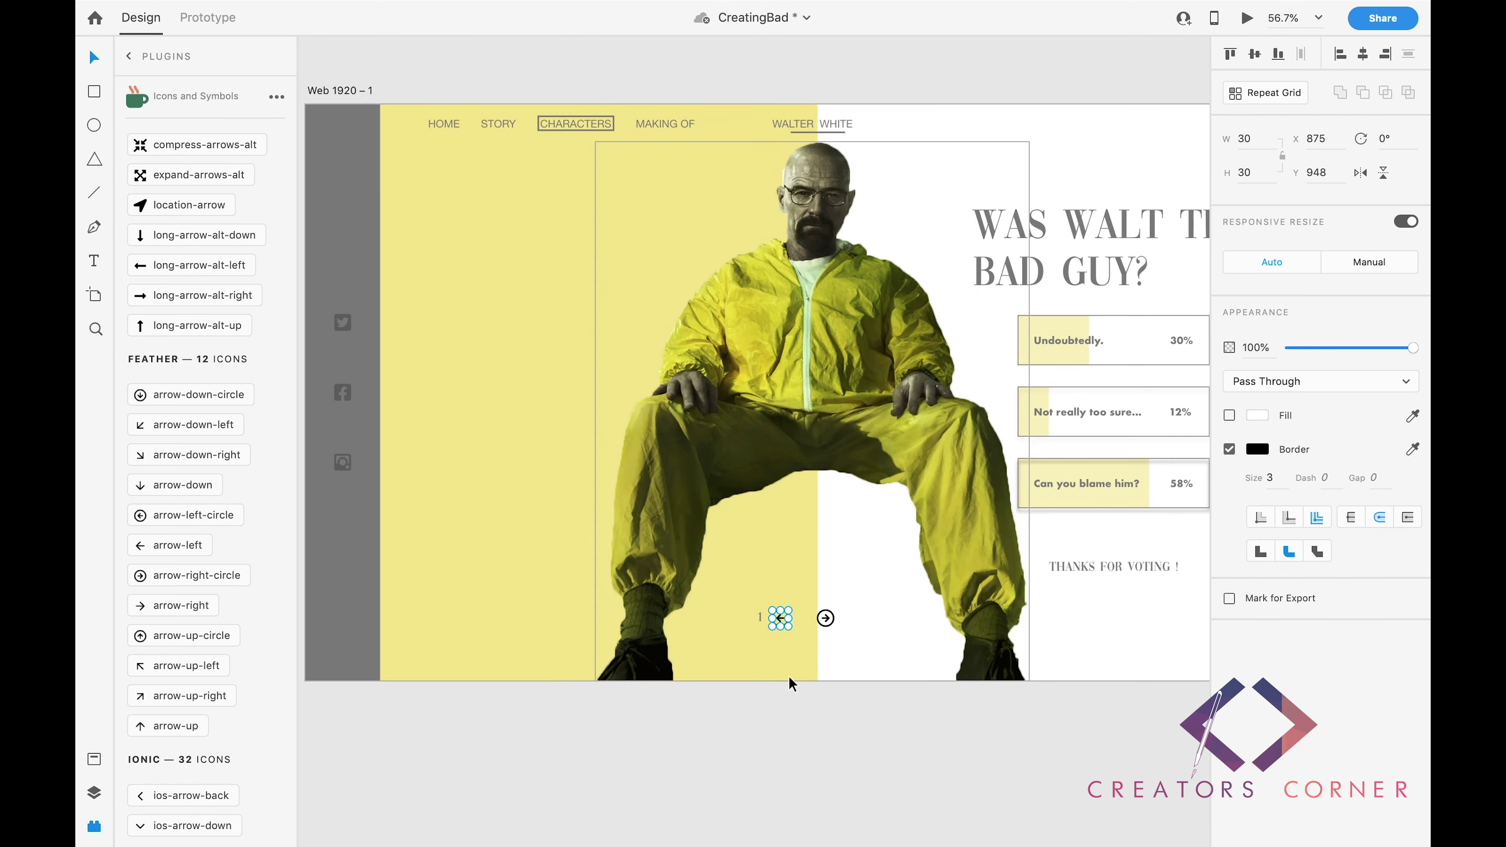
scroll(789, 675, "up", 3)
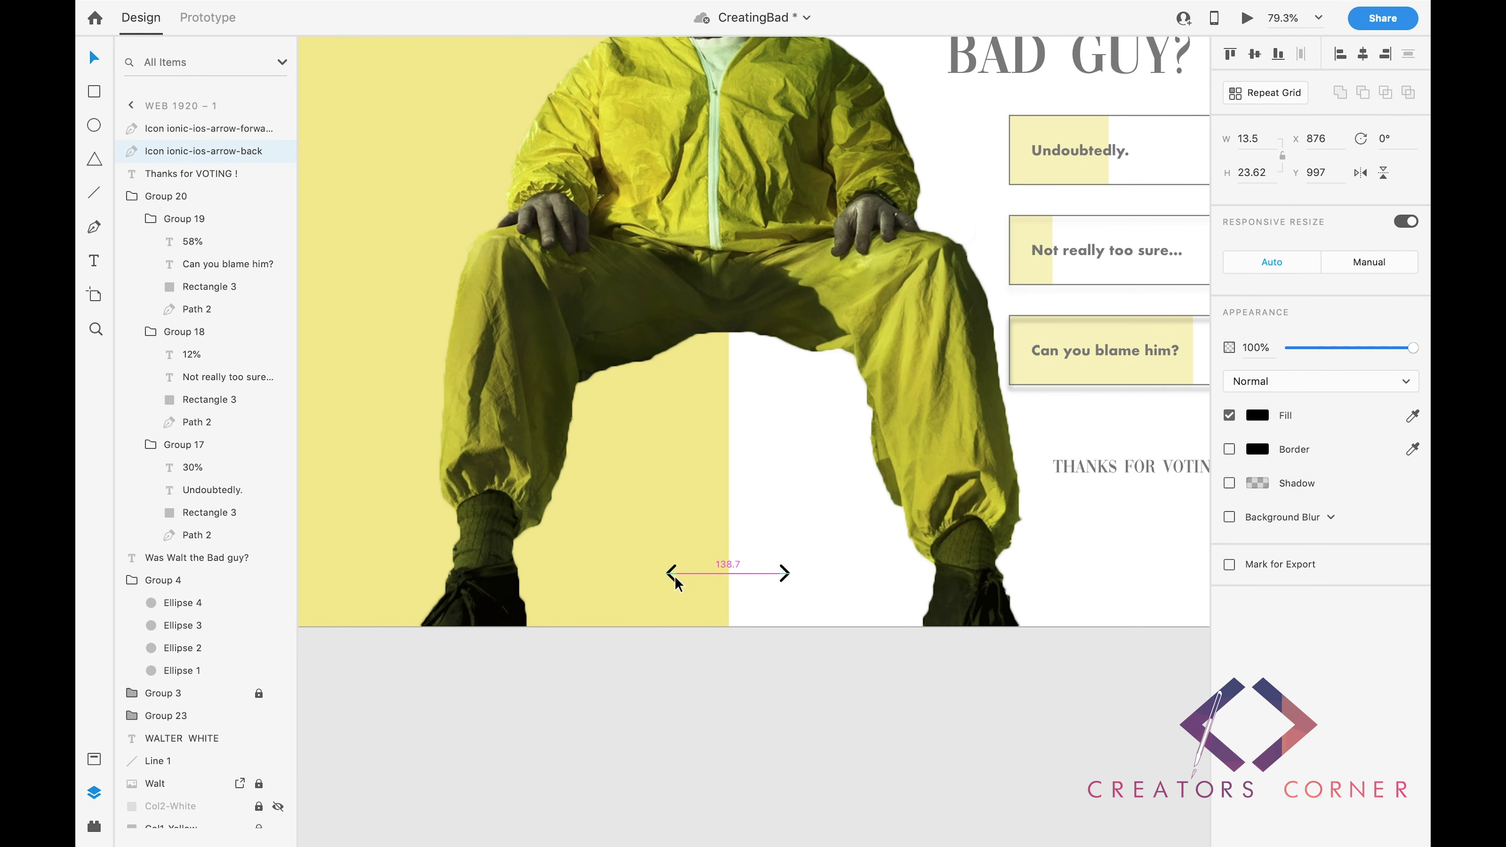
left_click_drag(641, 581, 612, 579)
scroll(612, 578, "up", 3)
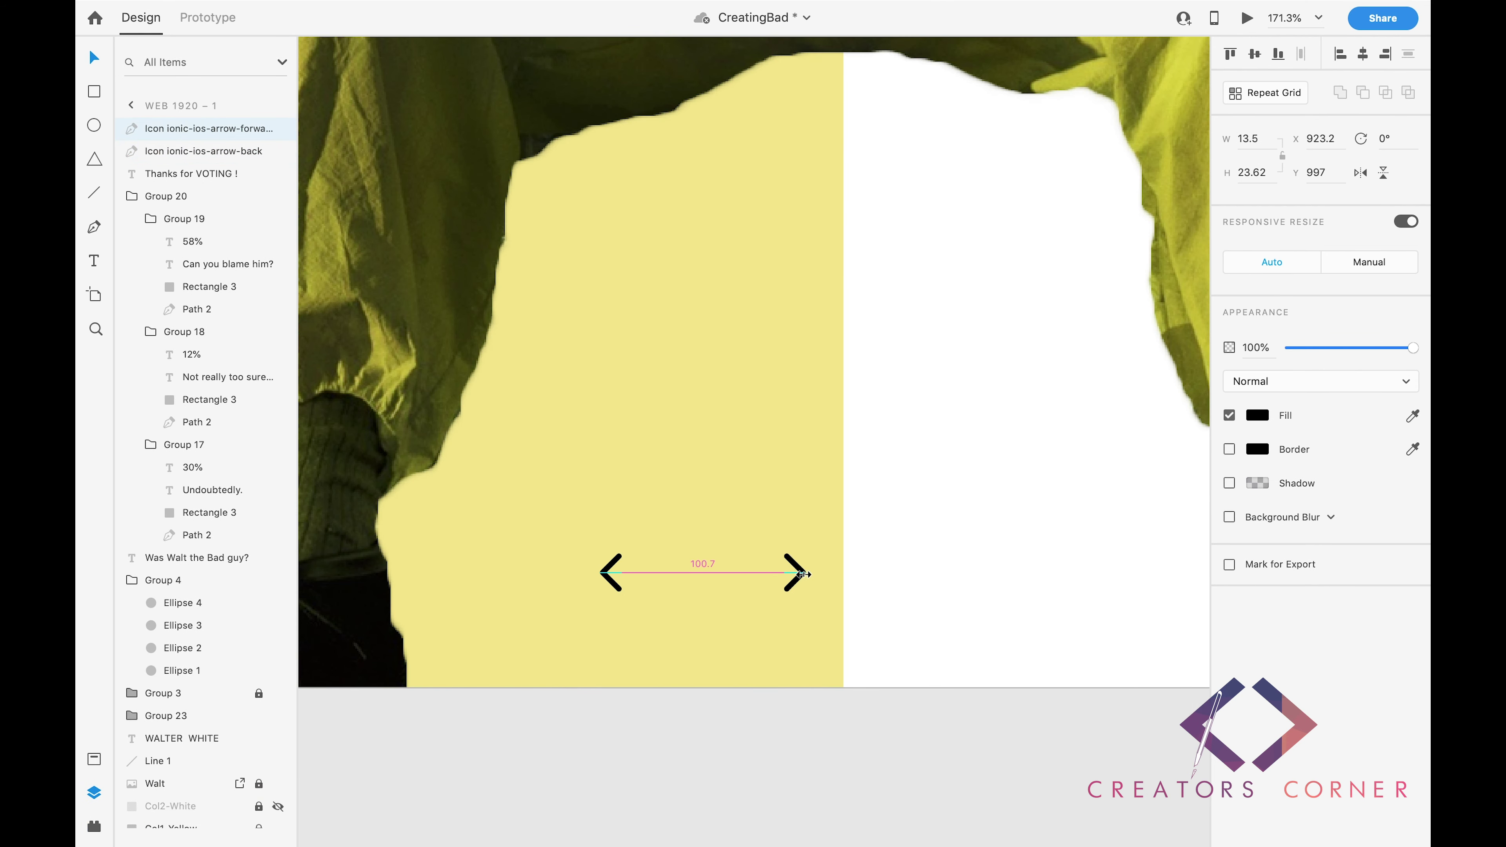
Group the two arrows and give the group a grey fill.
left_click(610, 573, "shift")
key("ctrl+g")
key("ctrl+0")
left_click(1266, 416)
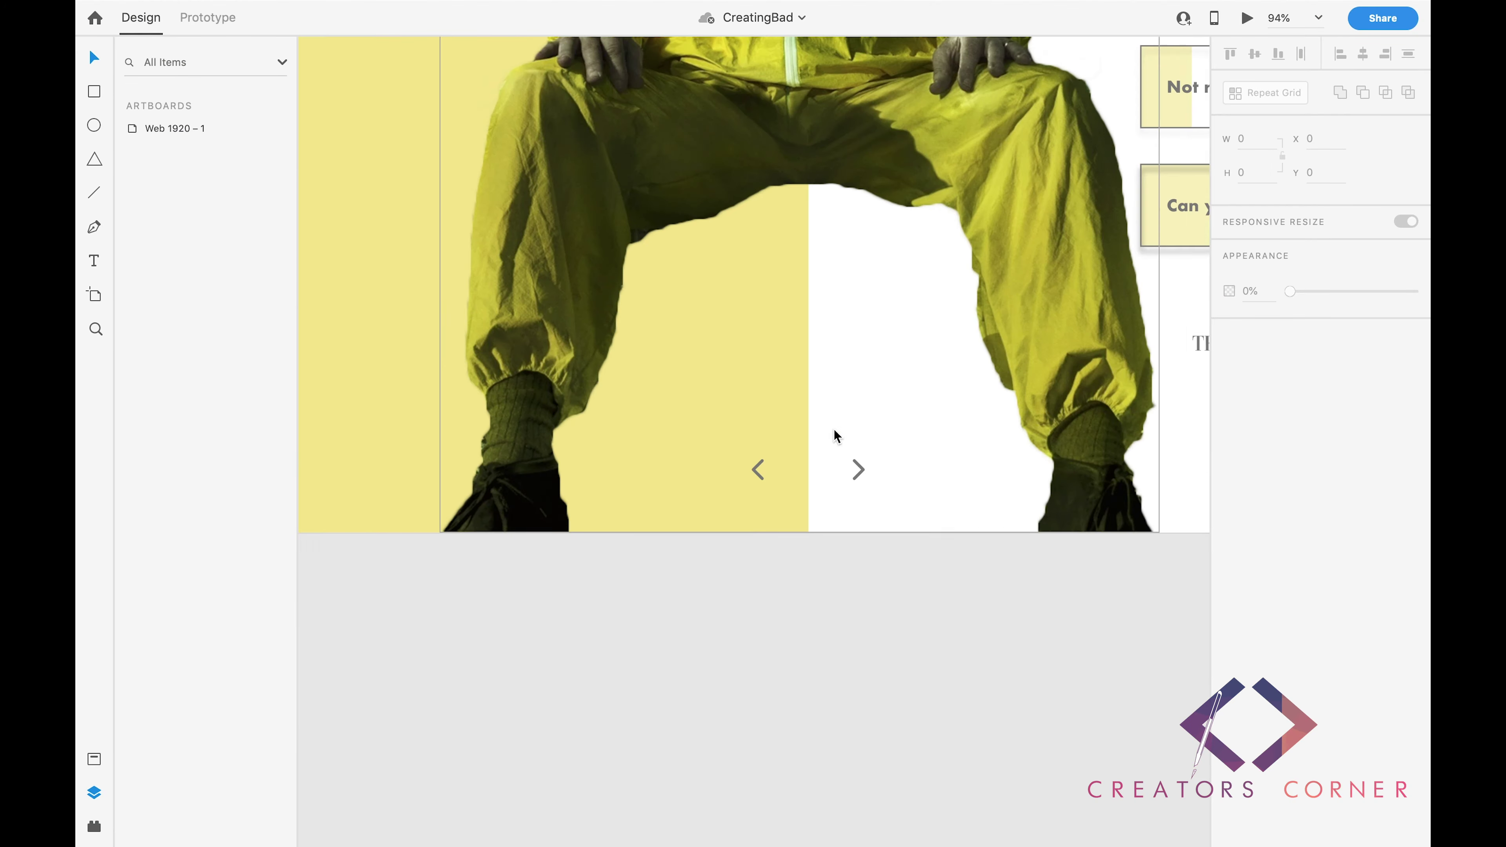
Add BACK and NEXT labels under the arrows, aligned with each other.
key("ctrl+0")
scroll(721, 638, "up", 3)
key("t")
left_click(721, 638)
type("Back")
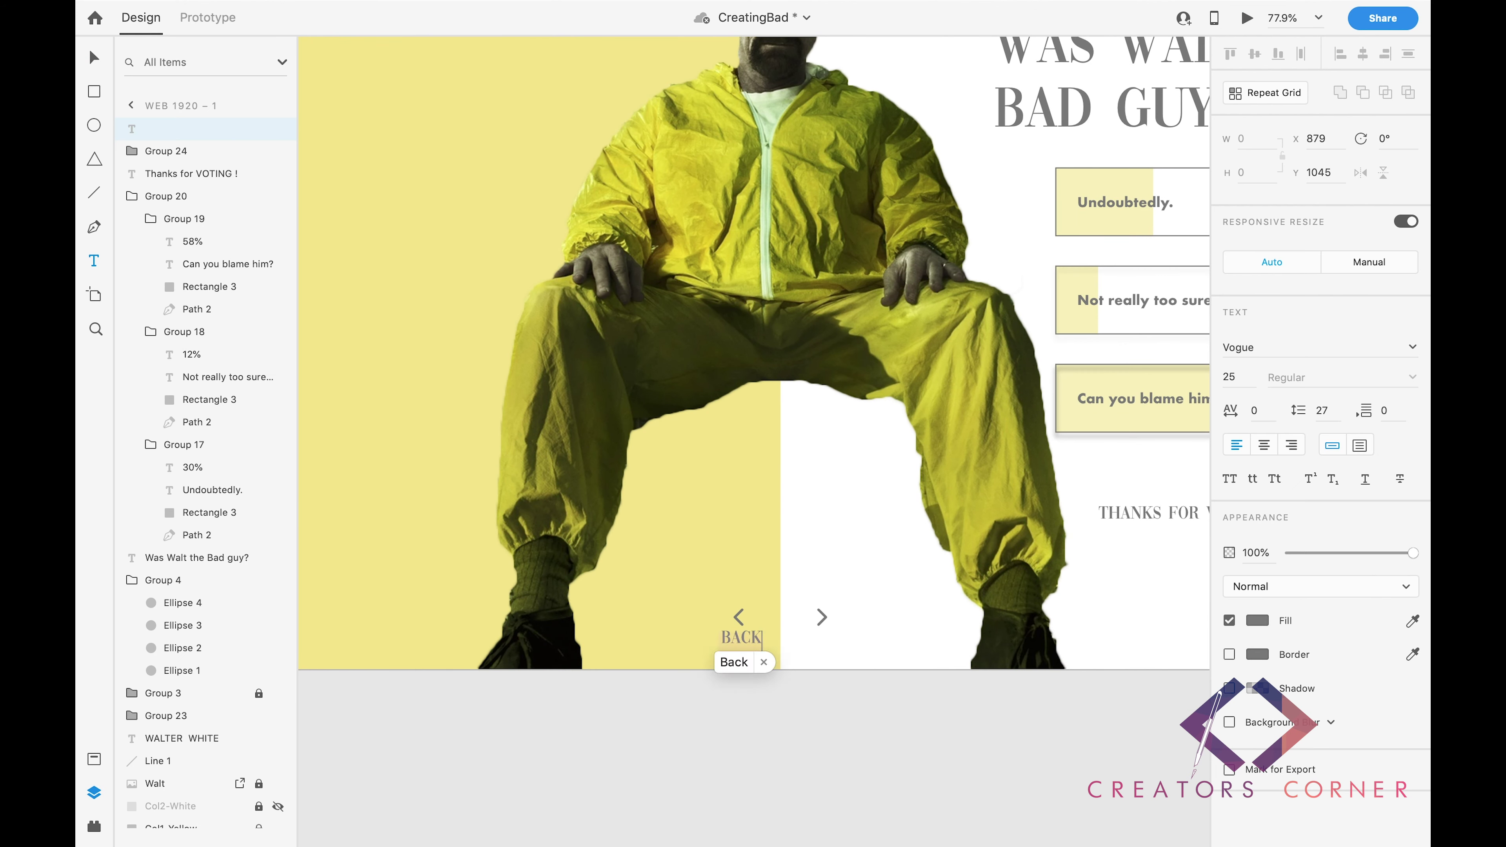
key("Escape")
left_click_drag(841, 644, 833, 648)
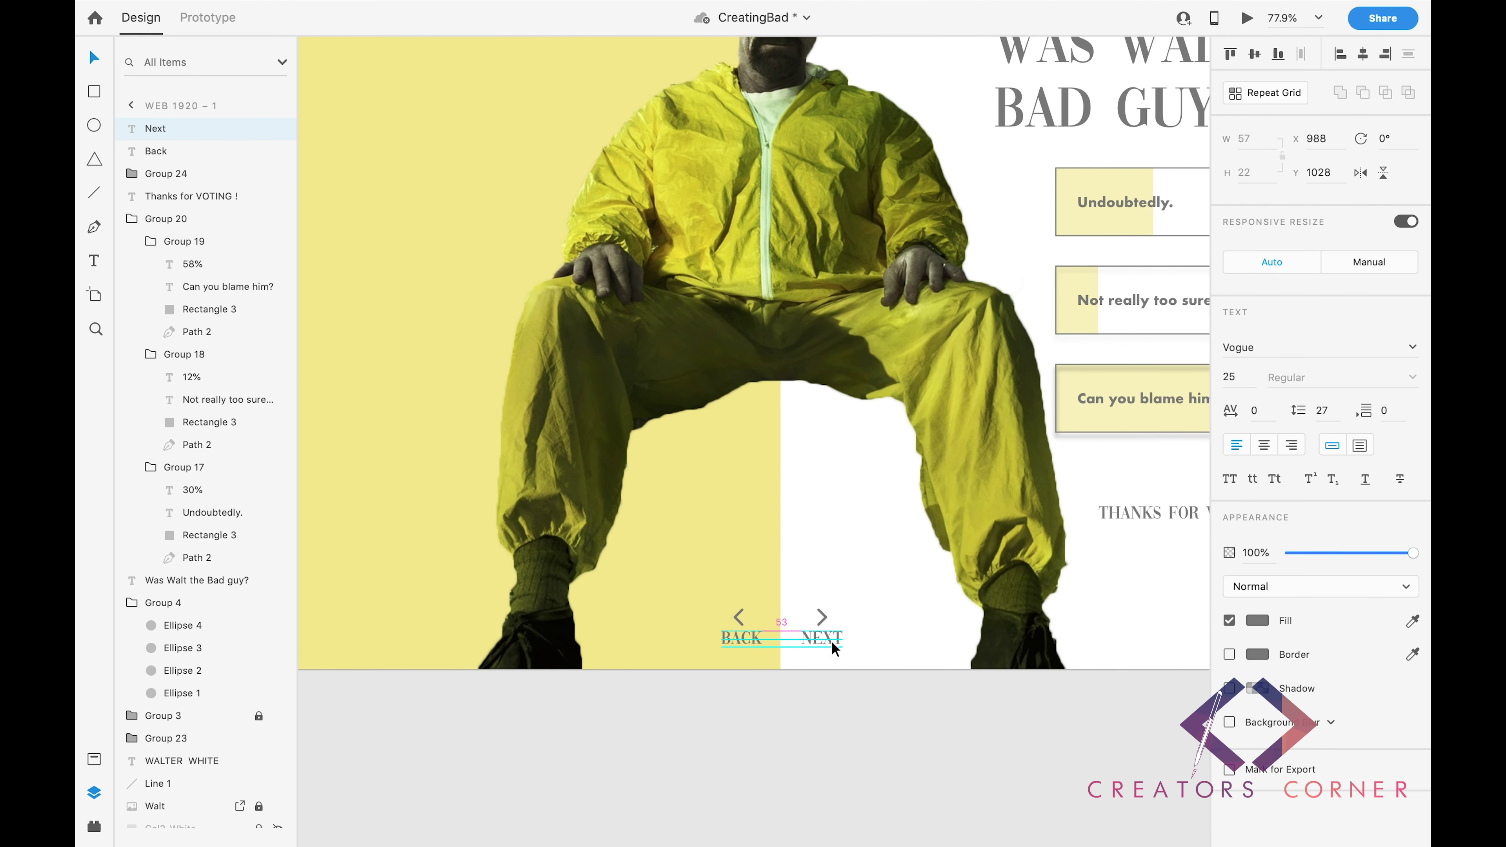
Pull a vertical guide onto the artboard and fit the whole artboard in view.
scroll(746, 646, "up", 3)
scroll(884, 653, "up", 3)
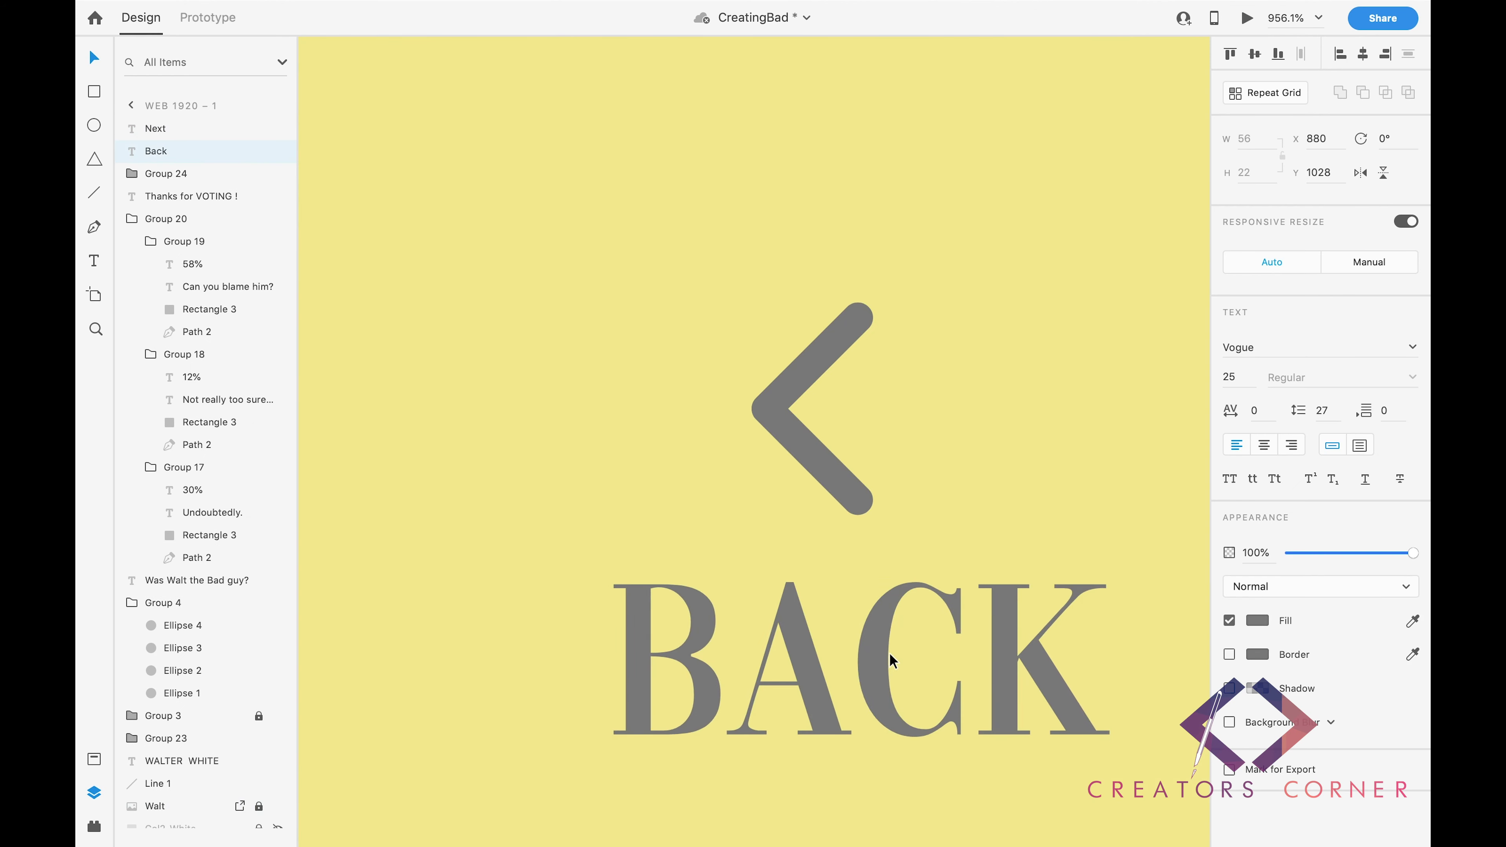
scroll(807, 481, "down", 5)
left_click_drag(389, 414, 617, 413)
key("ctrl+0")
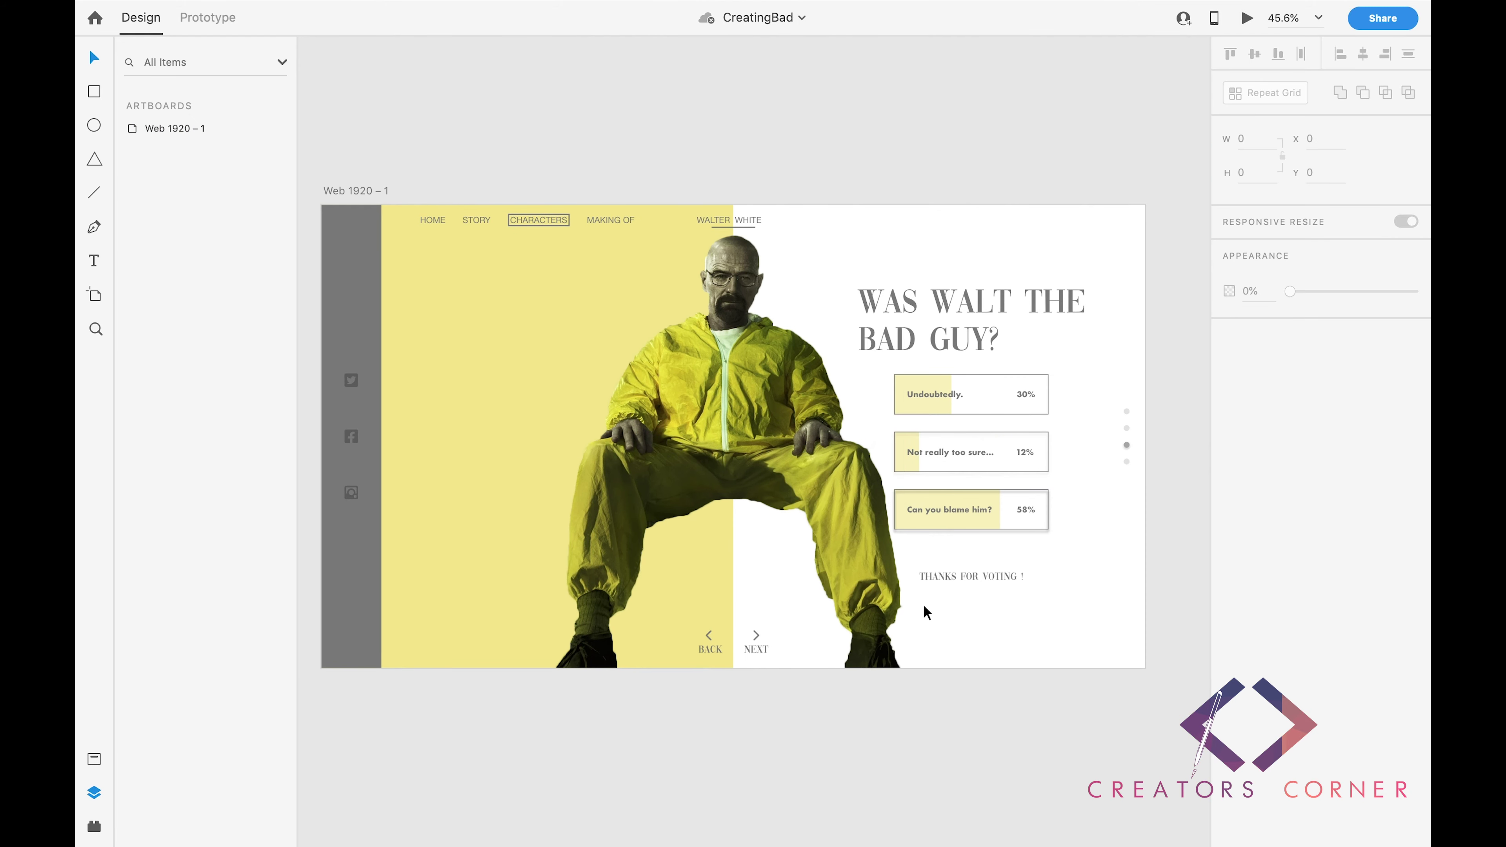
scroll(706, 146, "left", 2)
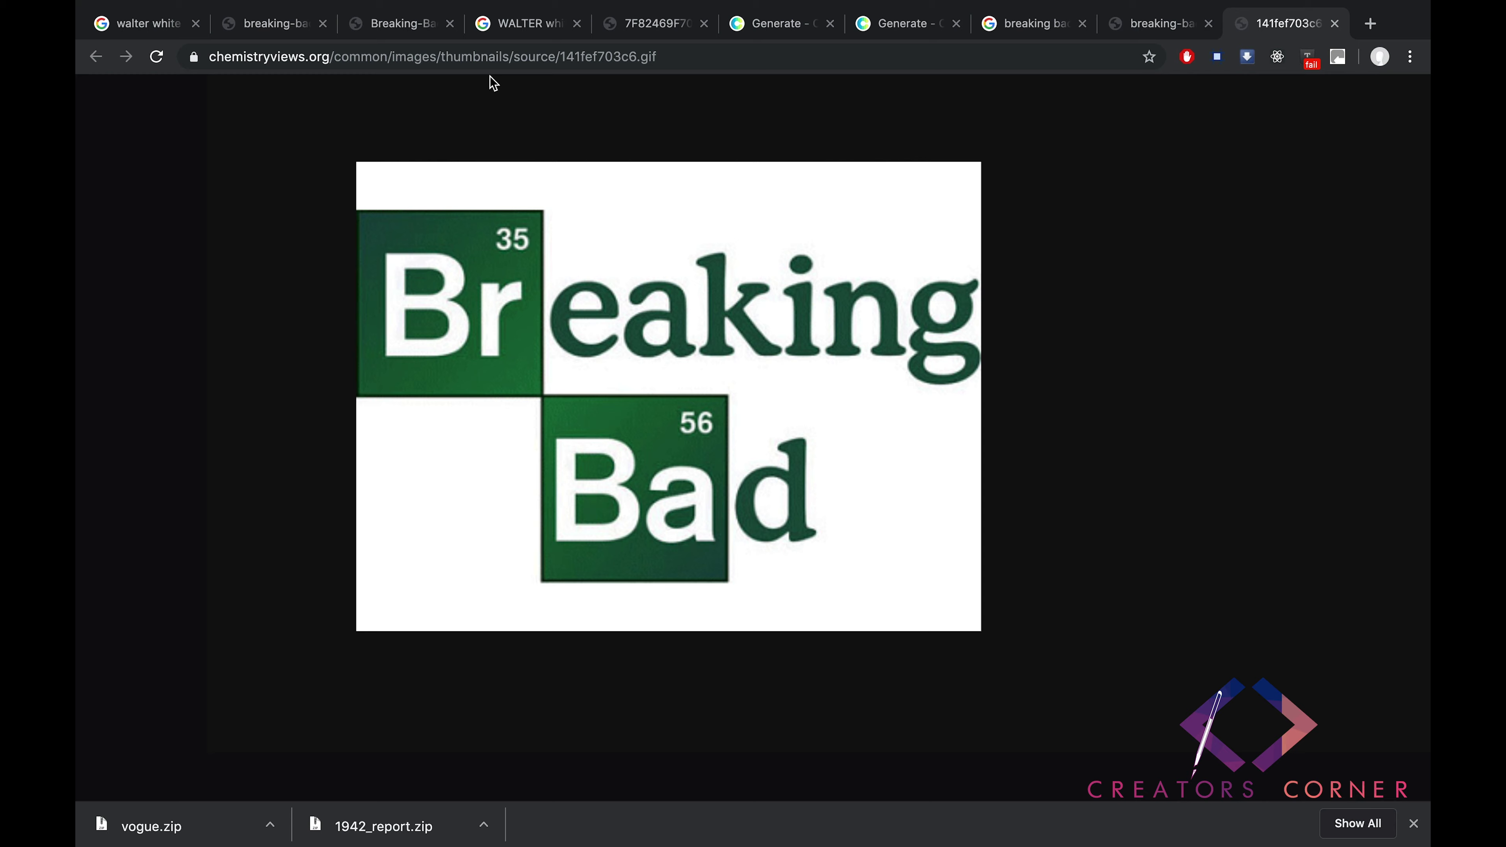
Search Google for 'breaking bad logo' to find logo reference images.
left_click(498, 59)
type("breaking bad logo")
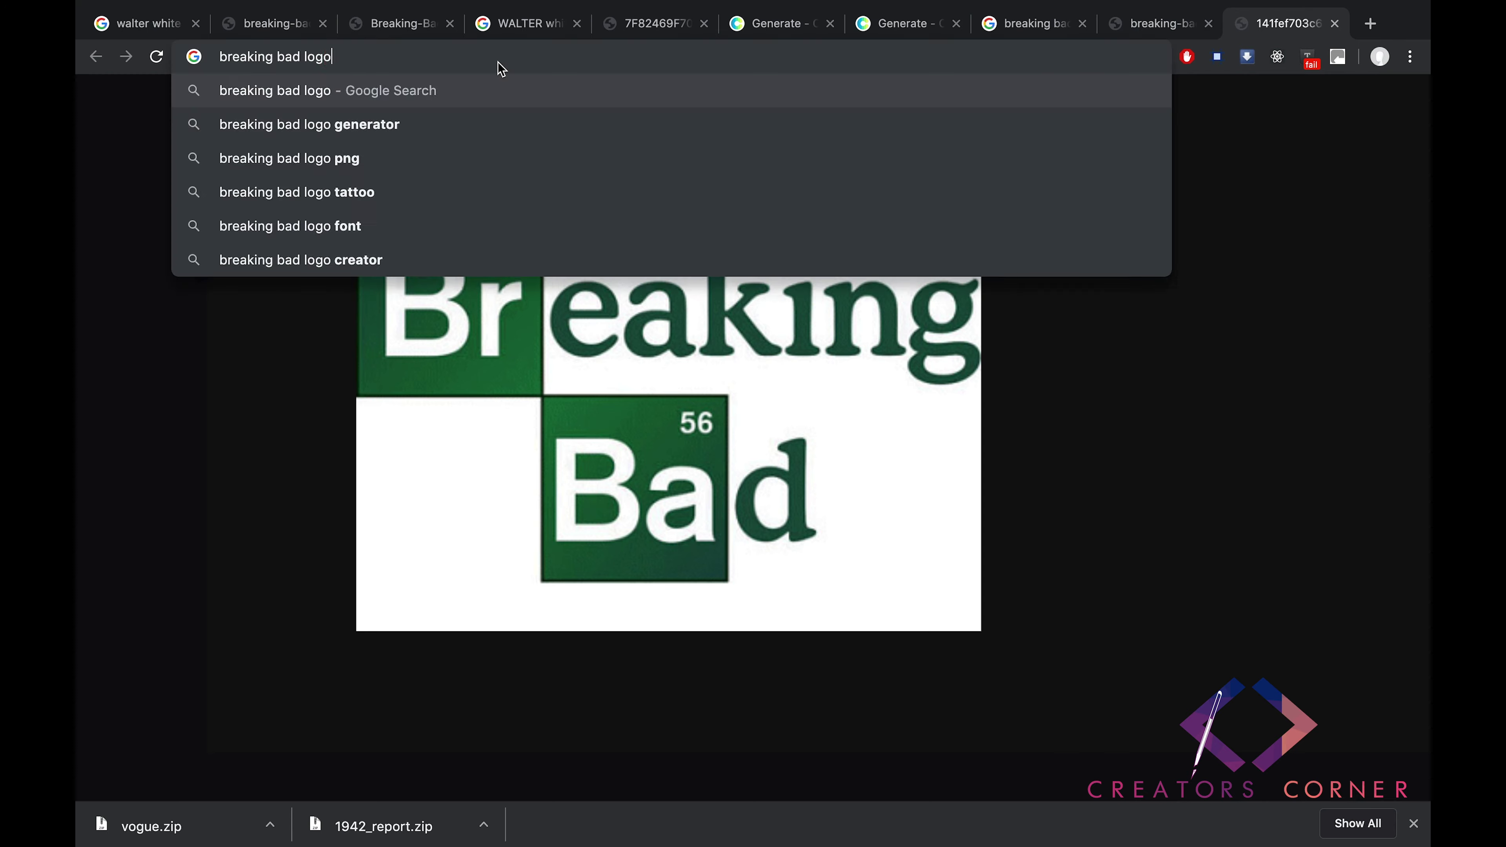
key("Return")
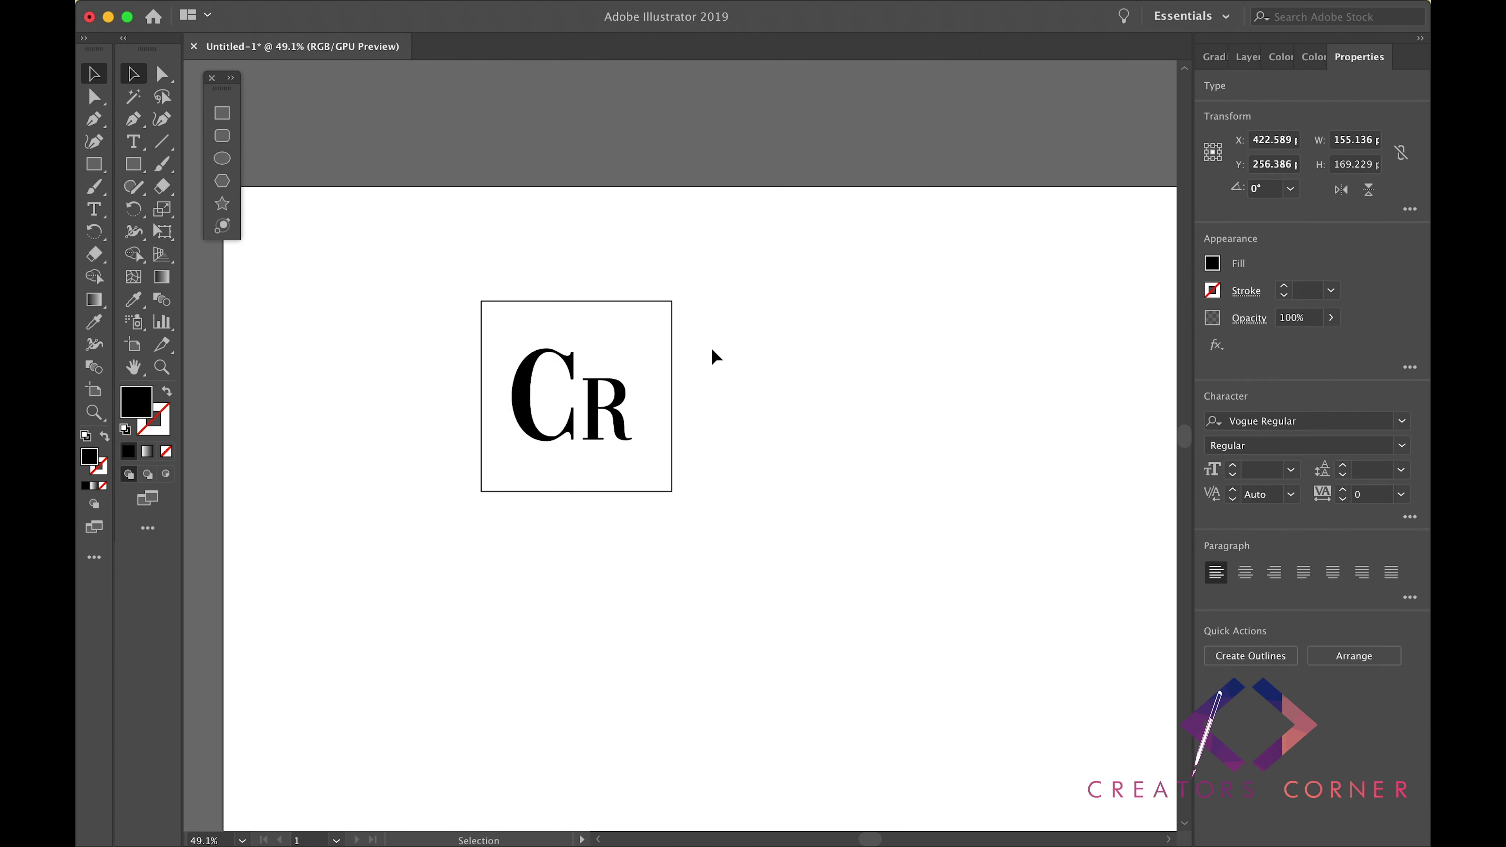
Move the Cr letters into place within the tile.
key("ctrl+apostrophe")
left_click_drag(605, 406, 510, 406)
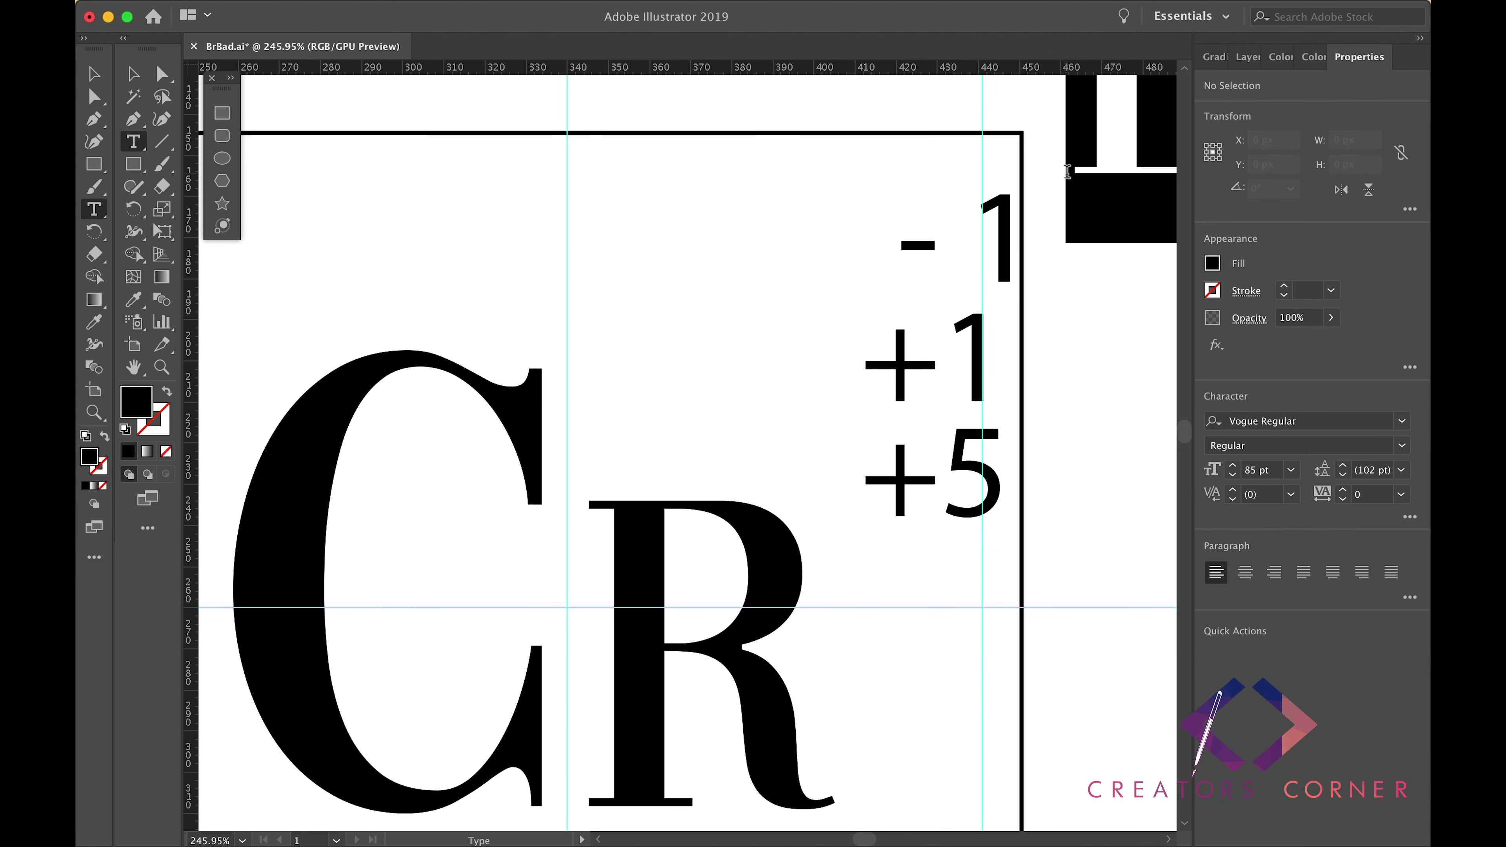
key("Escape")
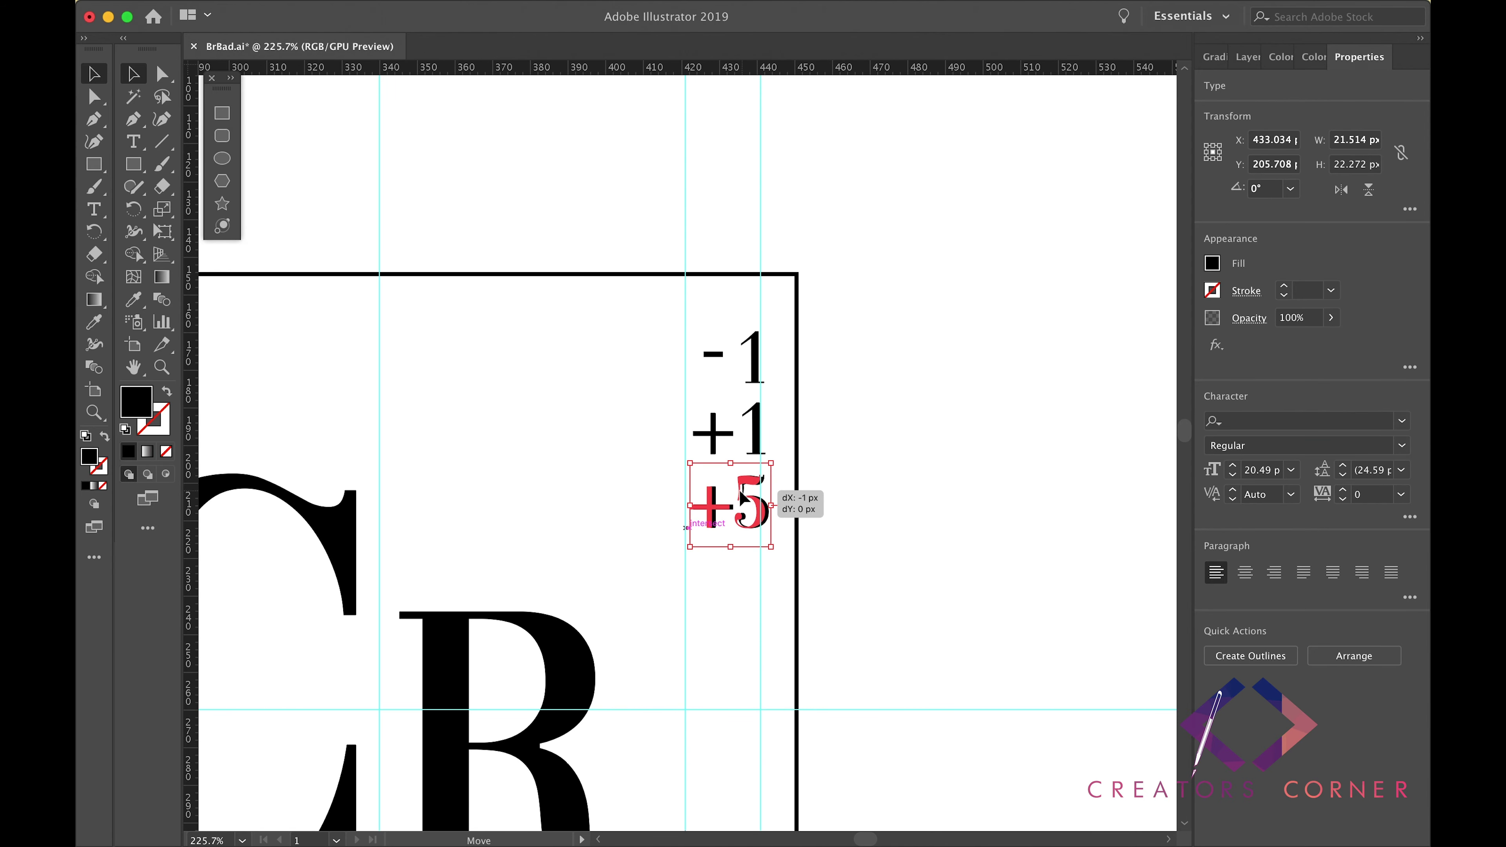
Duplicate the 1-5-10-19 number line lower in the tile and start typing 2.
left_click_drag(522, 587, 522, 685)
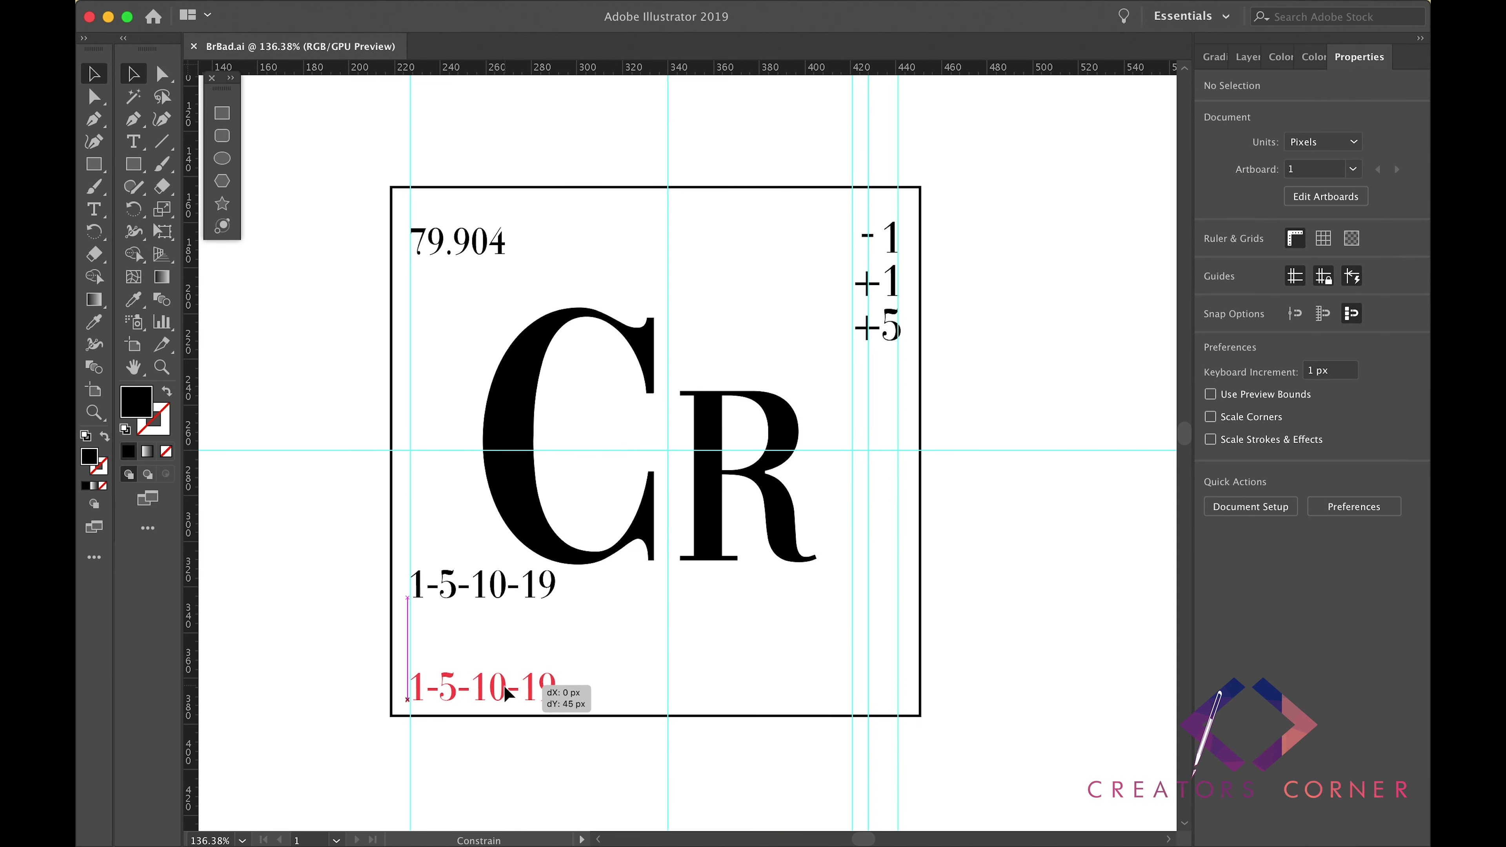
key("t")
left_click(415, 629)
type("22")
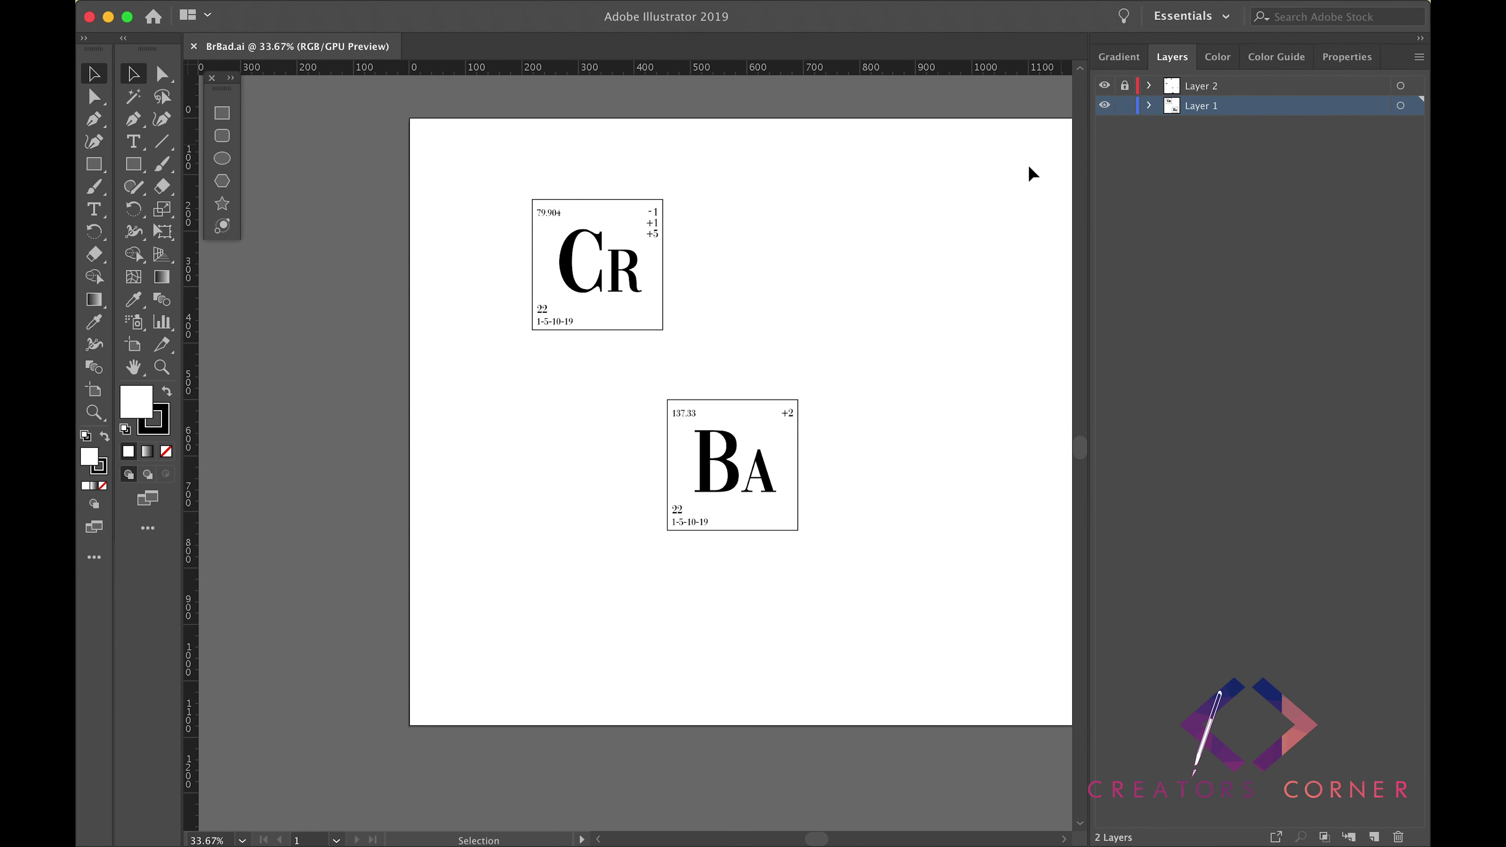
Give the Cr tile a gradient fill using green sampled from the warehouse photo.
left_click(639, 313)
left_click(662, 307)
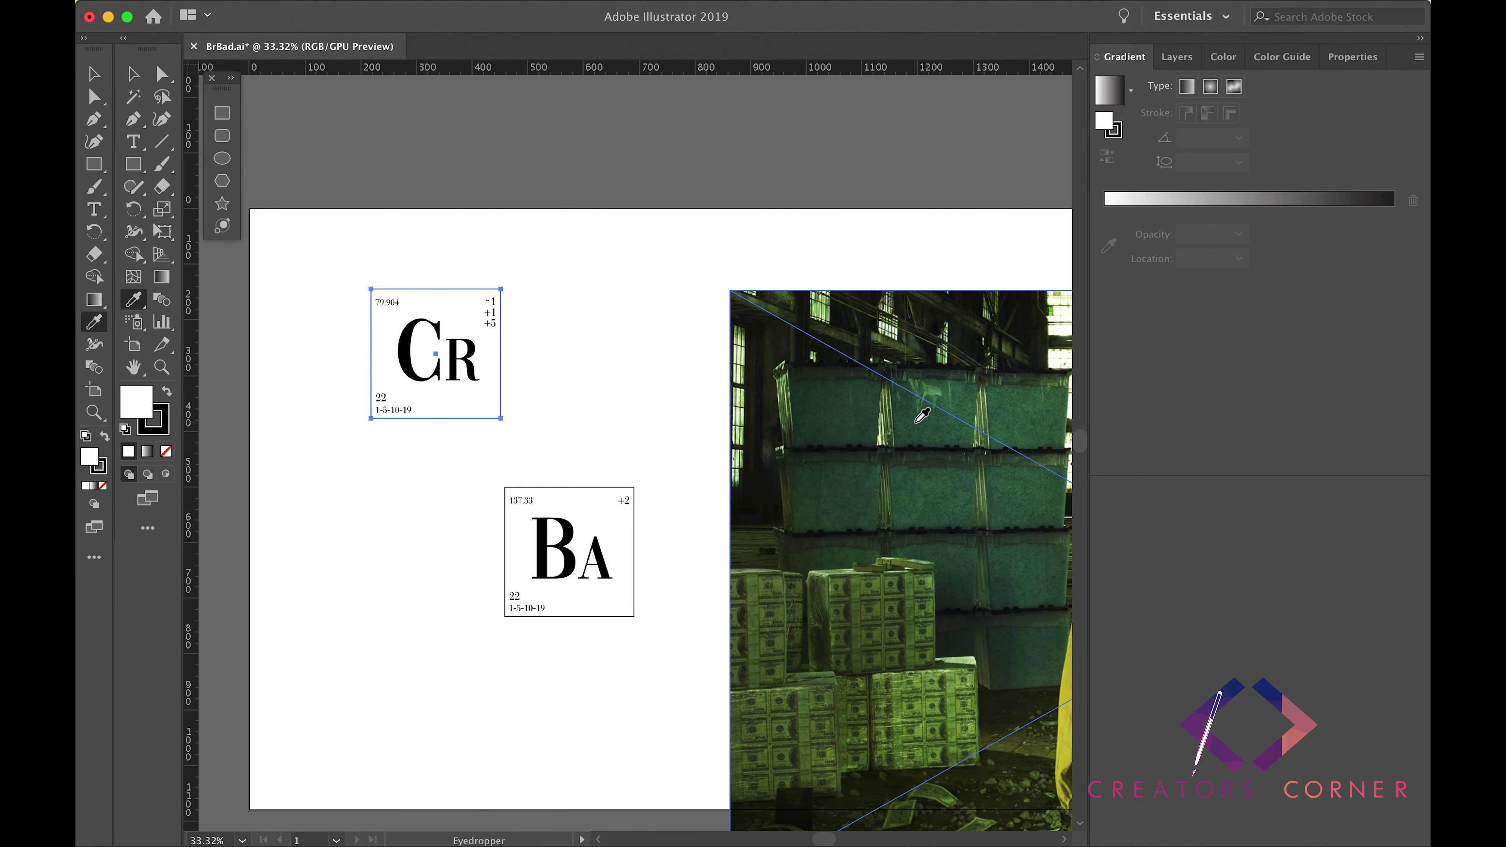
left_click(922, 415)
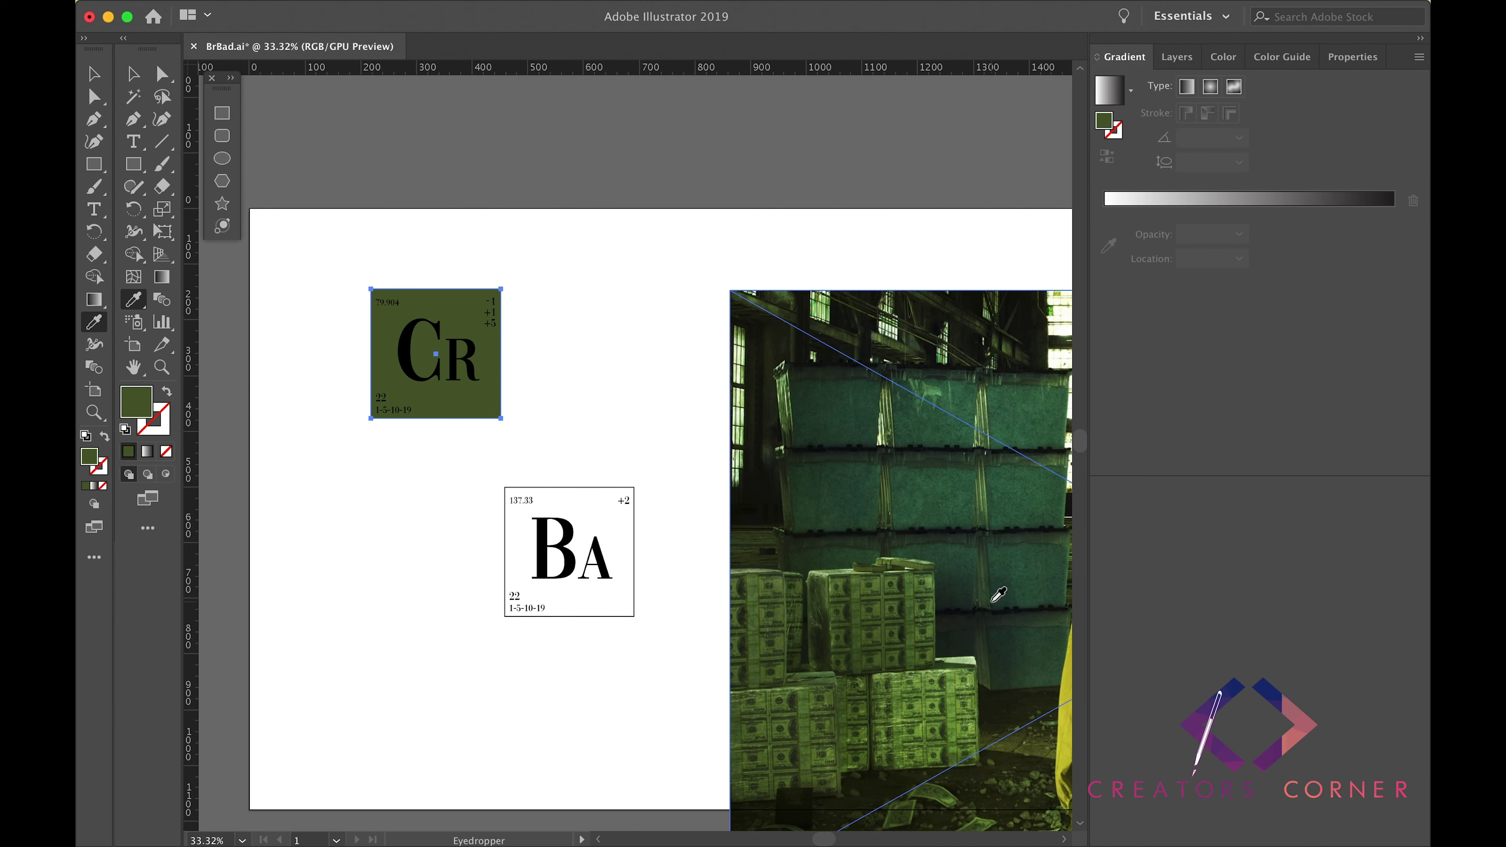